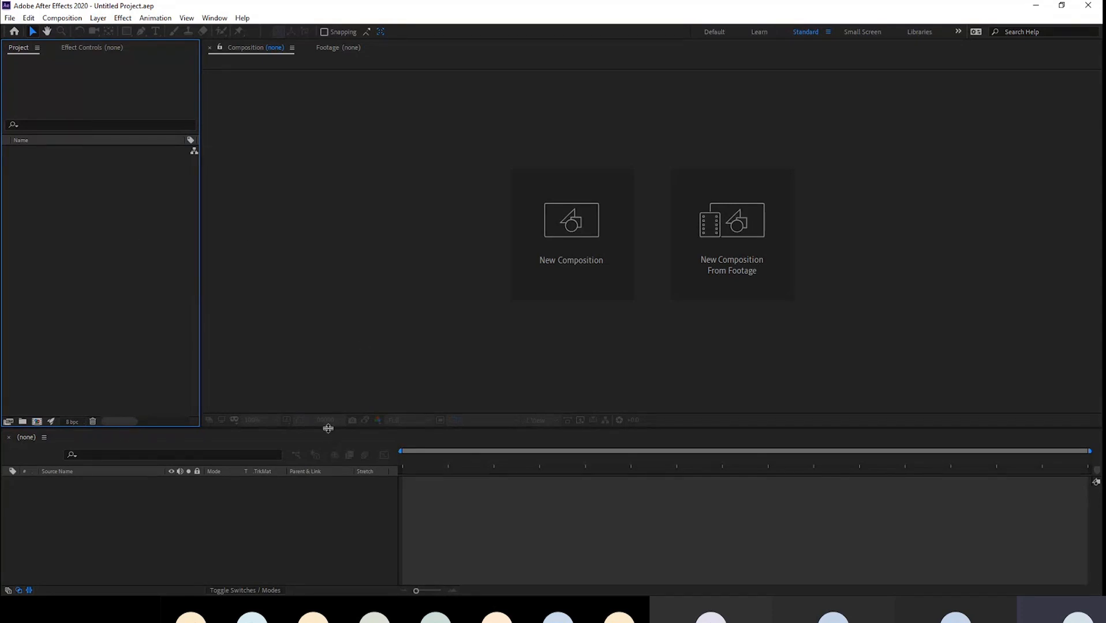
- Create a 900 x 500 px composition named LIGHTS AND CAMERA at 25 fps, 300 frames long
drag(329, 430, 331, 427)
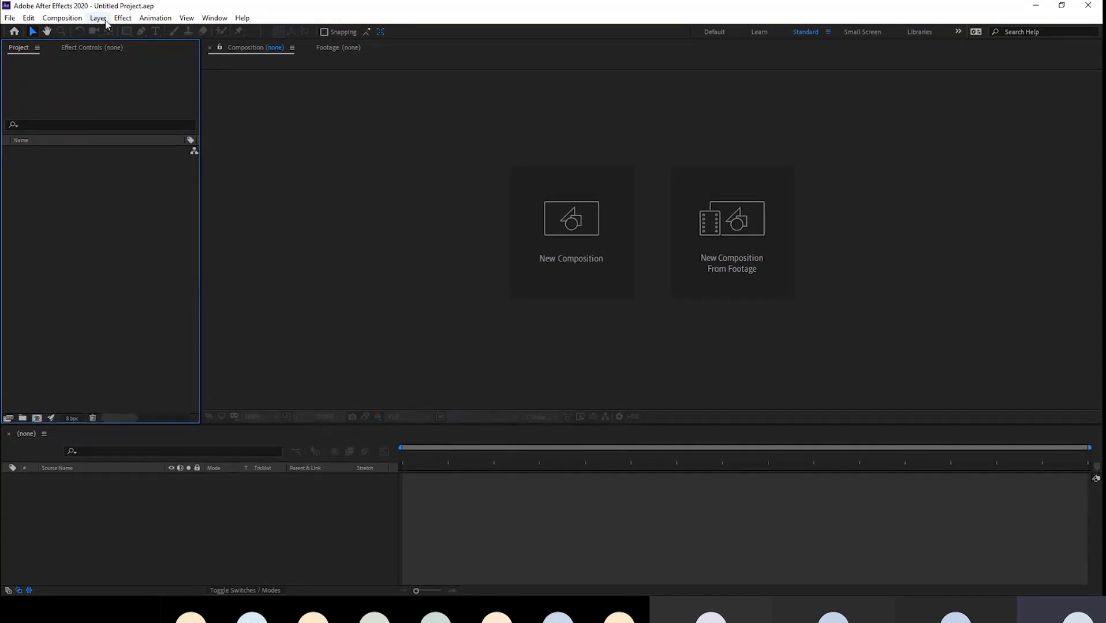
click(62, 18)
click(100, 36)
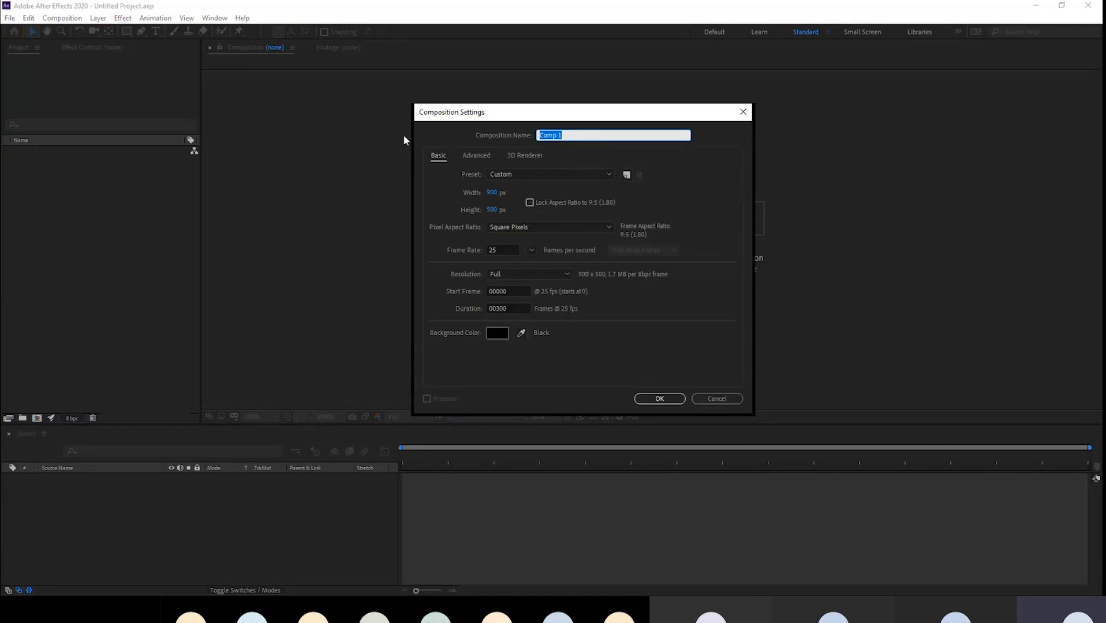
text(LIGHT)
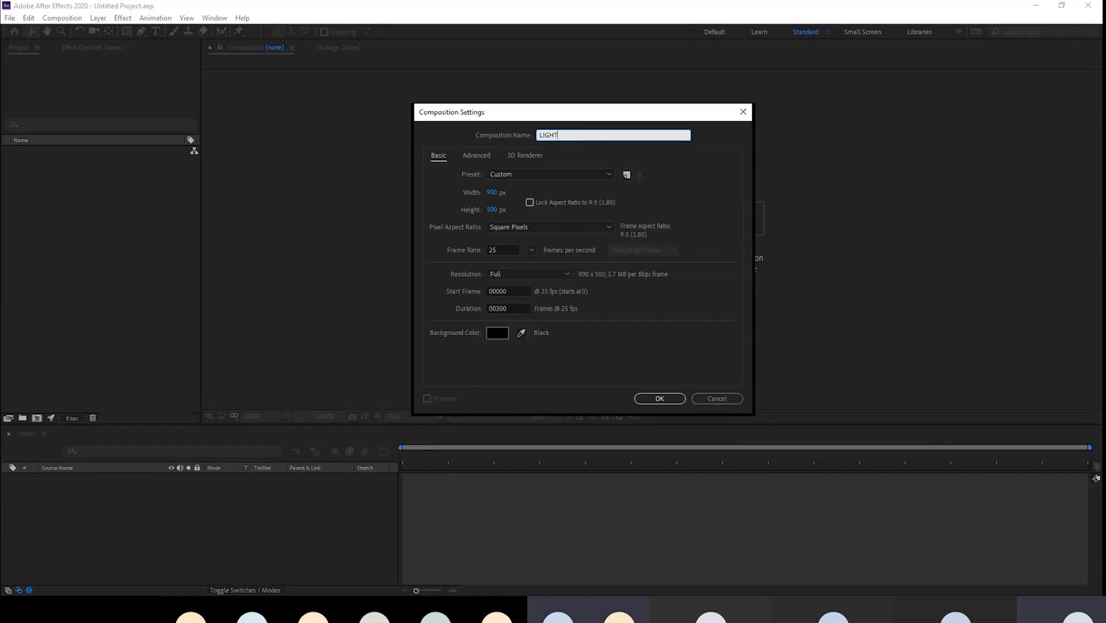
text(S AND CAMERA)
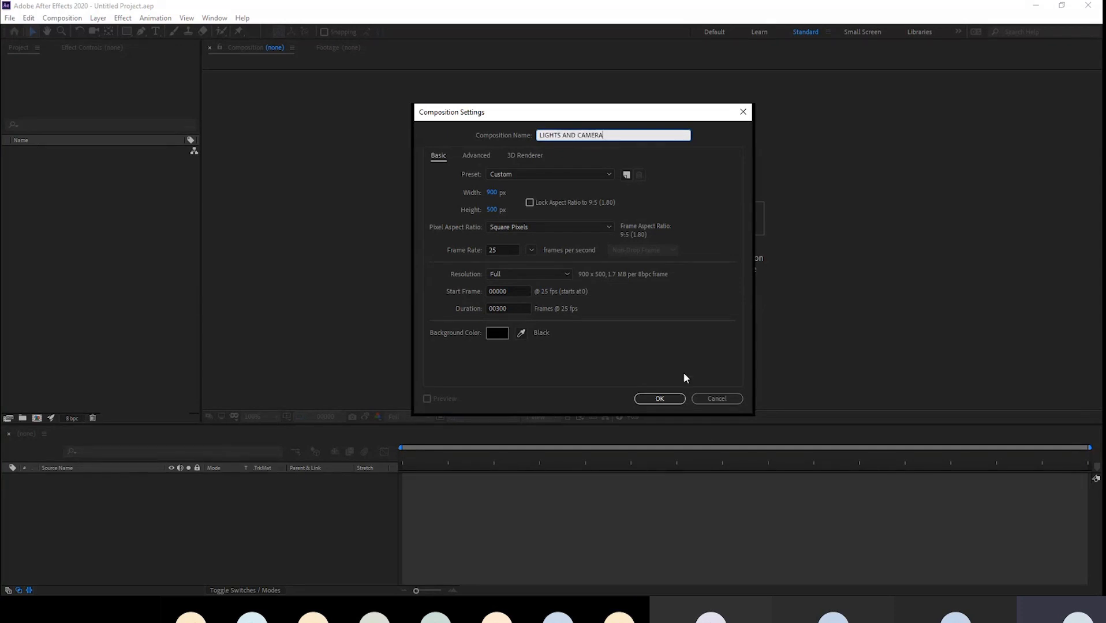
click(659, 399)
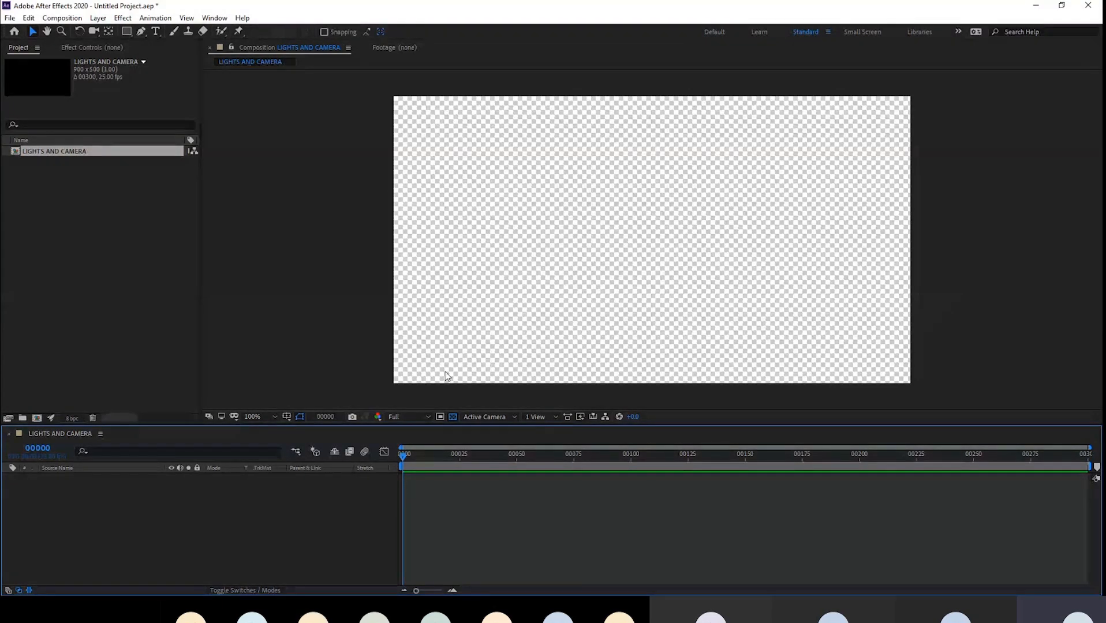
- Review the size, frame rate and duration in the composition's settings without changing them
click(61, 18)
click(92, 44)
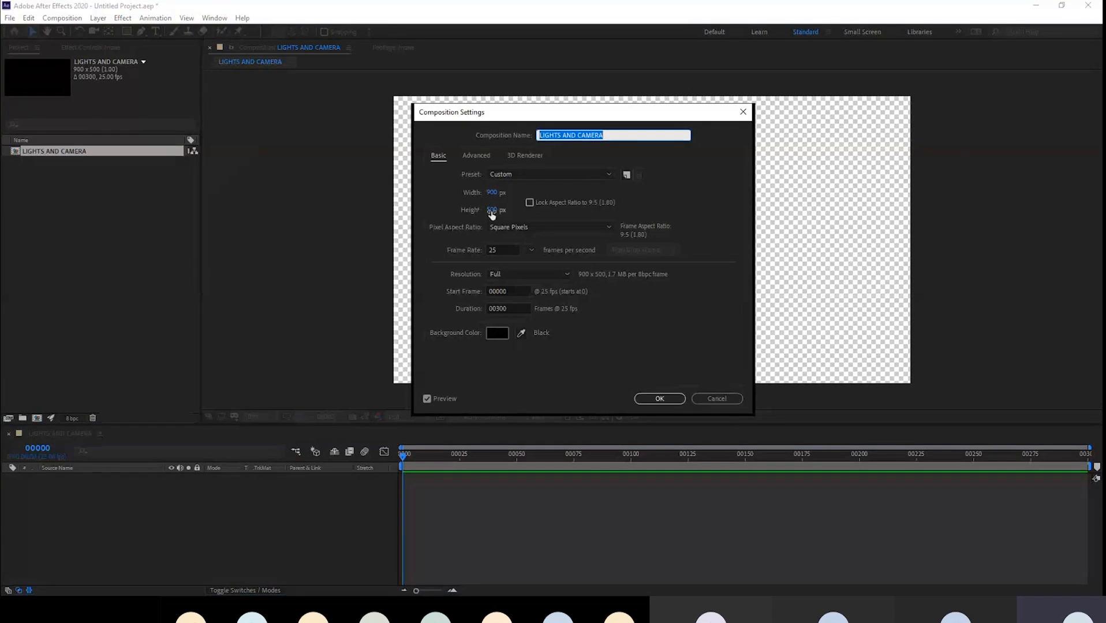
click(489, 258)
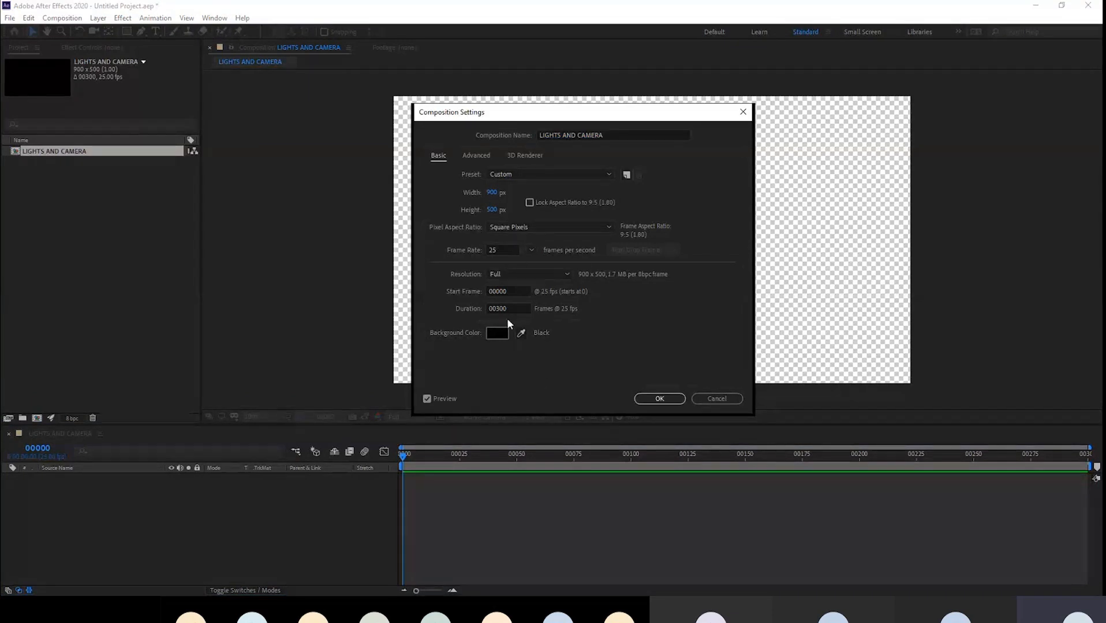
click(717, 398)
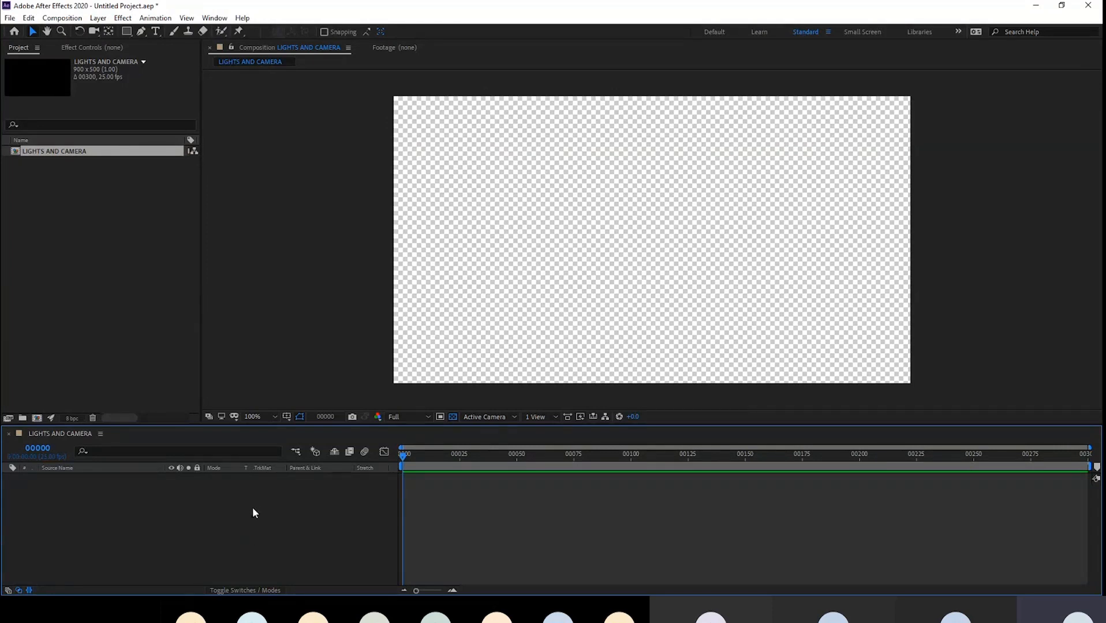
- Create a white (FFFFFF) solid named FLOOR at composition size, 900 x 500 px
right_click(170, 502)
mouse_move(203, 379)
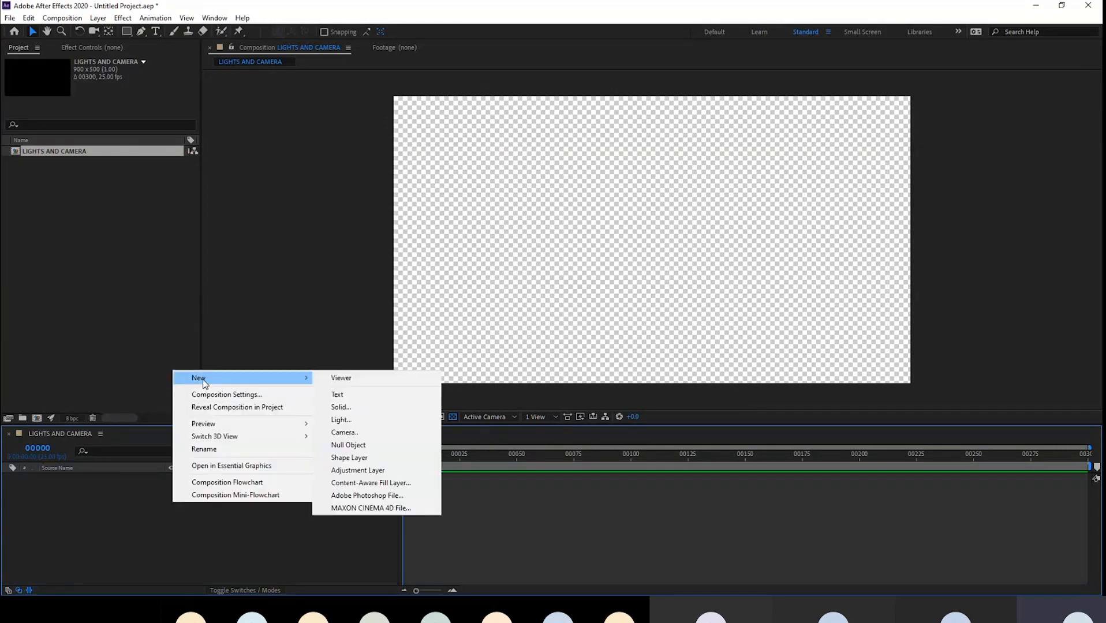
click(367, 408)
click(535, 379)
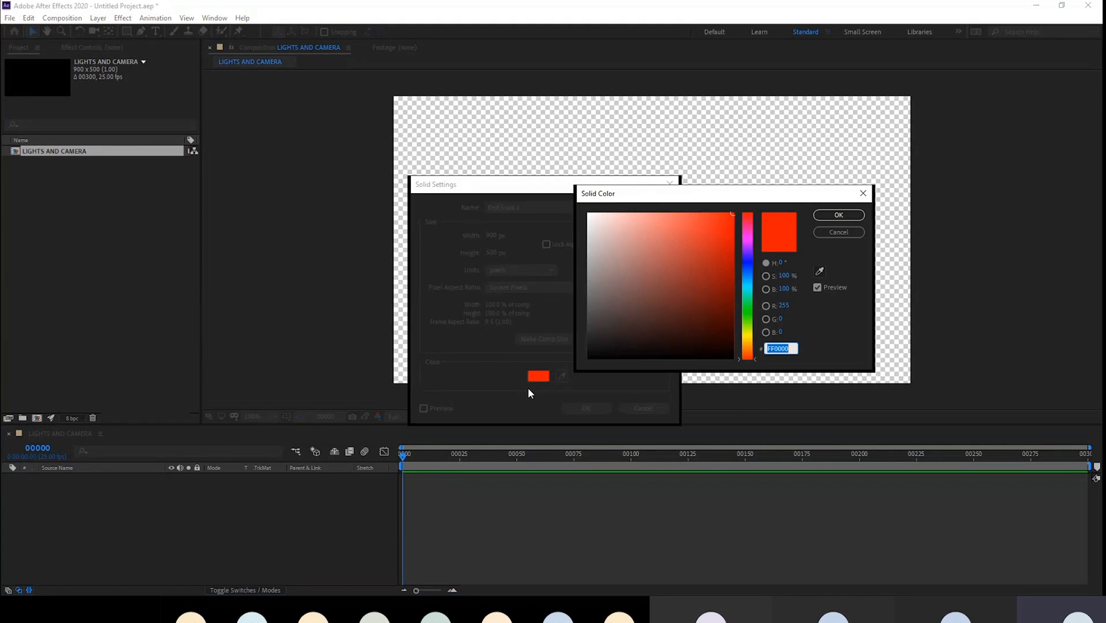
text(FFFFFF)
click(842, 216)
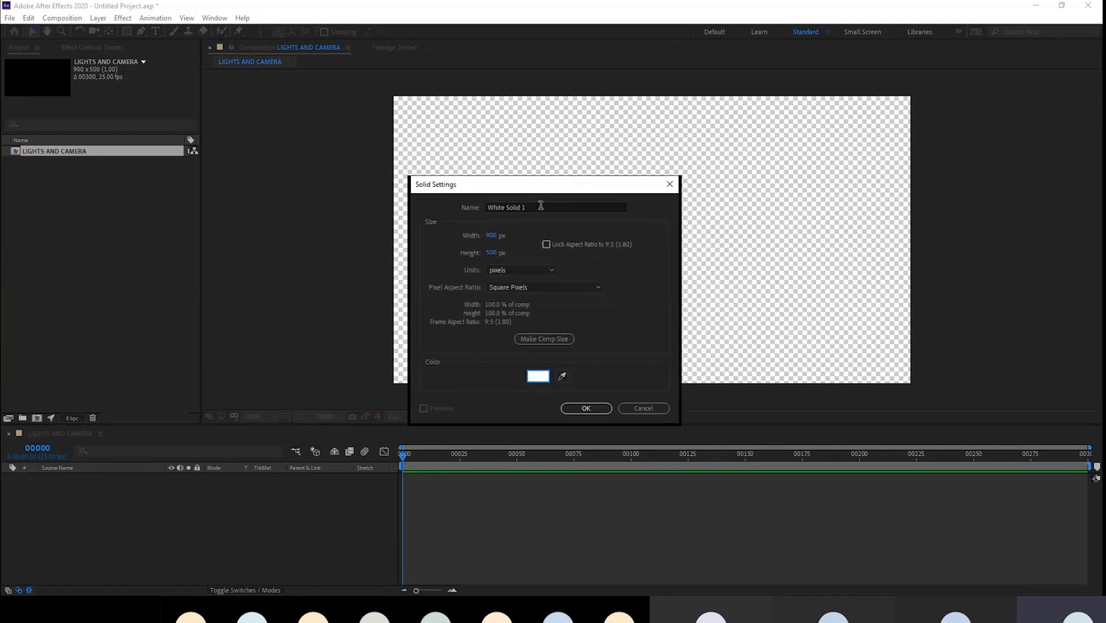
text(FL)
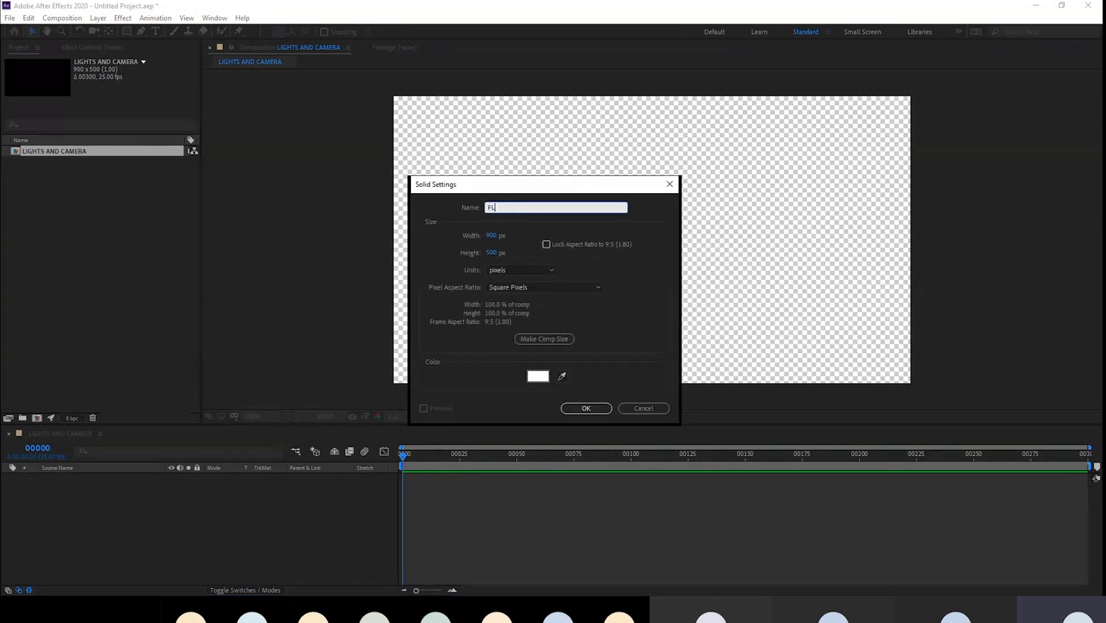
text(OOR)
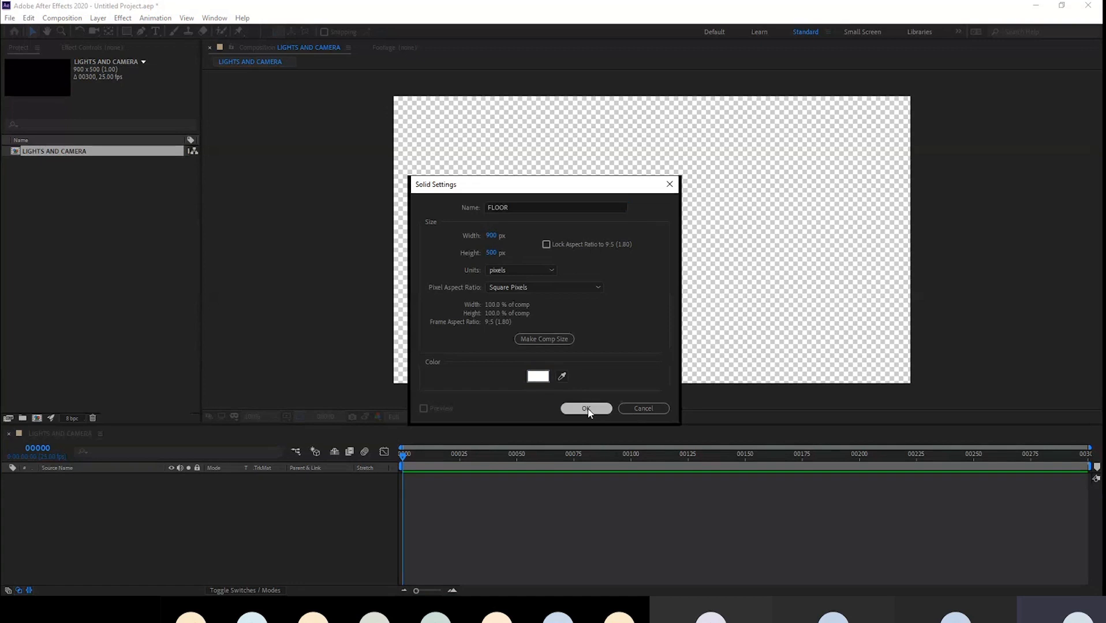
click(586, 409)
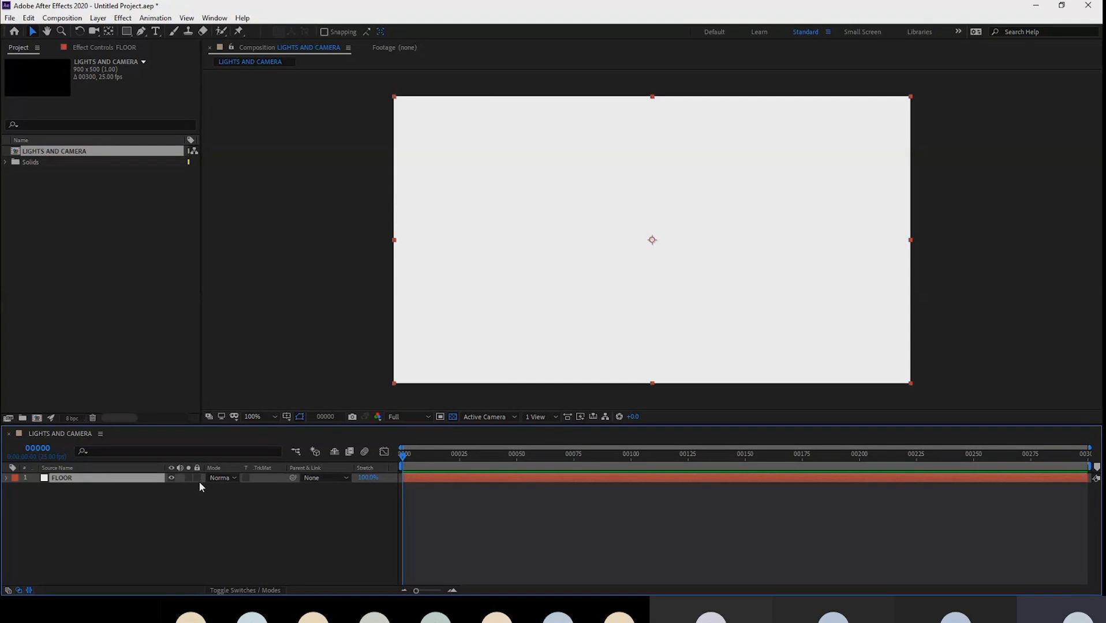
- Make the FLOOR layer 3D and move it up and left so it partly leaves the frame
click(245, 589)
click(271, 478)
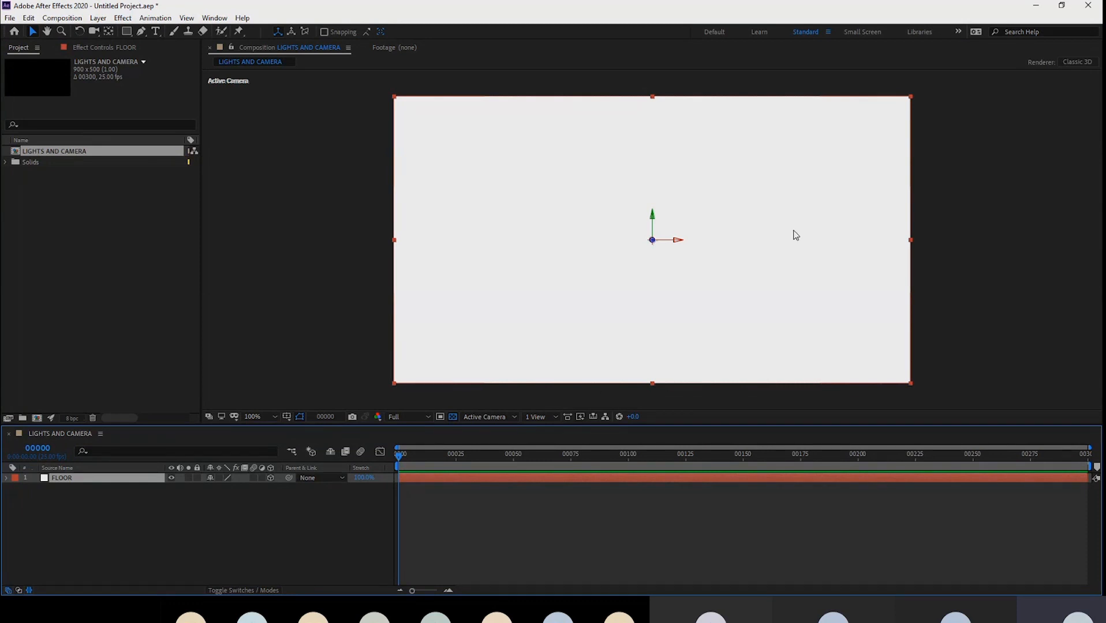
drag(795, 235, 600, 174)
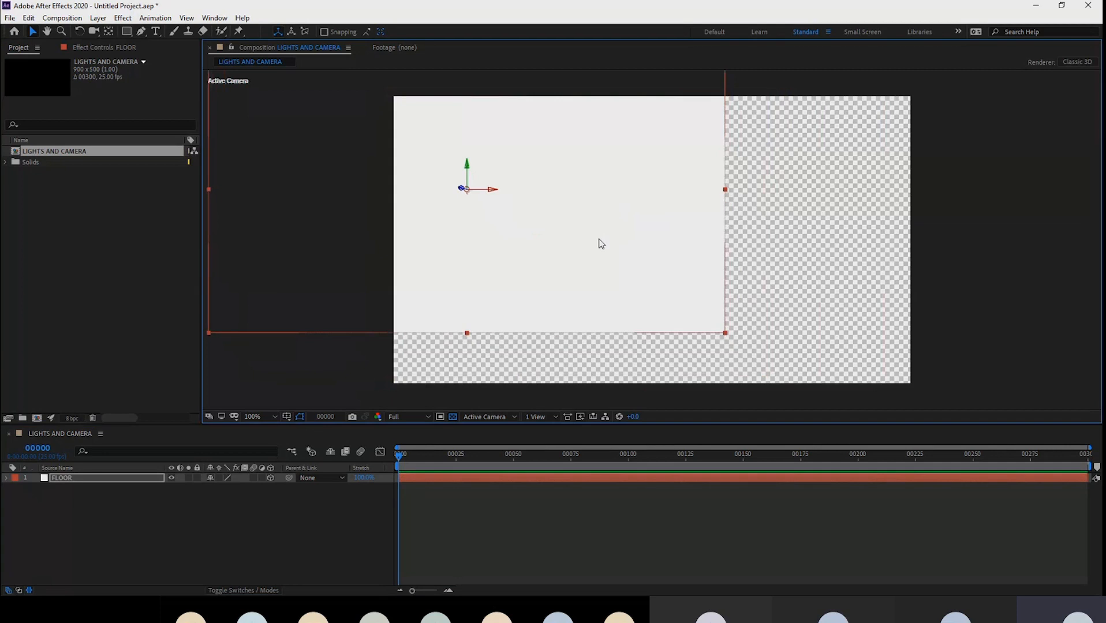
- Duplicate the FLOOR layer and place the copy at the right side of the frame, leaving a gap between them
key(ctrl+d)
drag(675, 235, 995, 259)
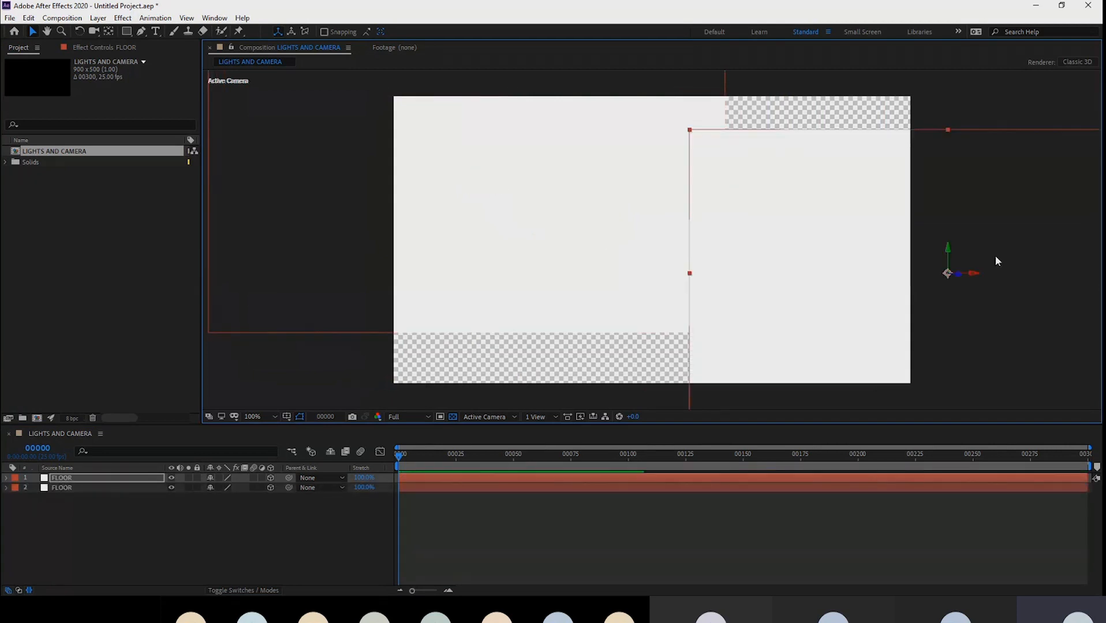
drag(782, 224, 838, 257)
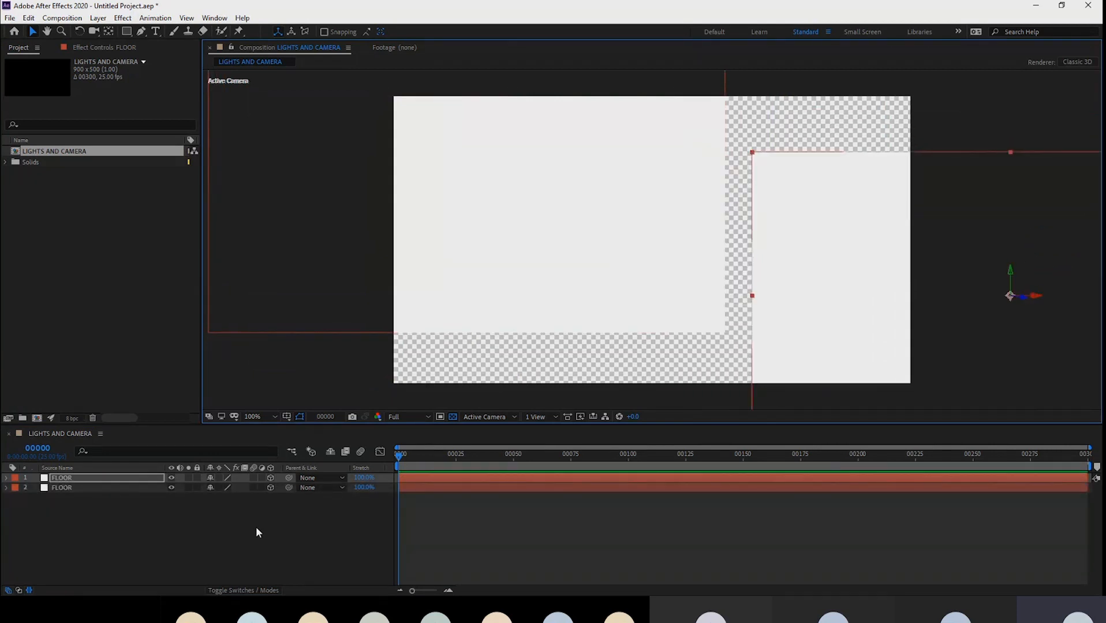
- Duplicate FLOOR again and arrange two solids stacked on the left and one on the right, separated by narrow gaps
key(ctrl+d)
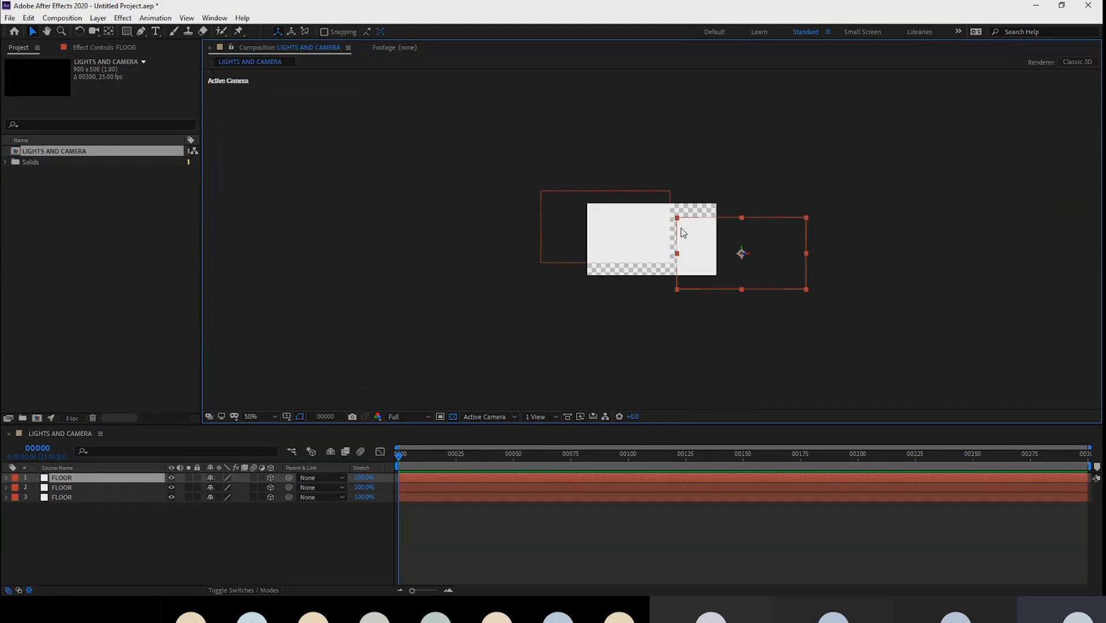
key(comma)
key(comma)
drag(832, 264, 599, 199)
drag(577, 350, 580, 304)
drag(820, 254, 824, 235)
drag(646, 210, 643, 210)
drag(804, 213, 799, 208)
key(period)
key(period)
- Identify which FLOOR layer is the right-hand piece and turn off its 3D property, leaving the two left pieces 3D
click(565, 173)
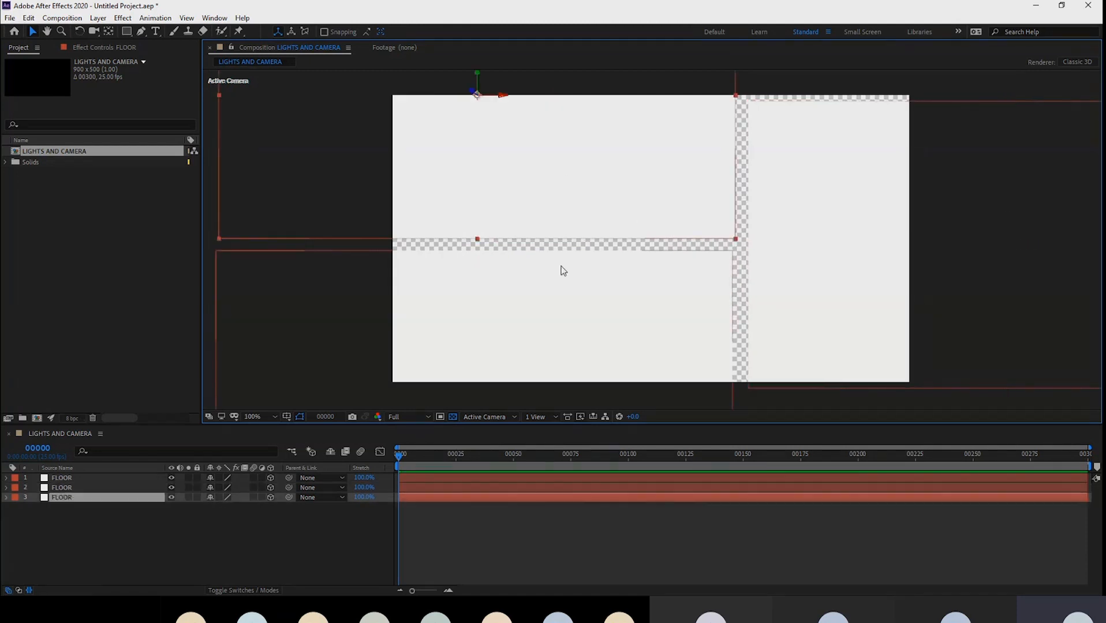
click(567, 295)
click(66, 498)
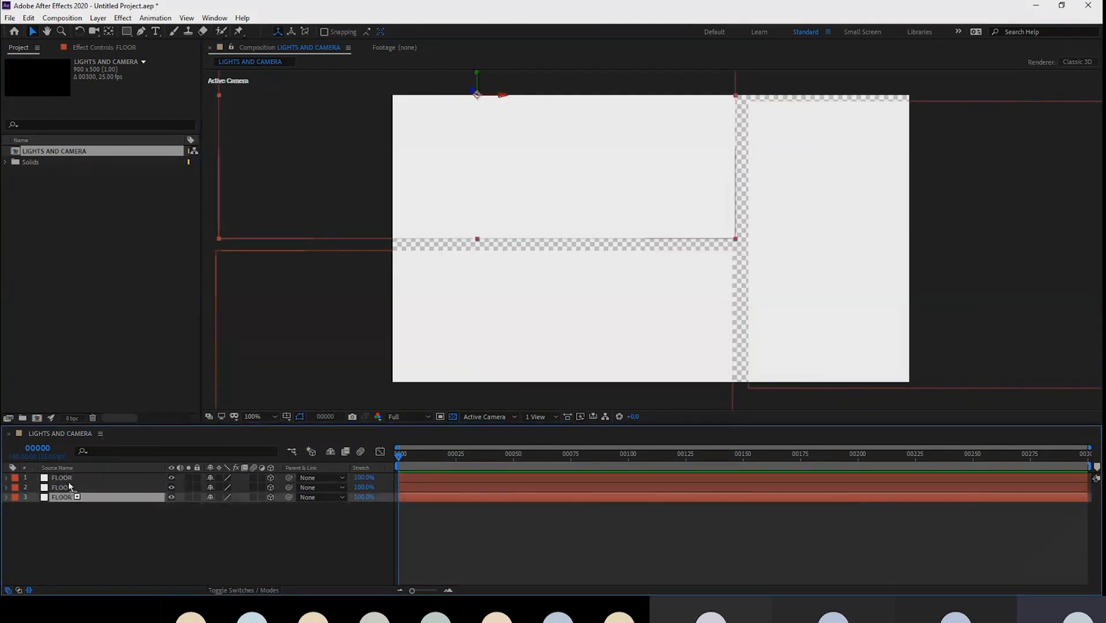
click(69, 488)
click(61, 478)
ctrl+click(64, 488)
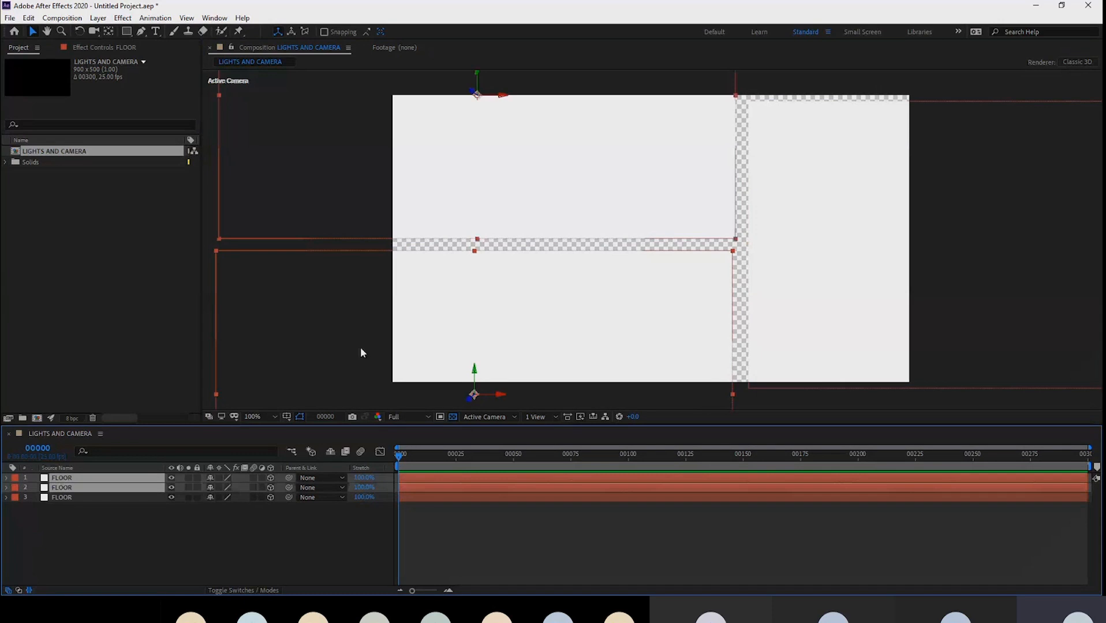
click(77, 499)
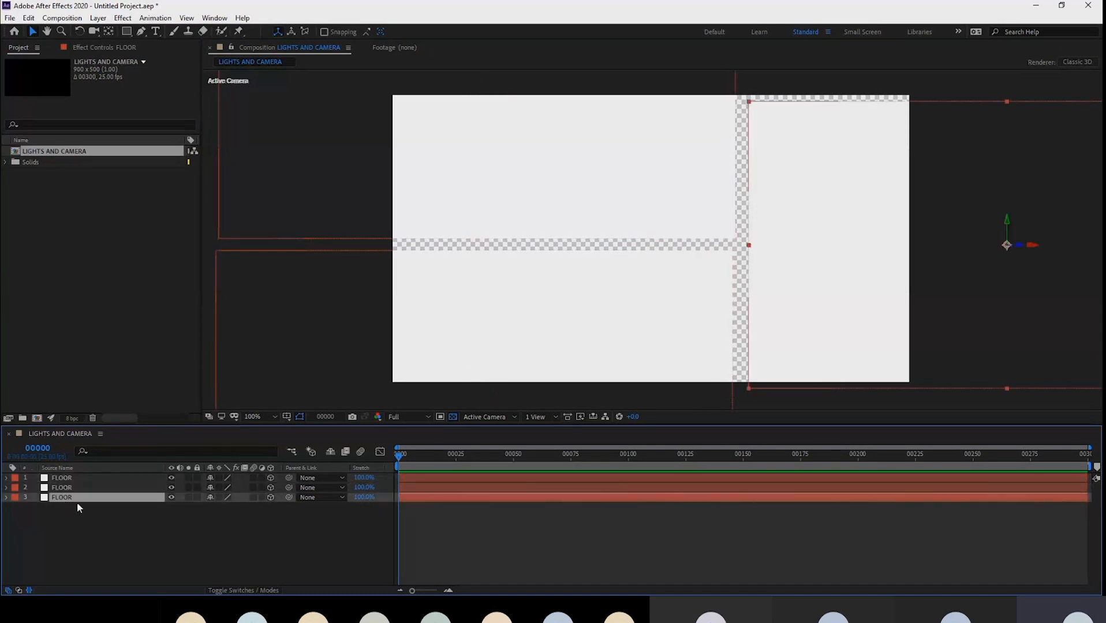
click(270, 498)
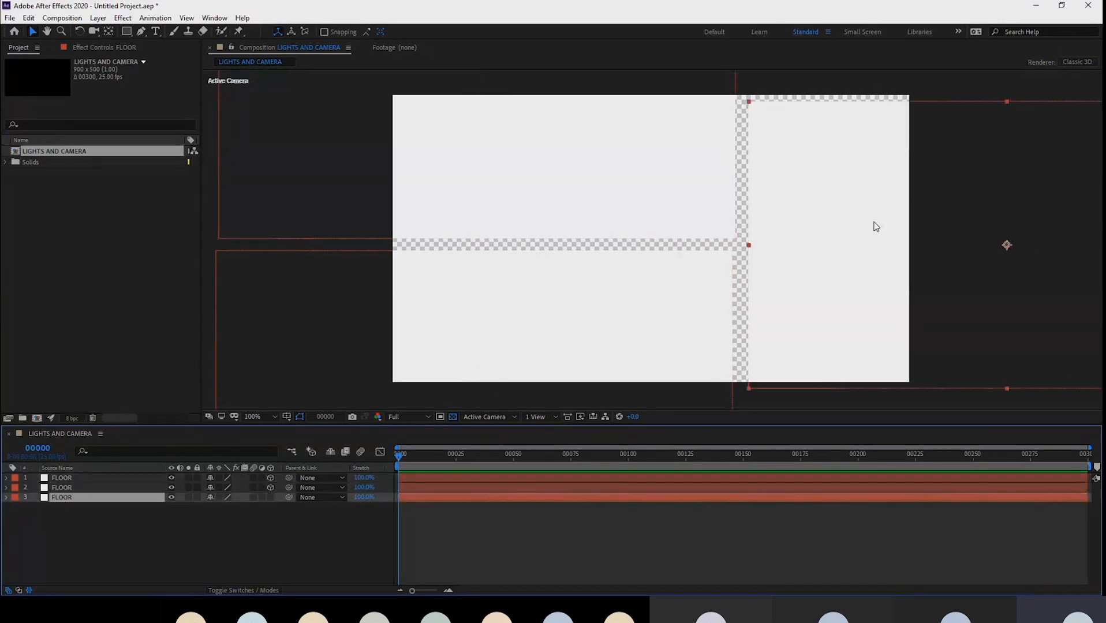
- Add a red point light with 100% intensity, no falloff and no shadow casting
scroll(861, 233, down, 2)
right_click(165, 552)
mouse_move(230, 428)
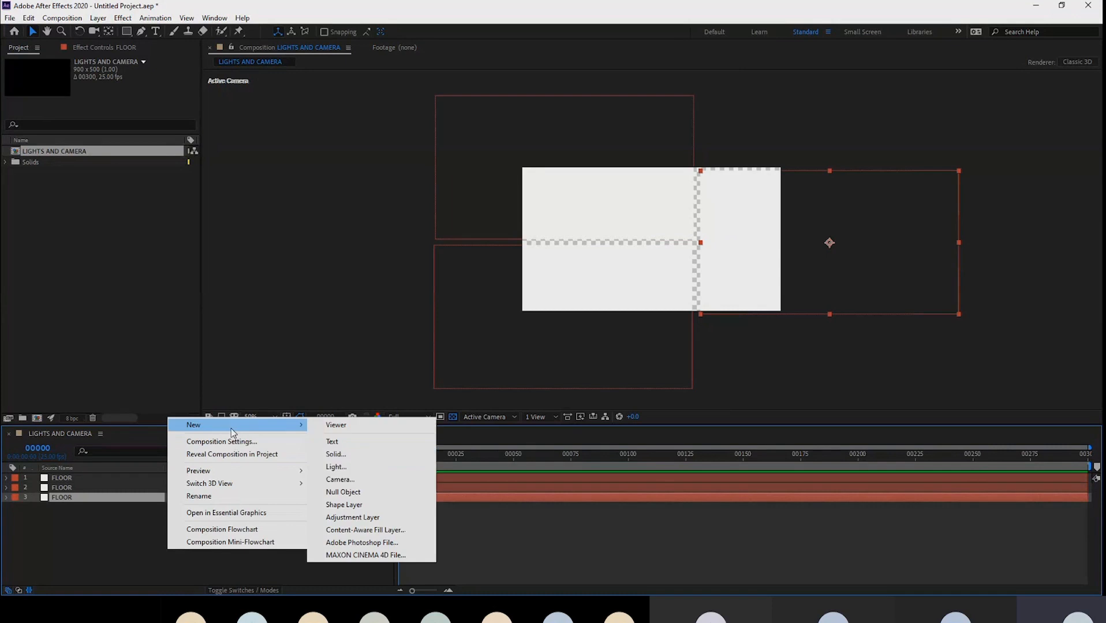
click(336, 467)
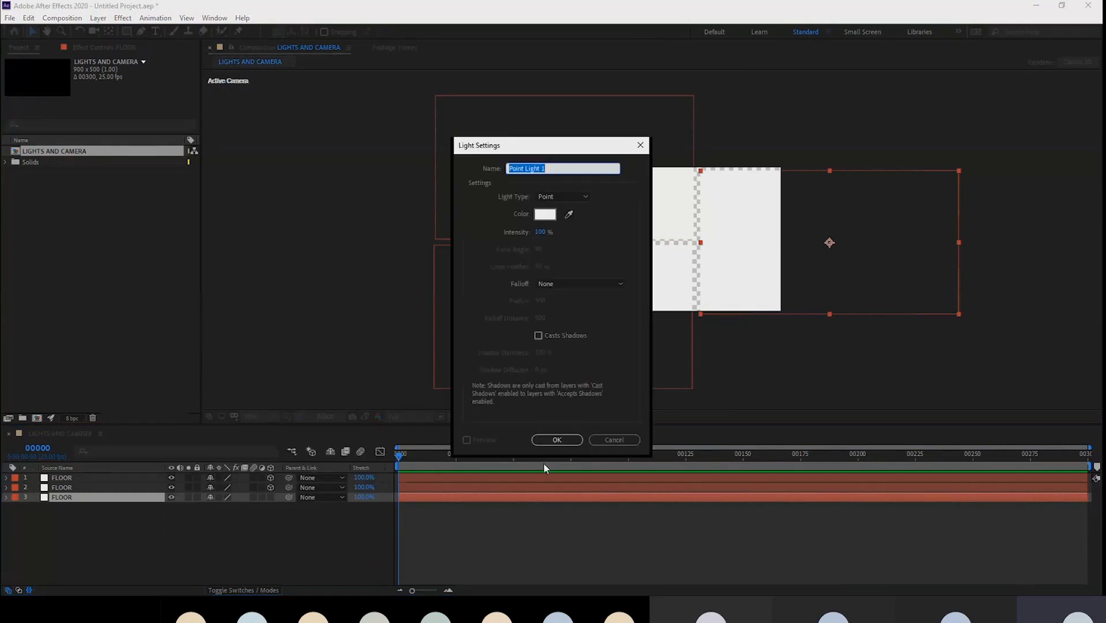
click(545, 214)
drag(705, 255, 735, 212)
key(Return)
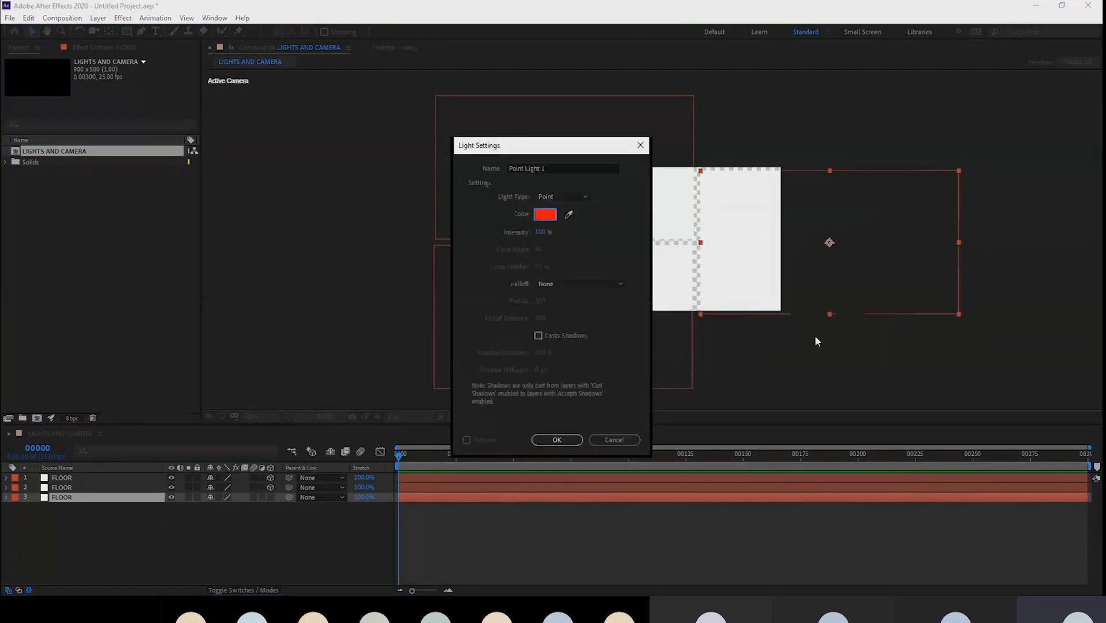
click(555, 440)
key(period)
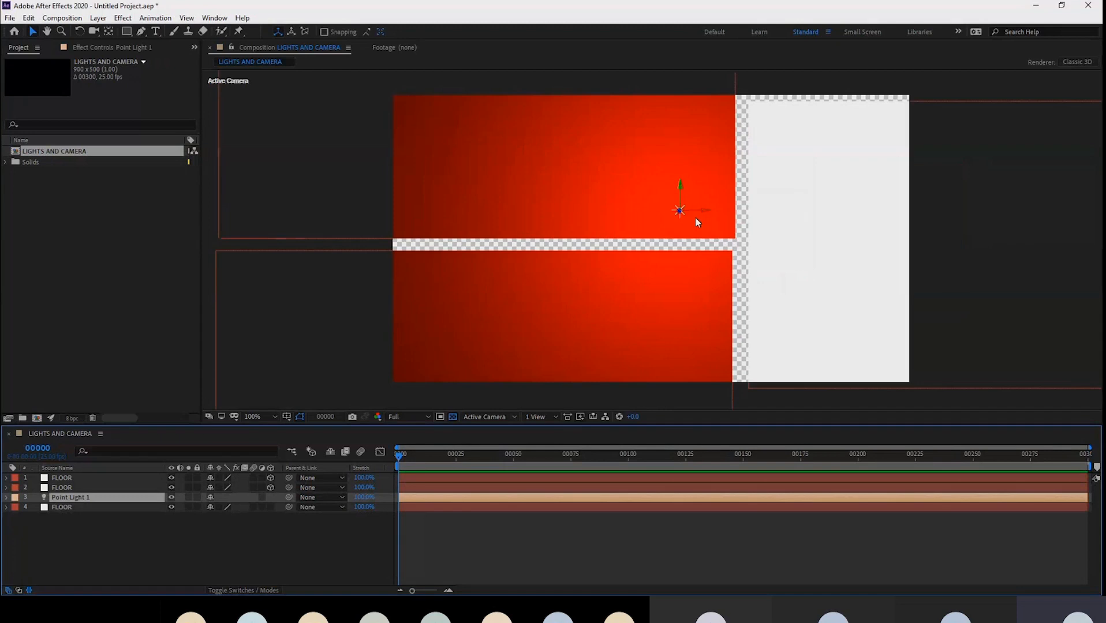
- Move the point light left along its X axis over the 3D pieces and align the 2D piece with the frame's height
drag(703, 210, 923, 294)
key(ctrl+z)
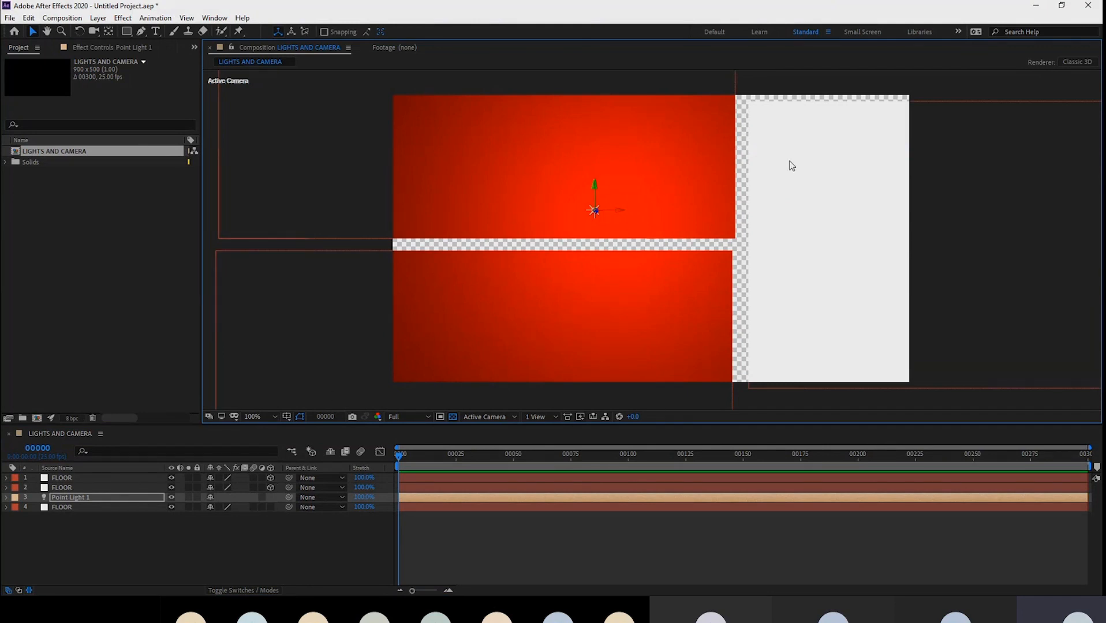
click(808, 157)
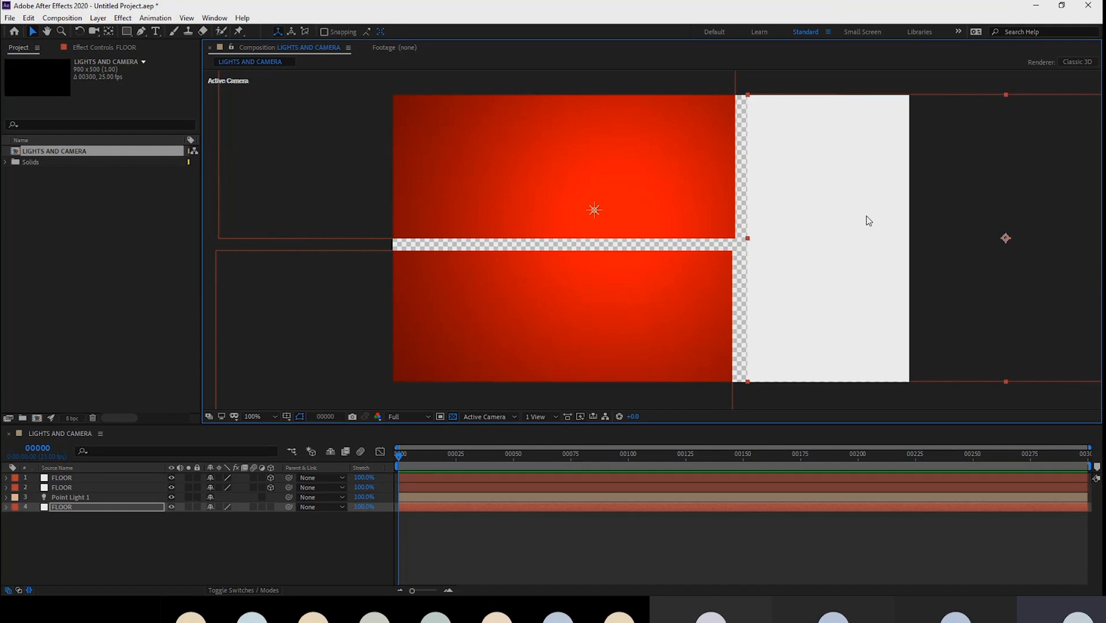
- Add a two-node camera with the 50mm preset and depth of field off
right_click(121, 564)
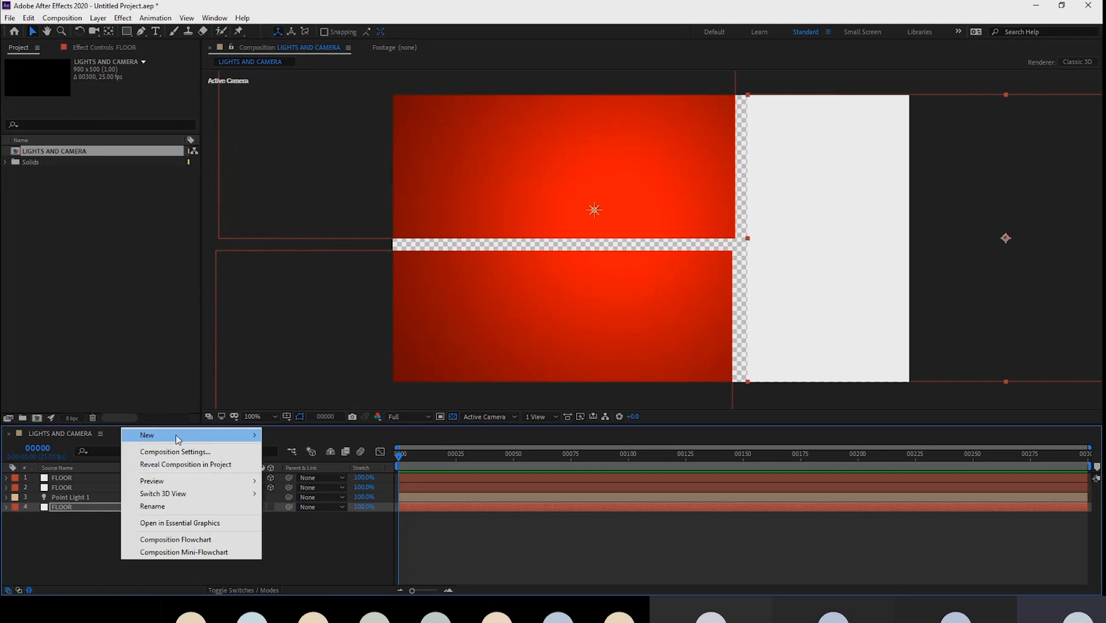
mouse_move(177, 440)
click(312, 489)
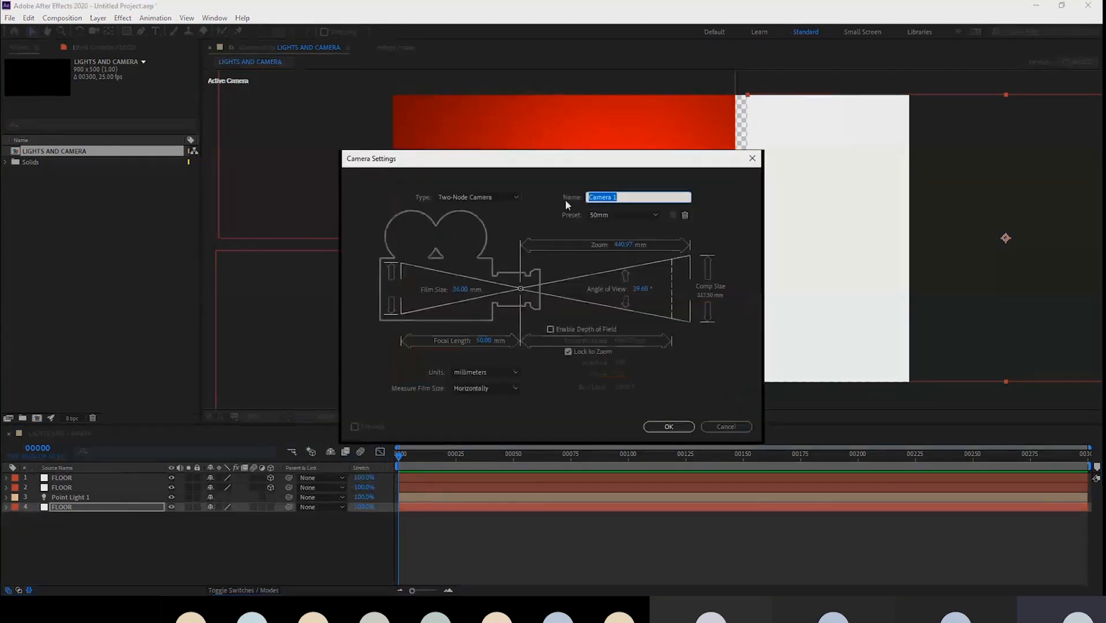
click(674, 429)
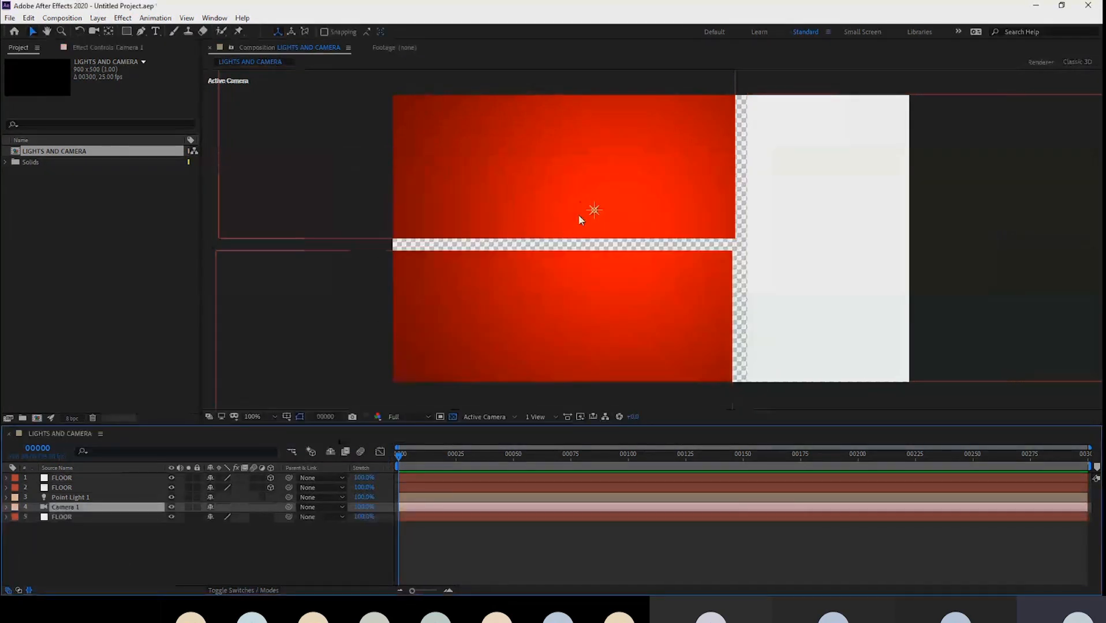
- Track Camera 1 sideways with the camera tool so the 3D floor pieces shift right over the 2D piece
key(c)
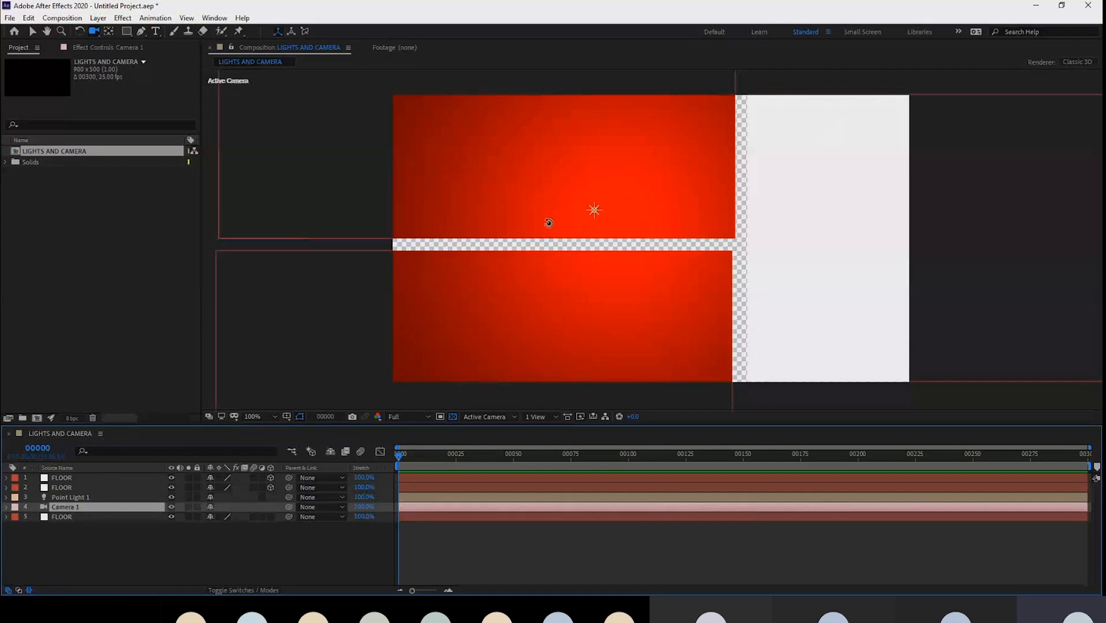
drag(549, 224, 610, 235)
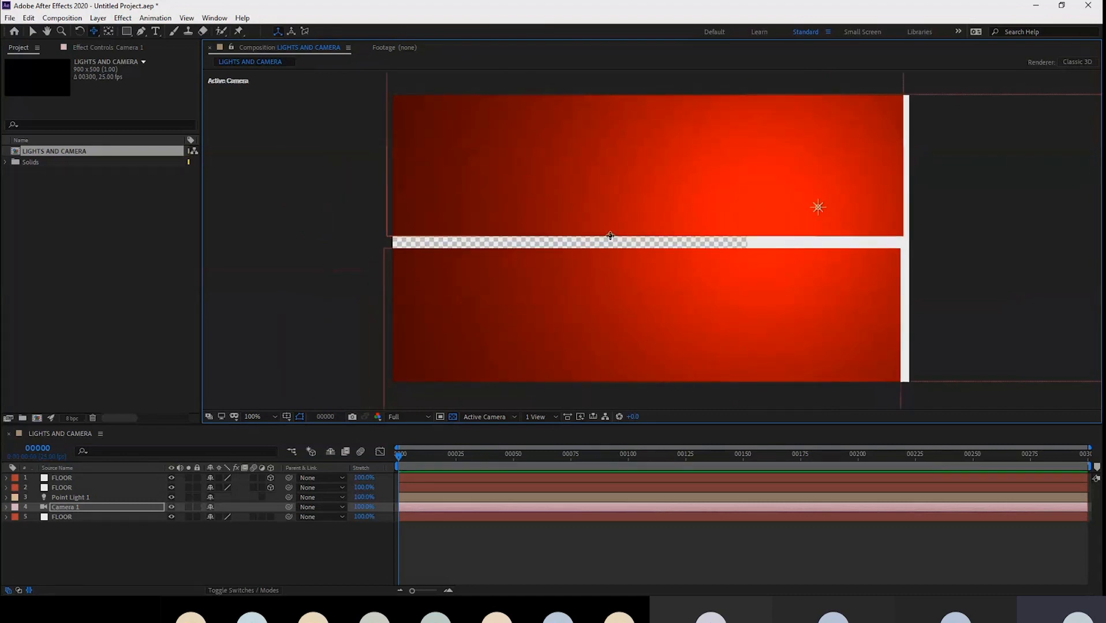
- Delete the point light, the camera, the 2D floor layer and one 3D floor piece, keeping a single 3D FLOOR layer
click(75, 498)
shift+click(87, 506)
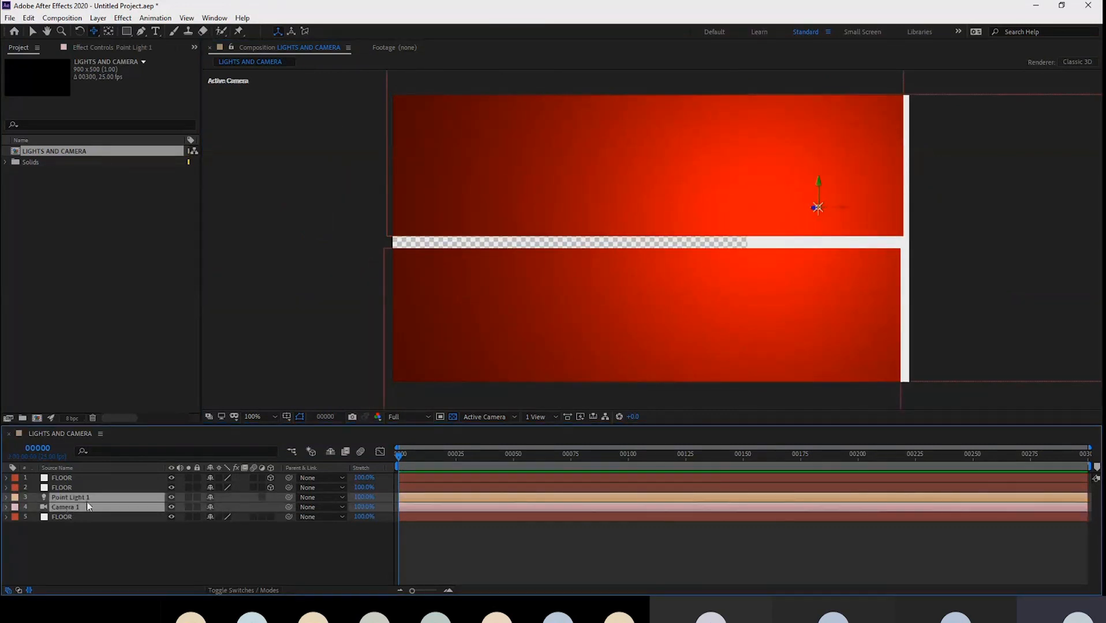
key(Delete)
click(84, 498)
key(Delete)
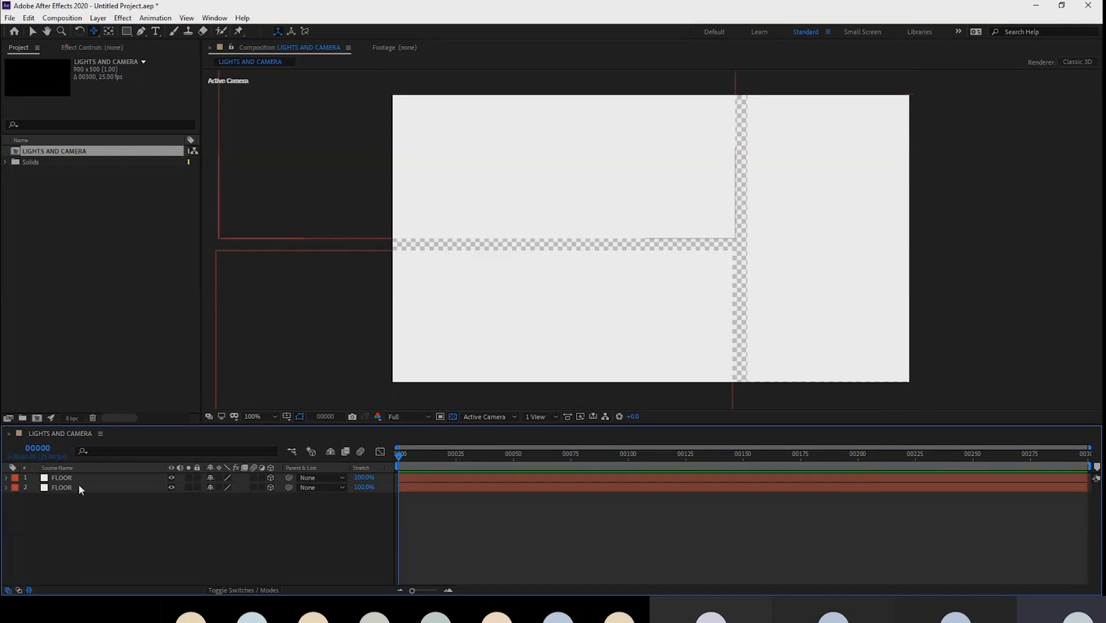
click(75, 488)
key(Delete)
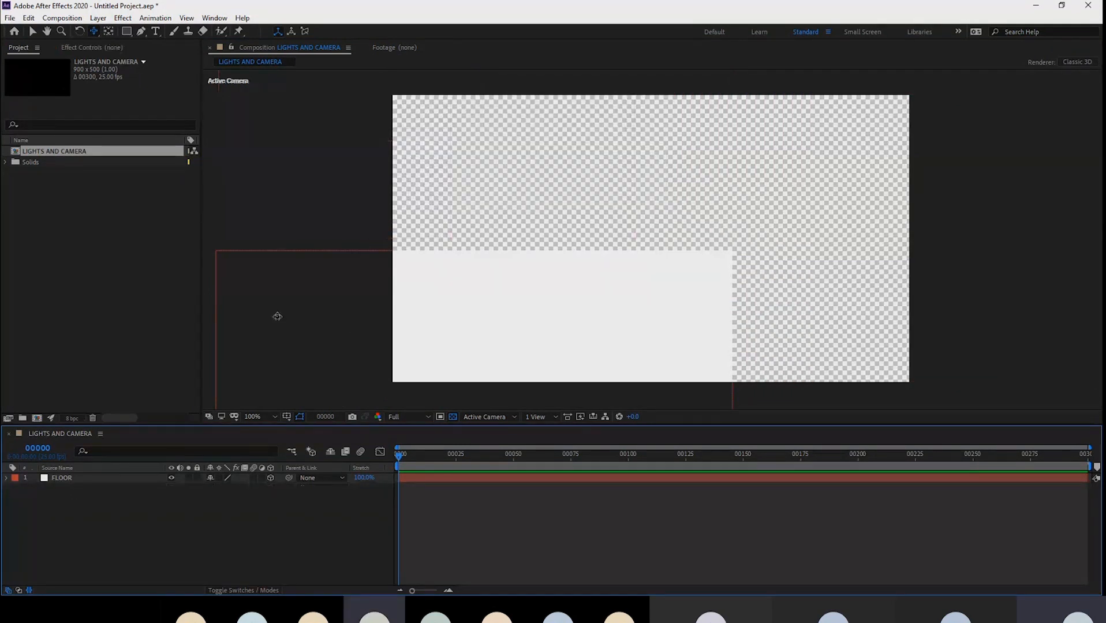
- Reset the remaining FLOOR layer's transform so it fills the frame, and keep the layer selected
right_click(97, 489)
right_click(55, 478)
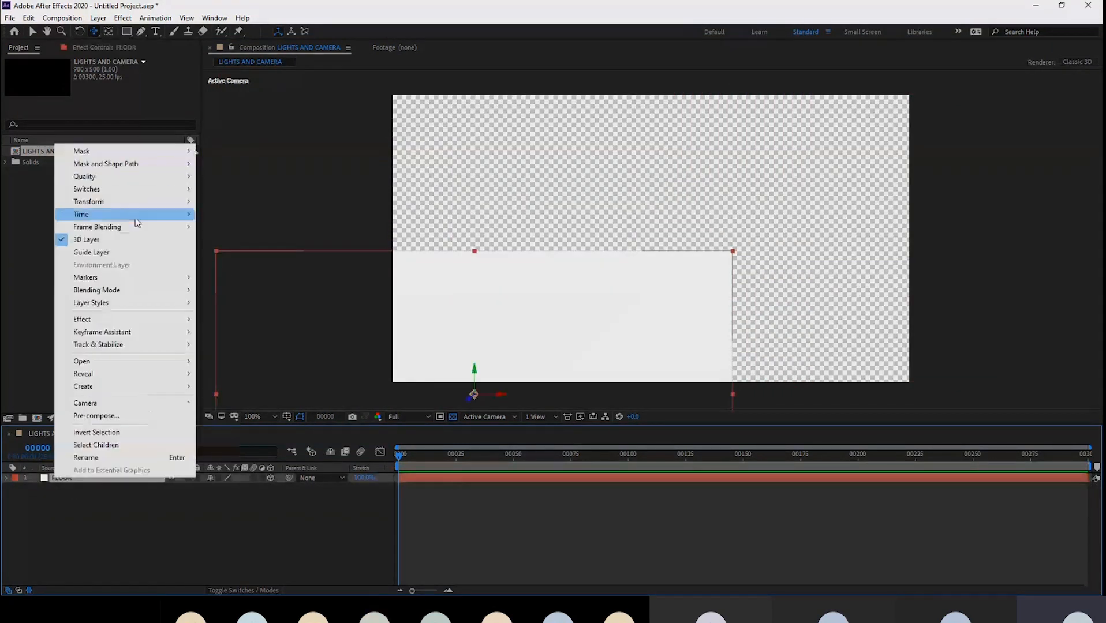
mouse_move(133, 202)
click(251, 202)
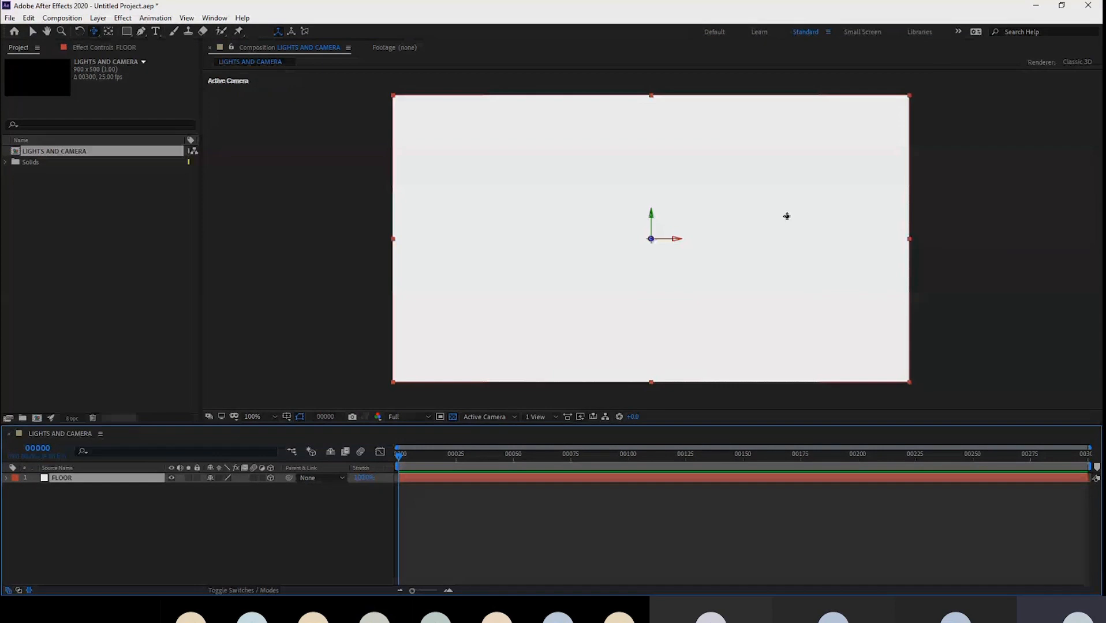
click(96, 519)
click(81, 479)
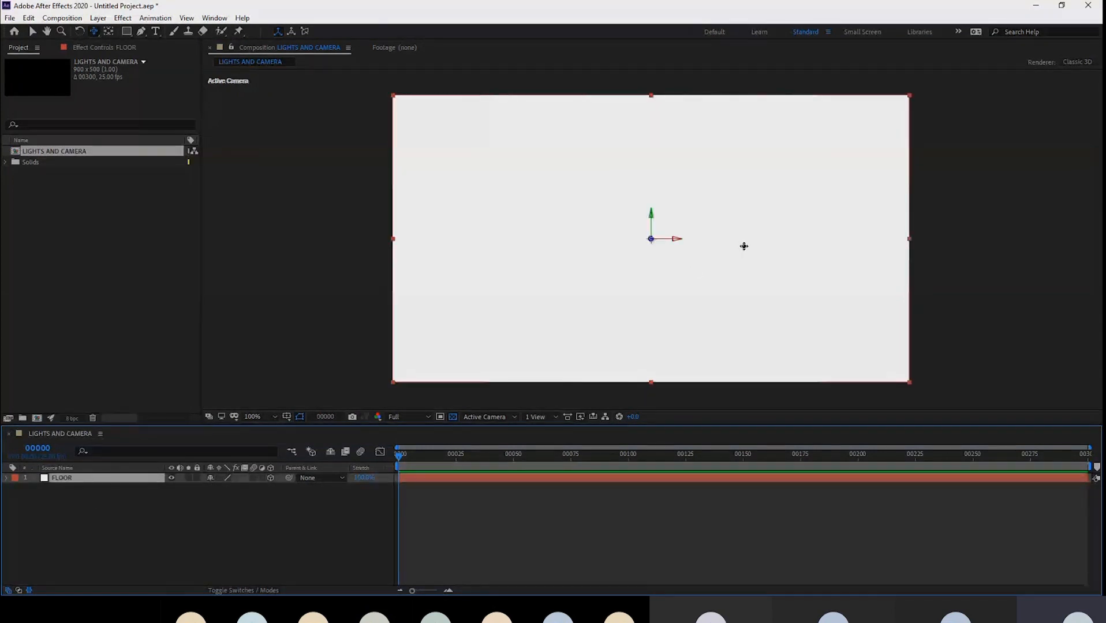
- Set the FLOOR layer's X Rotation to 90° to lay it flat, and turn off the composition's transparency grid
click(30, 32)
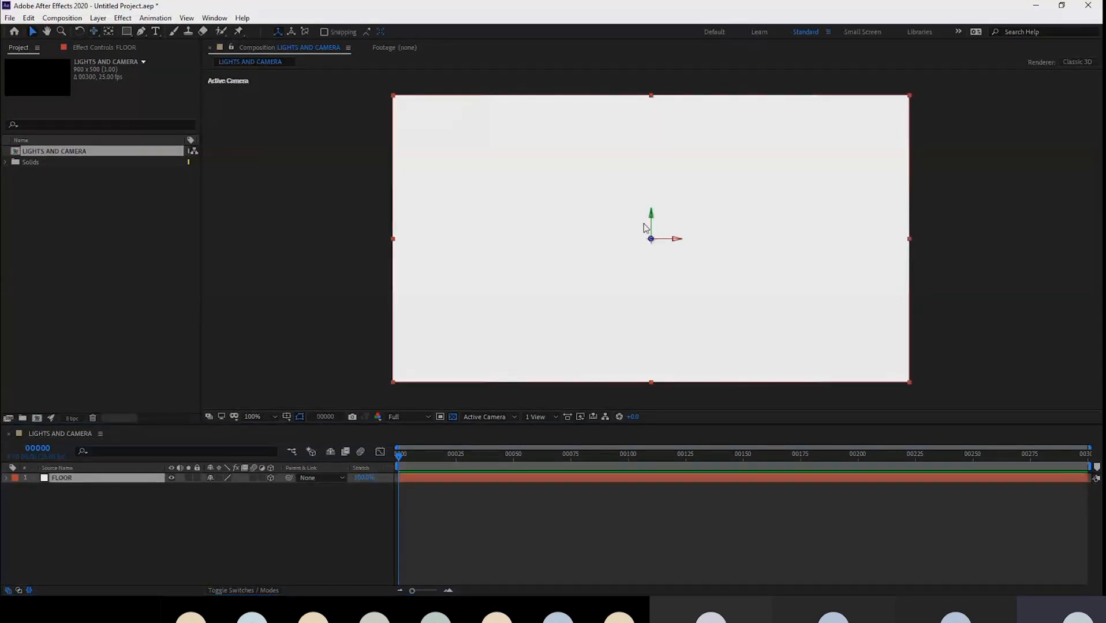
click(64, 511)
click(78, 478)
key(r)
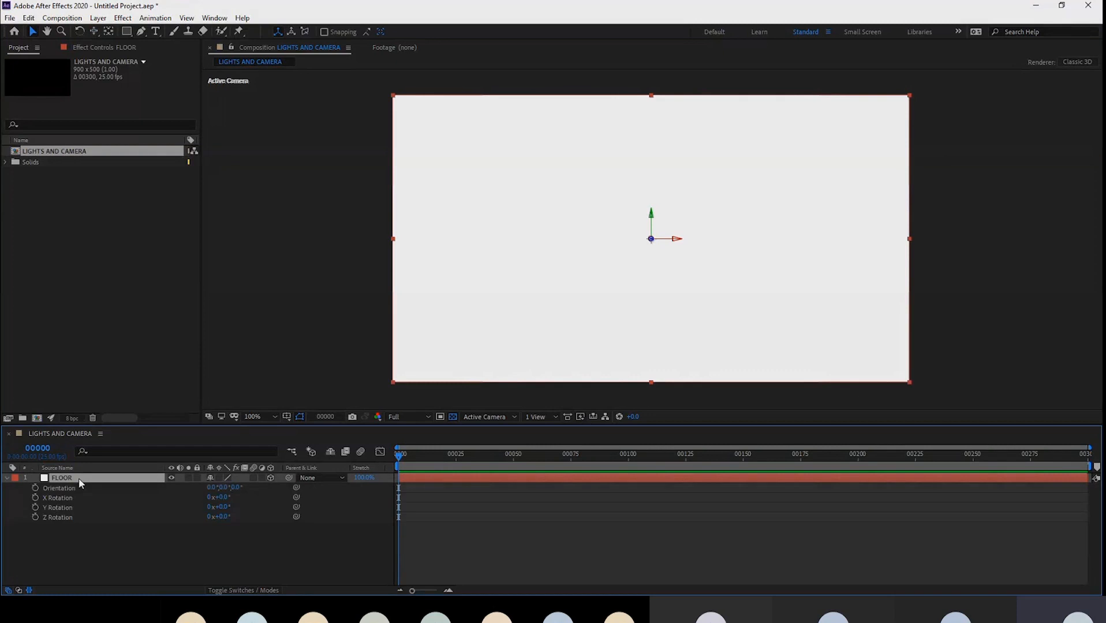
drag(222, 498, 239, 502)
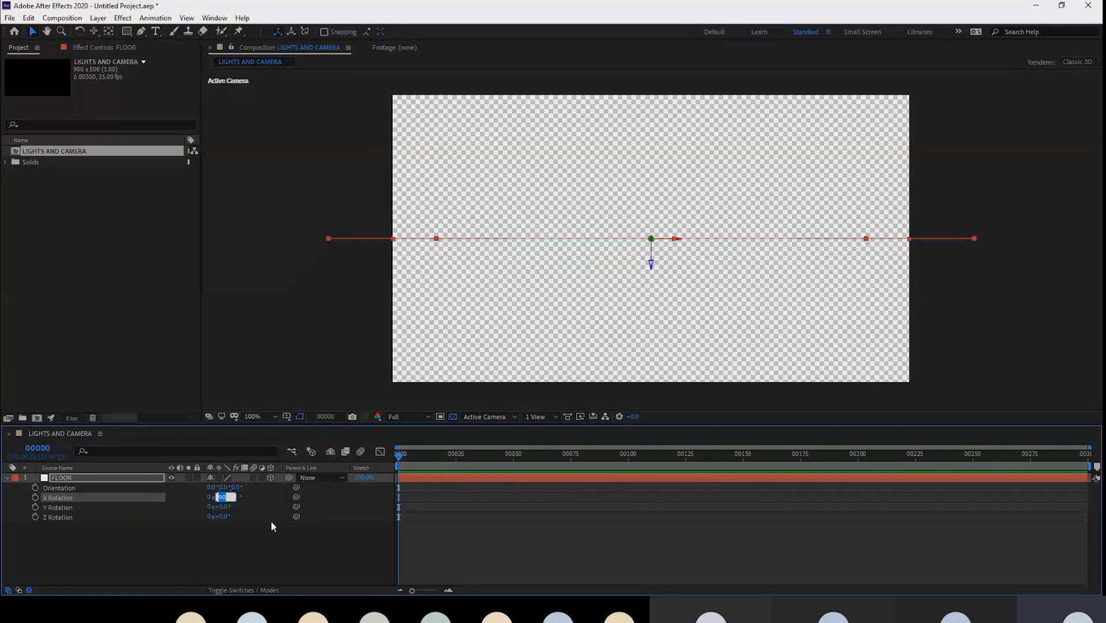
click(289, 569)
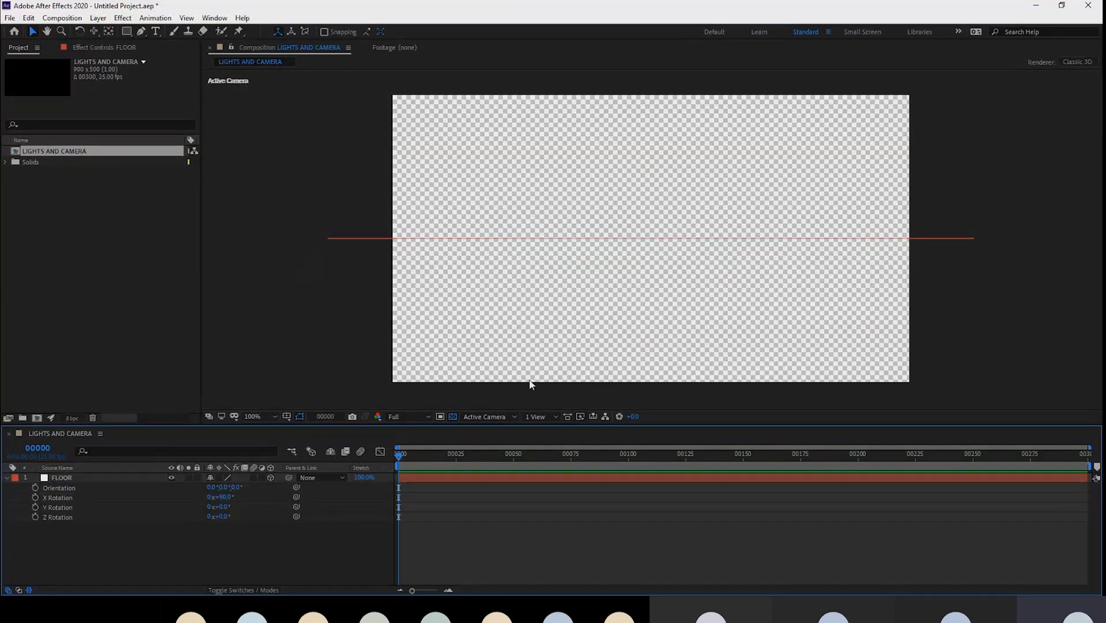
click(451, 417)
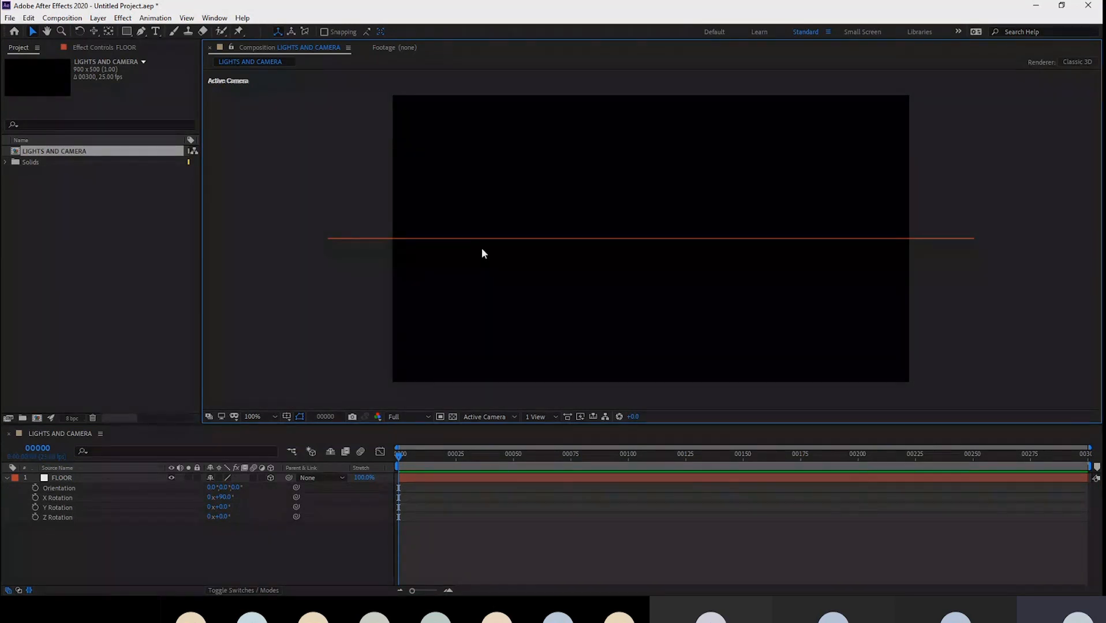
- Try lowering the FLOOR layer to a Y position of 324 and undo the move
click(46, 478)
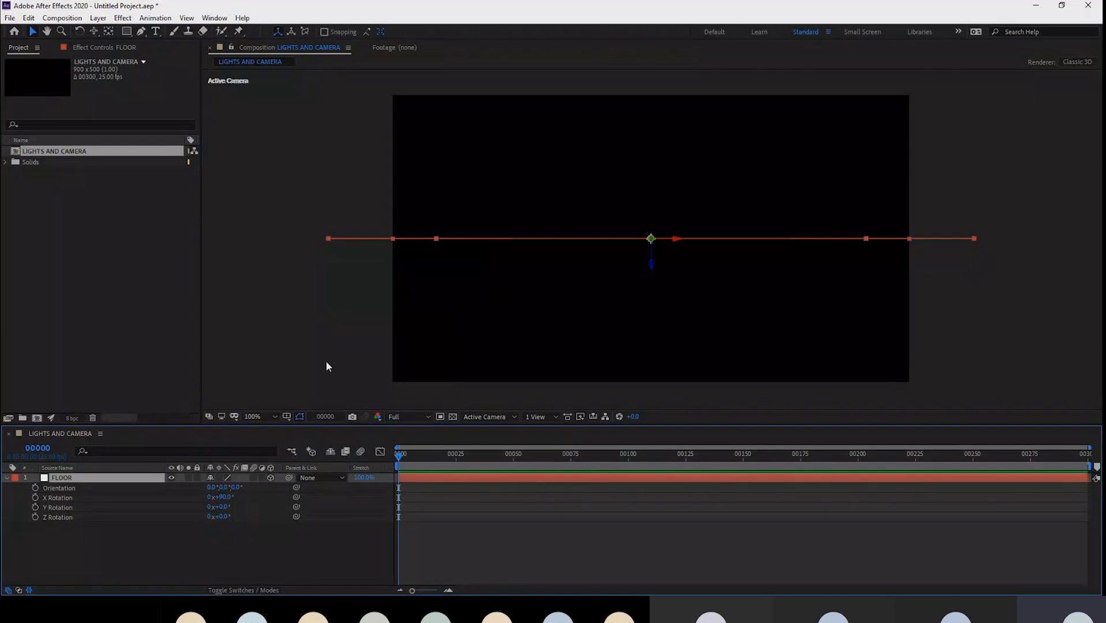
key(p)
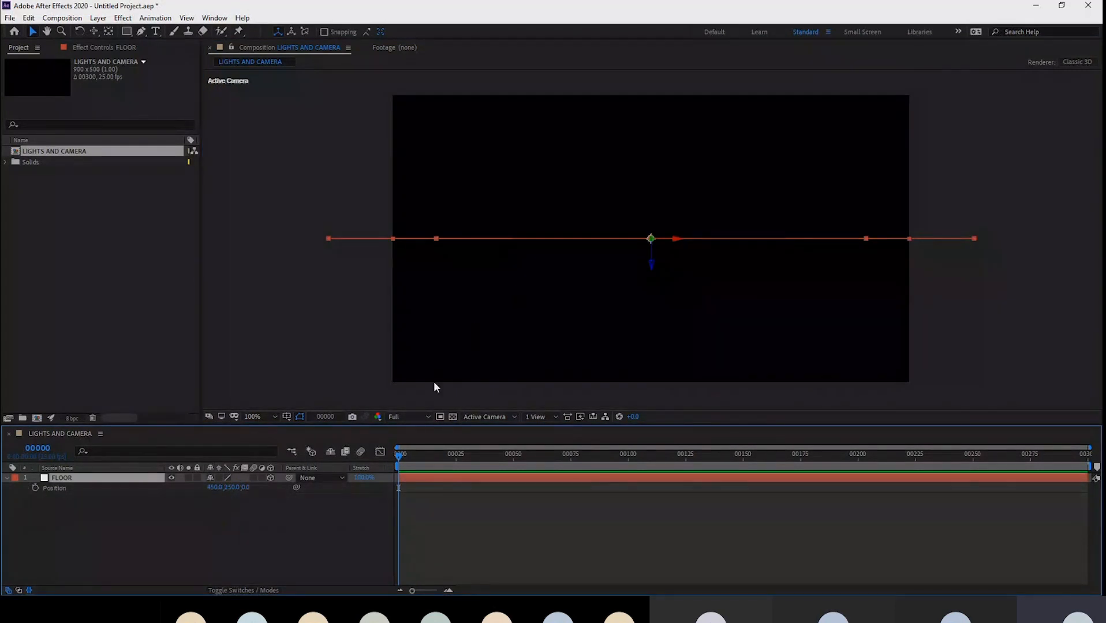
drag(231, 493, 277, 485)
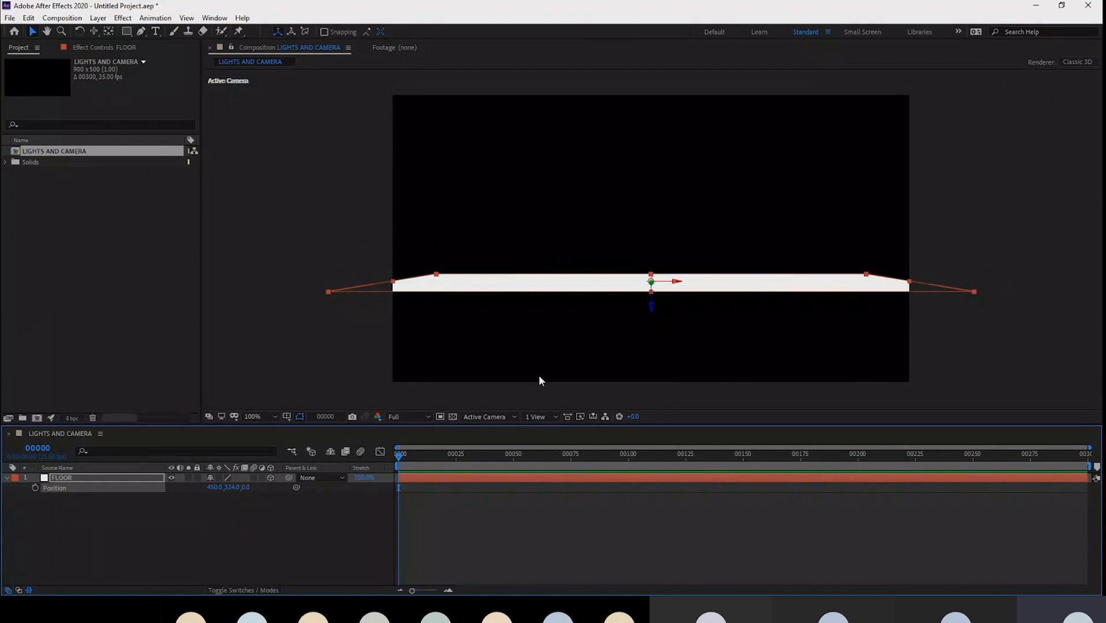
key(ctrl+z)
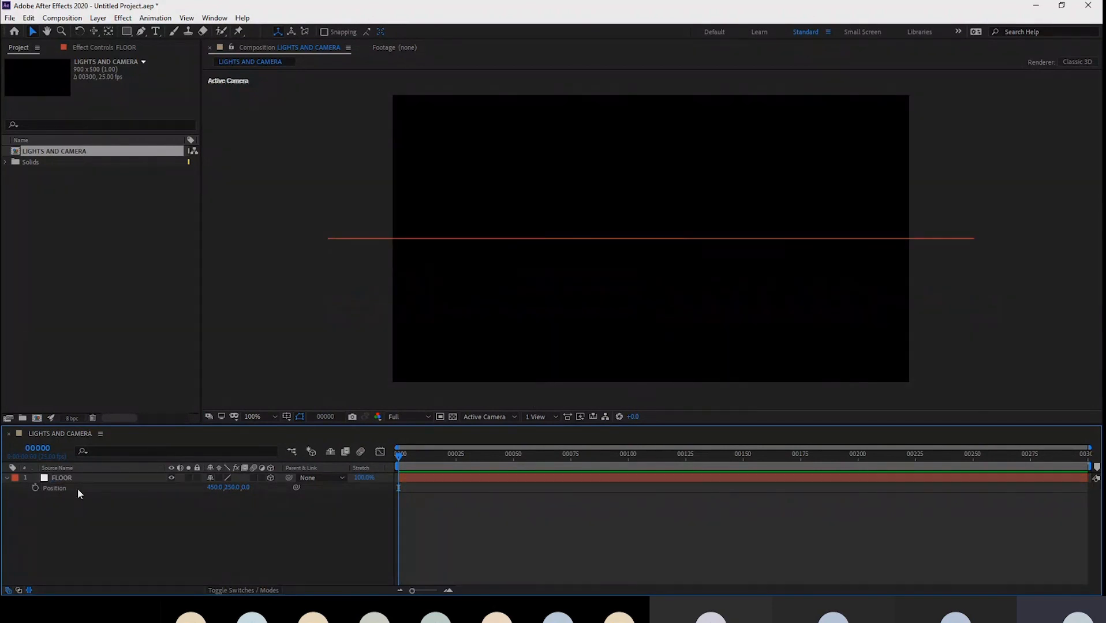
- Add the text HAPPY NEW YEAR and move it to the frame's centre with its baseline on the floor line
click(155, 32)
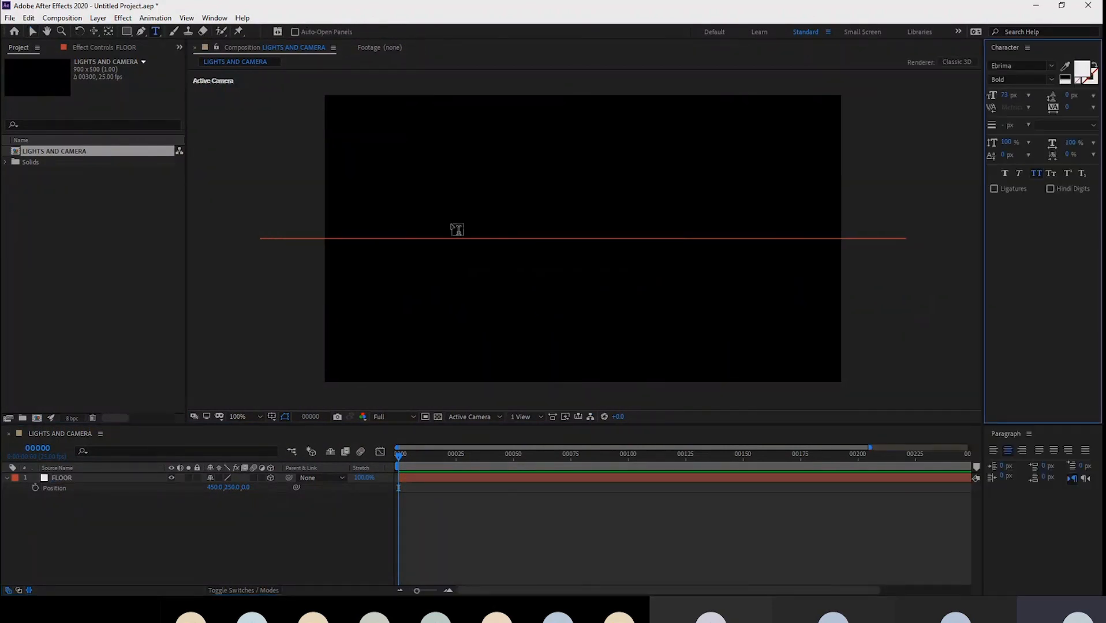
click(464, 234)
text(HA)
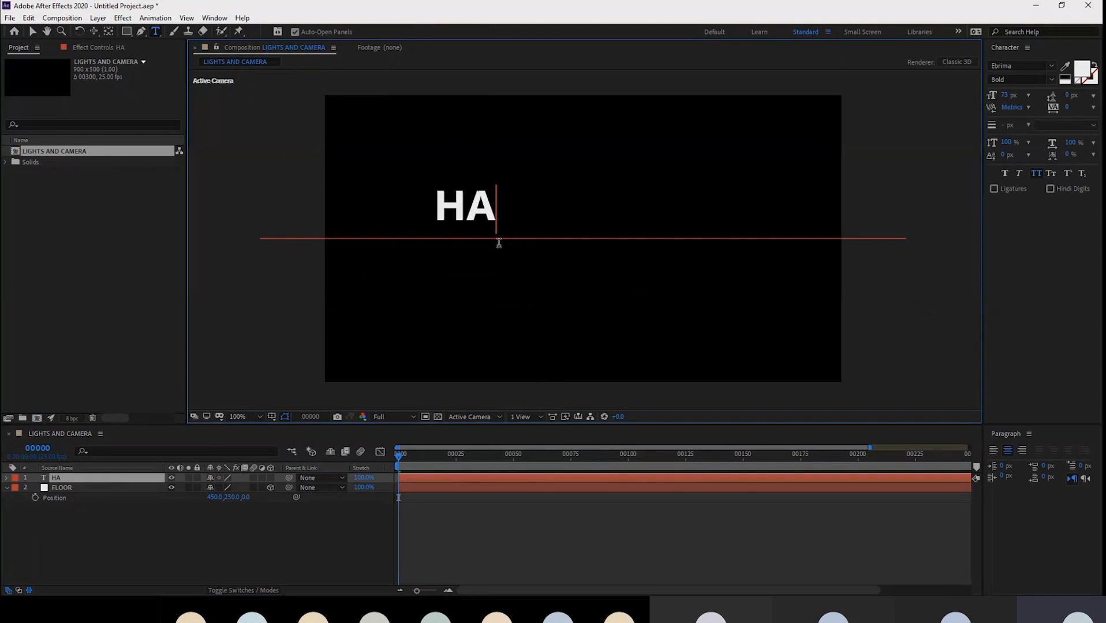
text(PPY NEW Y)
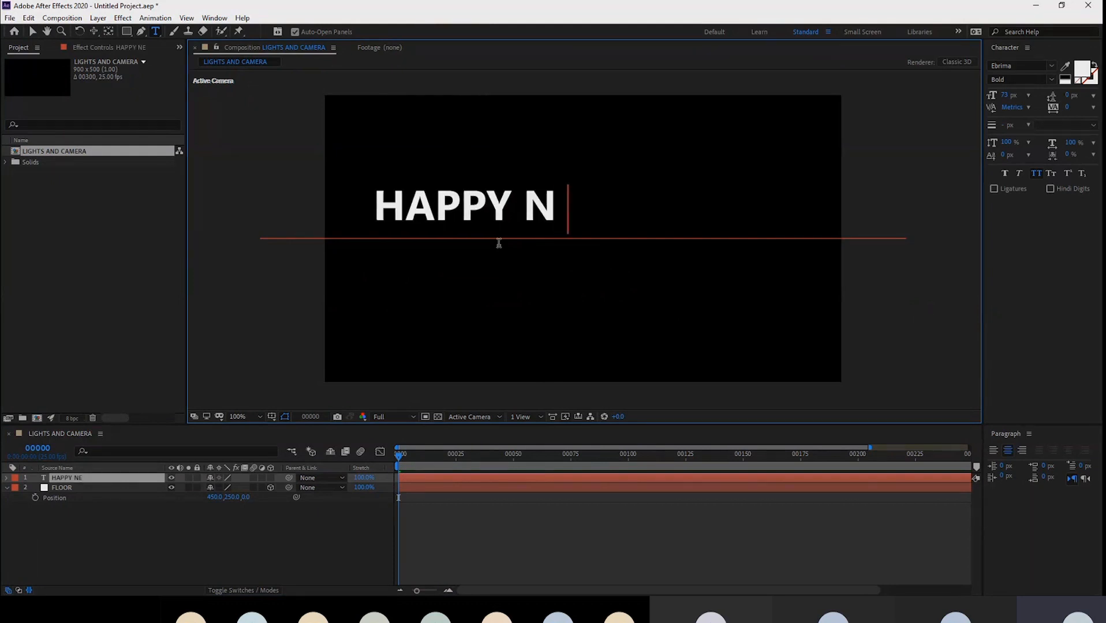
text(EAR)
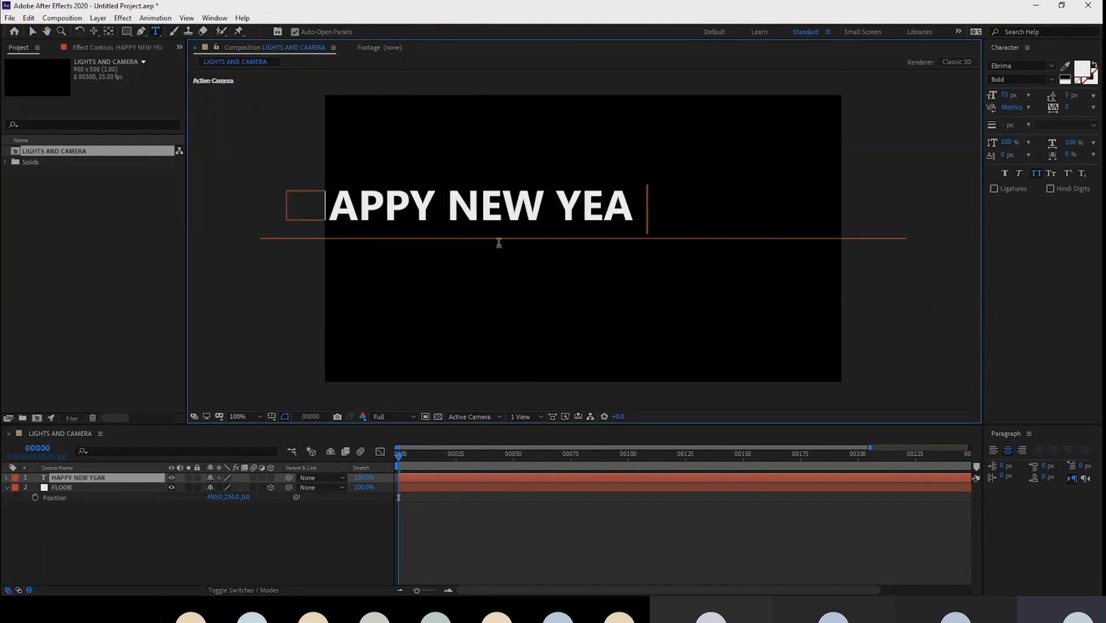
click(31, 33)
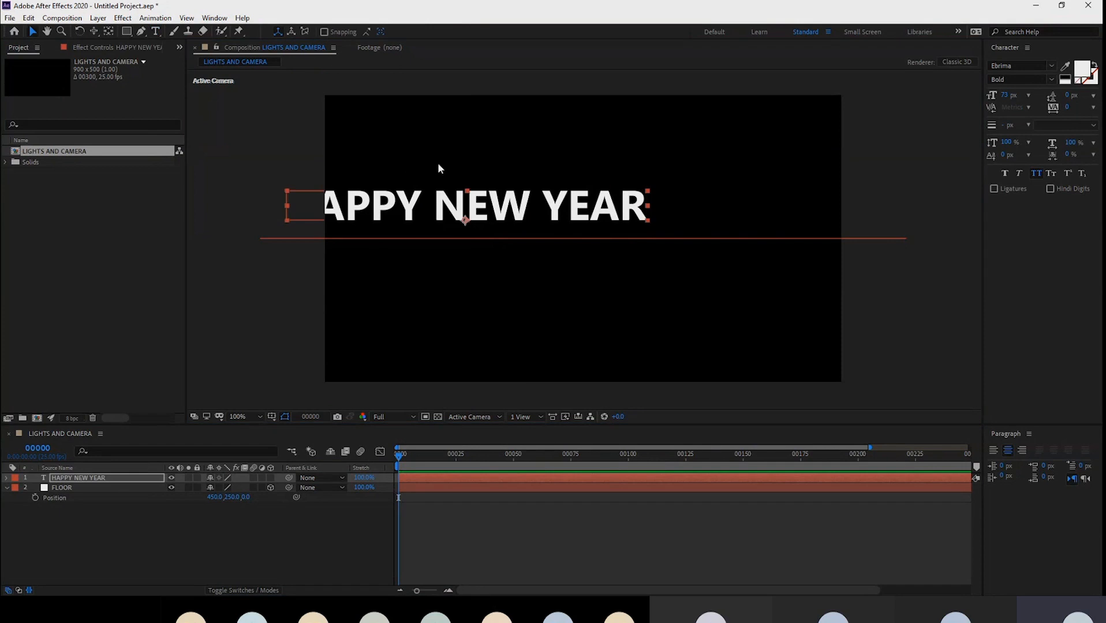
drag(553, 214, 665, 231)
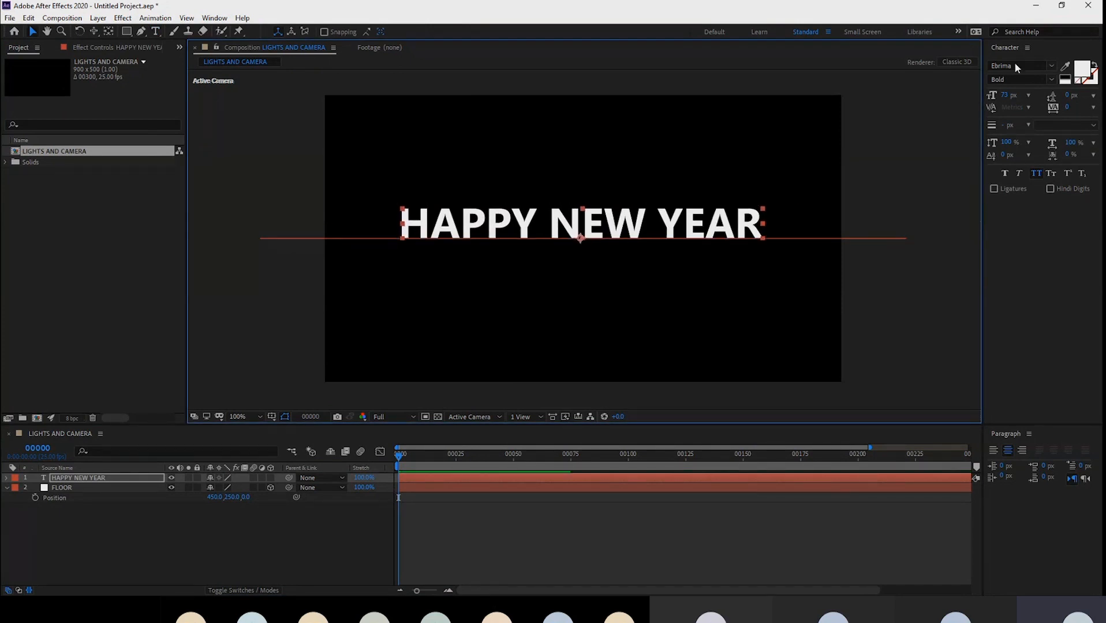
- Reduce the HAPPY NEW YEAR text to 32 px, shift it slightly sideways and make it a 3D layer
drag(1003, 97, 674, 190)
drag(645, 228, 638, 229)
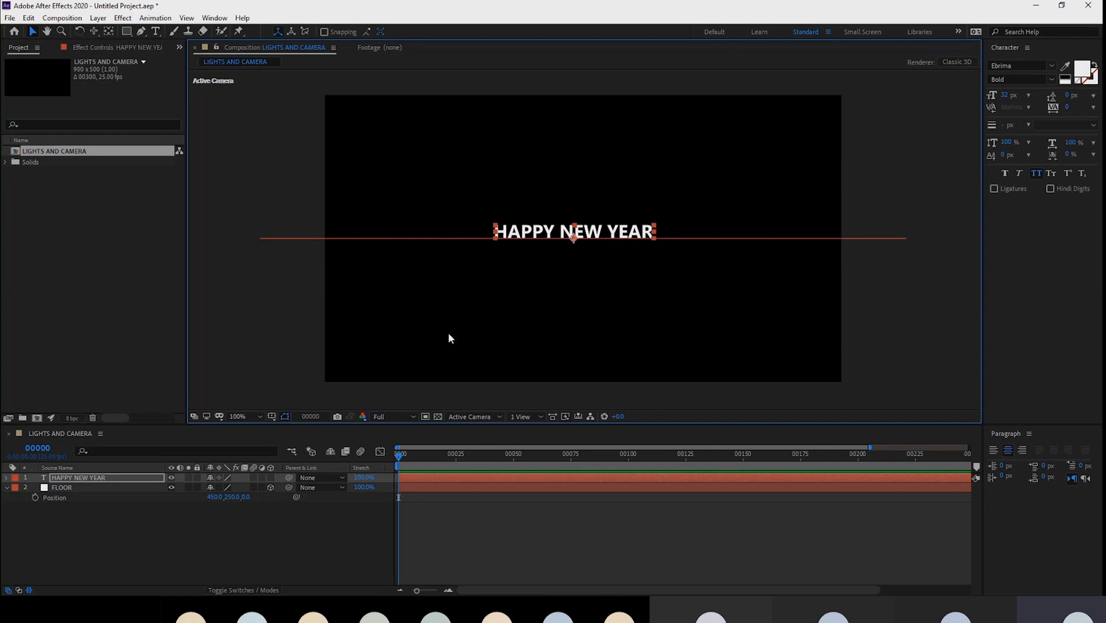
click(271, 478)
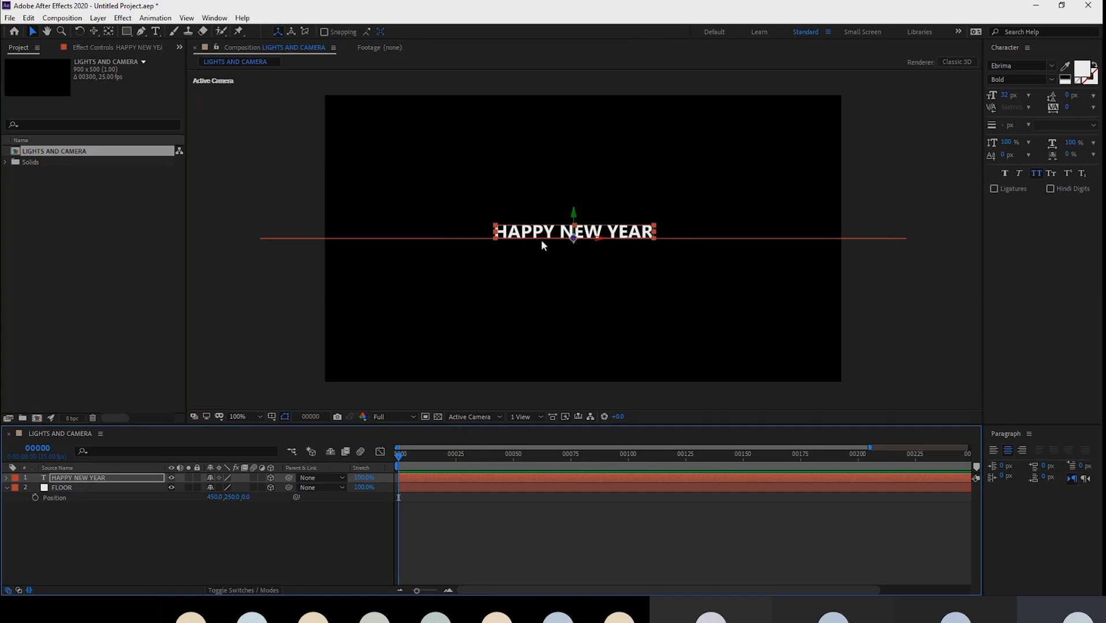
- Try moving the text and FLOOR layers down together, undo the move and deselect both layers
scroll(541, 236, up, 1)
drag(351, 167, 748, 366)
drag(337, 115, 835, 340)
click(200, 538)
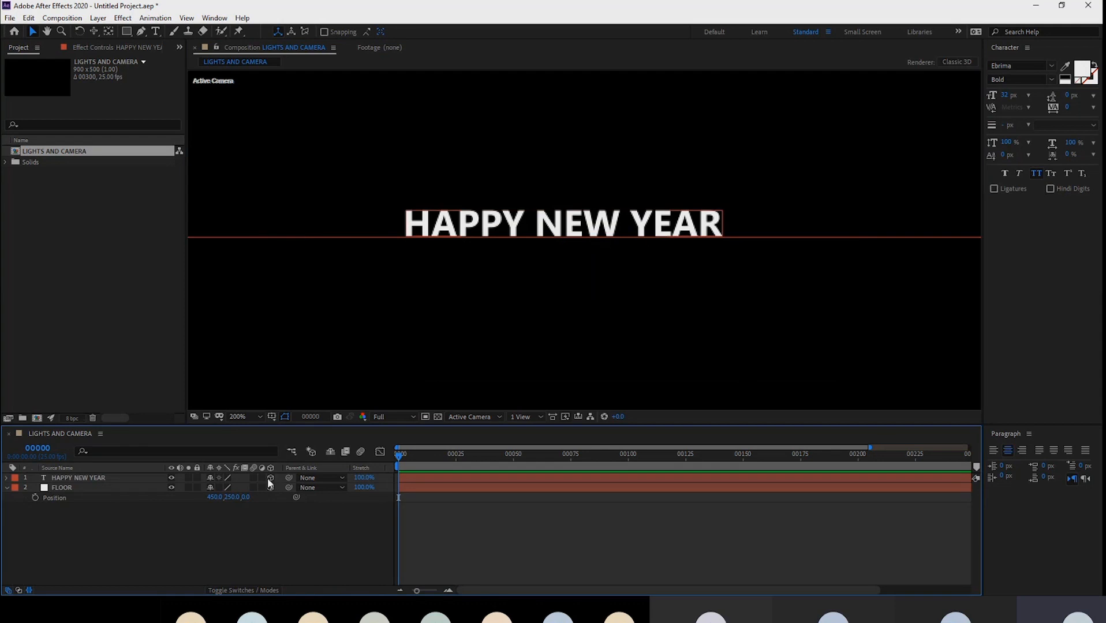
click(75, 476)
click(71, 486)
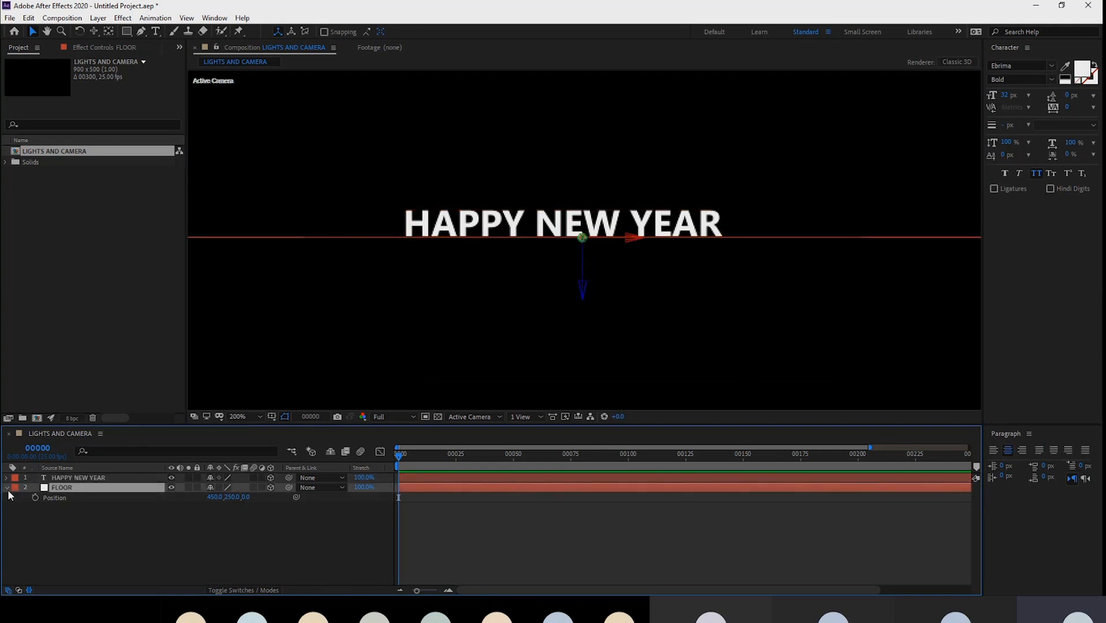
key(p)
scroll(608, 284, down, 1)
scroll(606, 283, up, 1)
drag(302, 133, 938, 345)
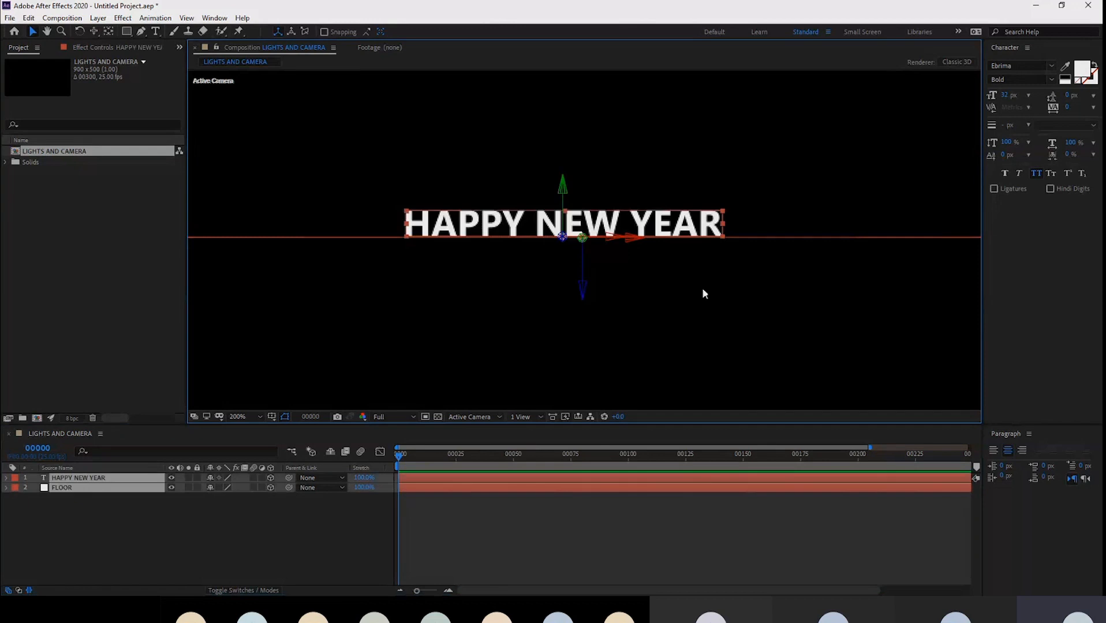
click(587, 297)
drag(373, 142, 579, 328)
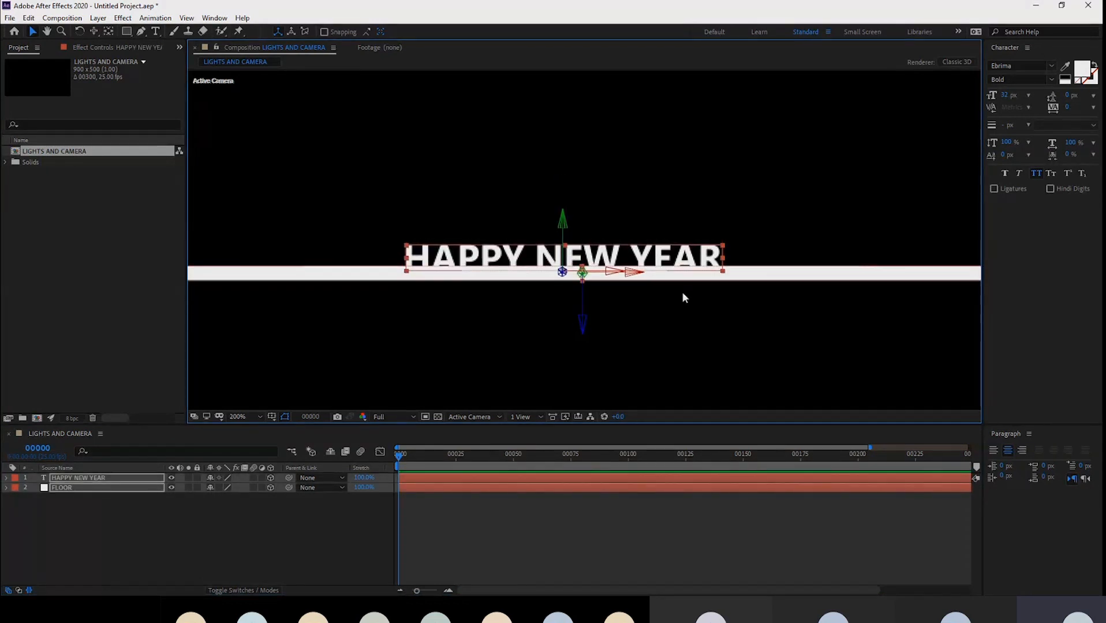
key(ctrl+z)
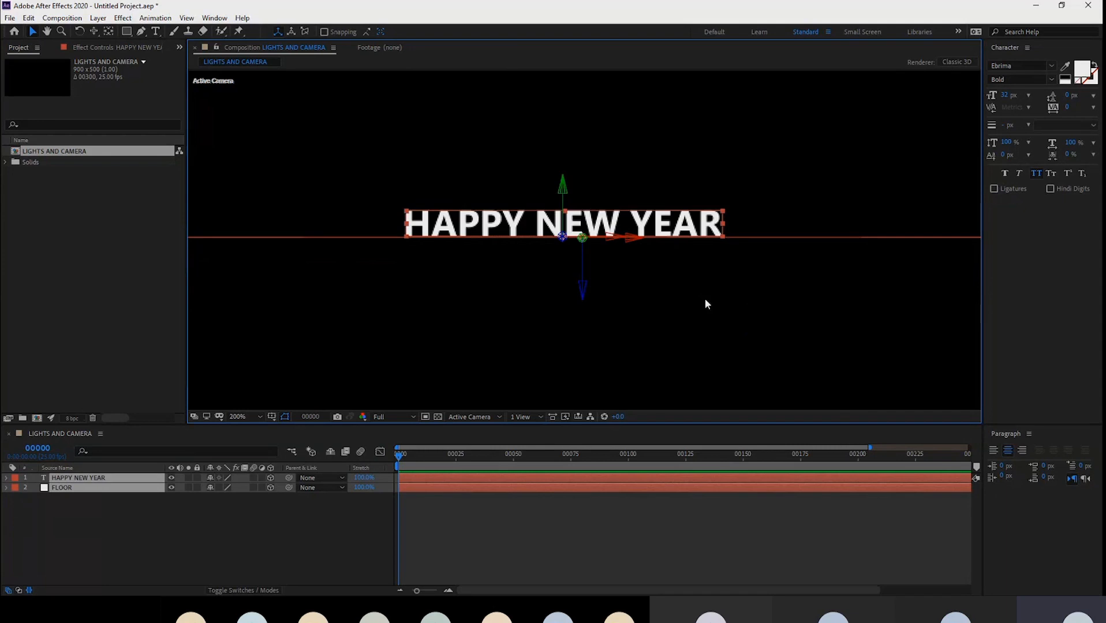
scroll(704, 297, down, 1)
click(228, 580)
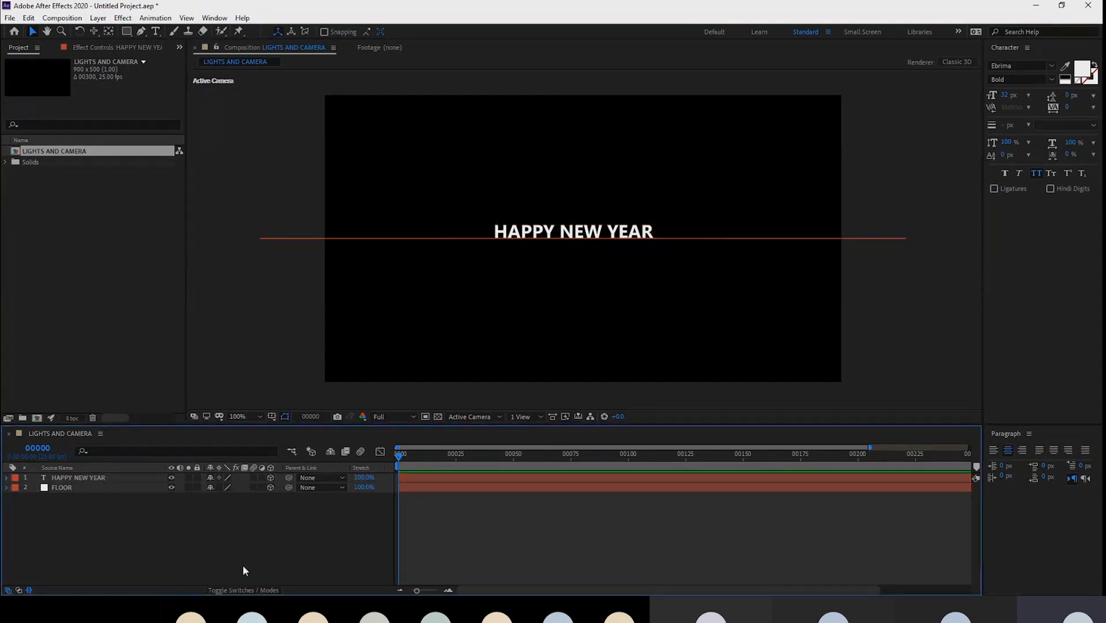
- Create a Two-Node Camera, trying the 15mm lens preset in its settings, and track the camera upward to show the floor's surface
right_click(194, 529)
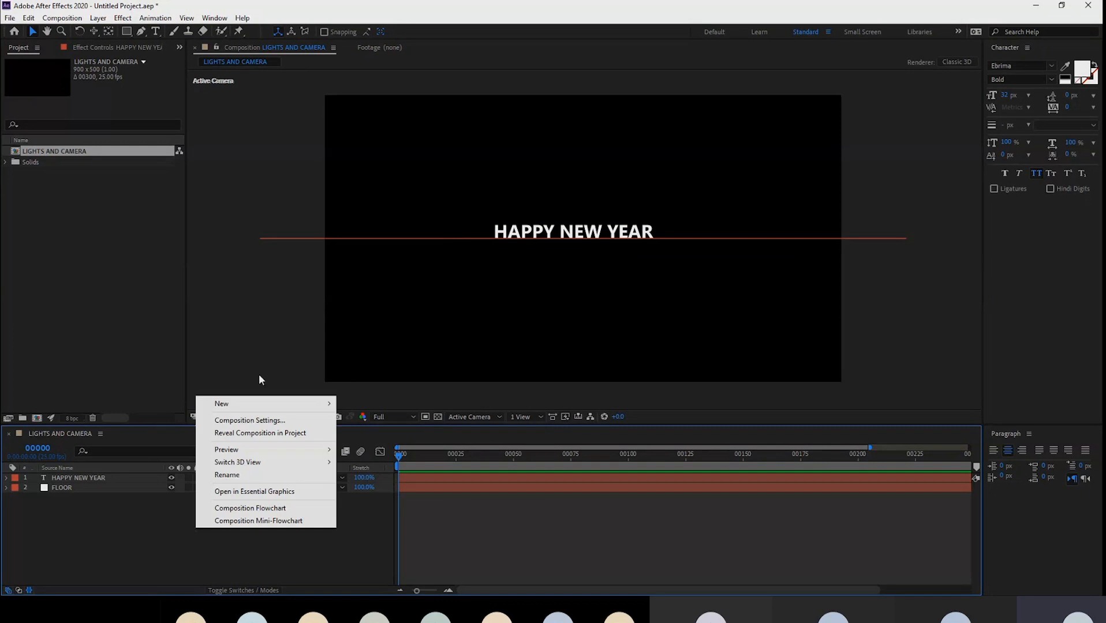
mouse_move(248, 404)
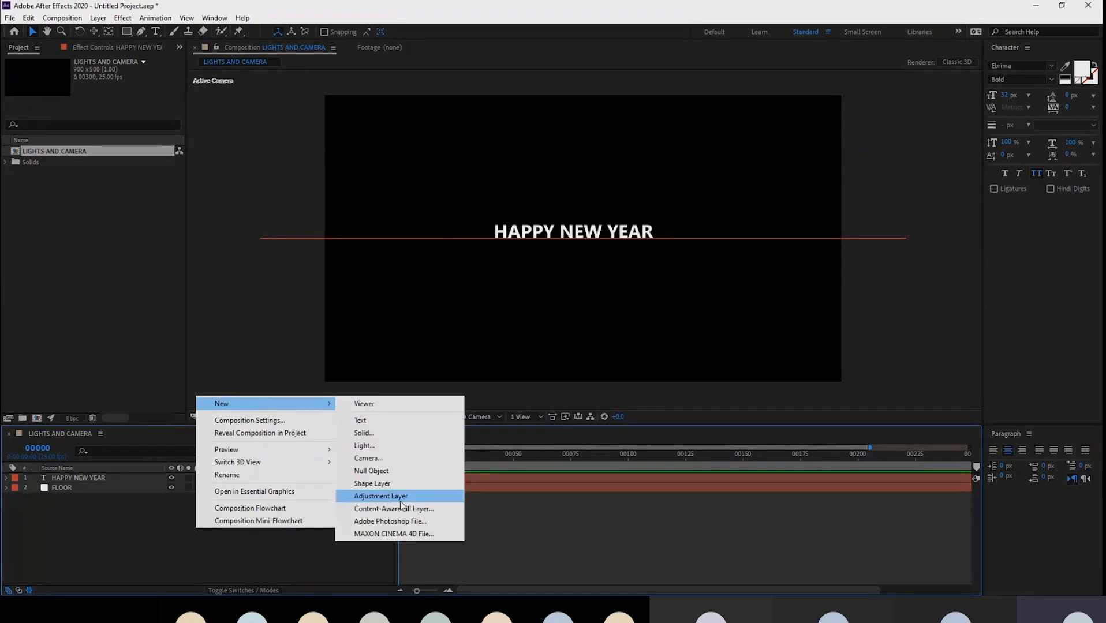
click(370, 458)
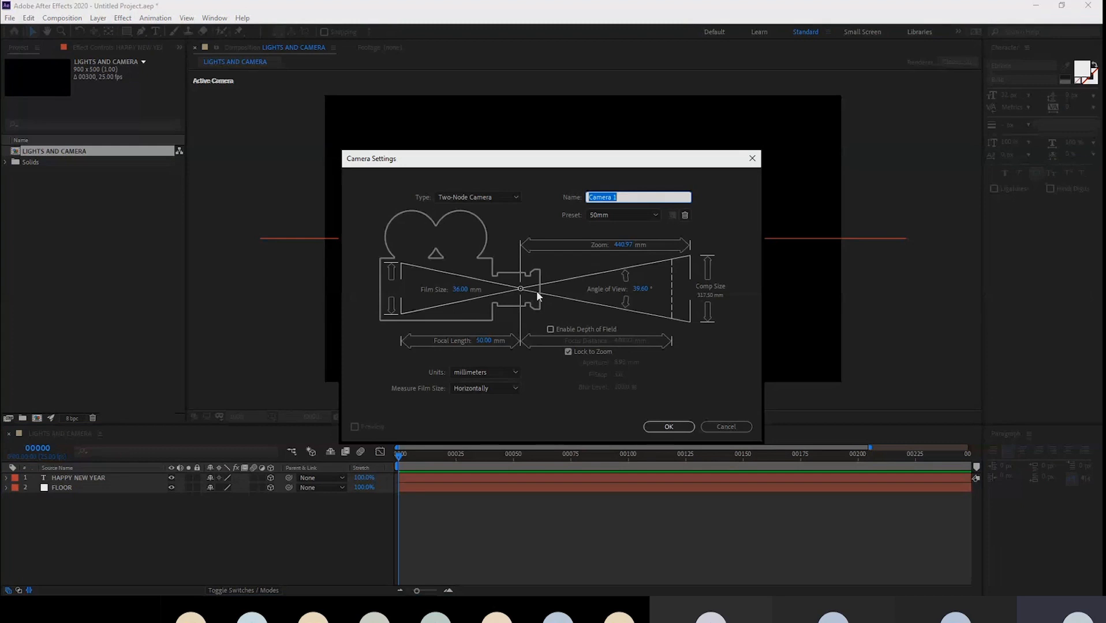
click(480, 195)
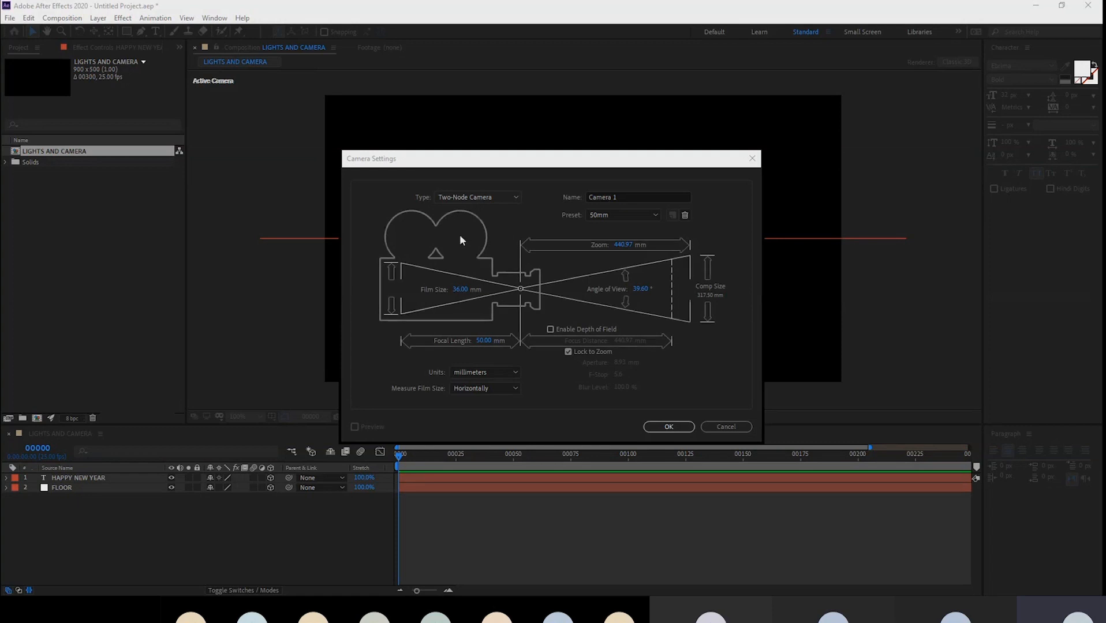
click(574, 170)
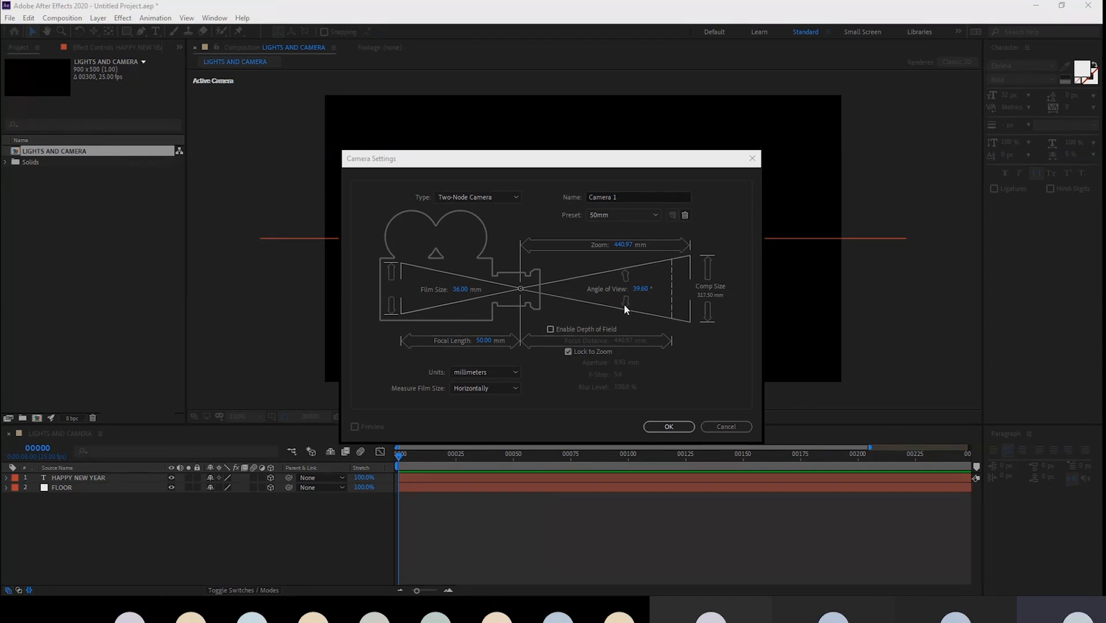
click(617, 240)
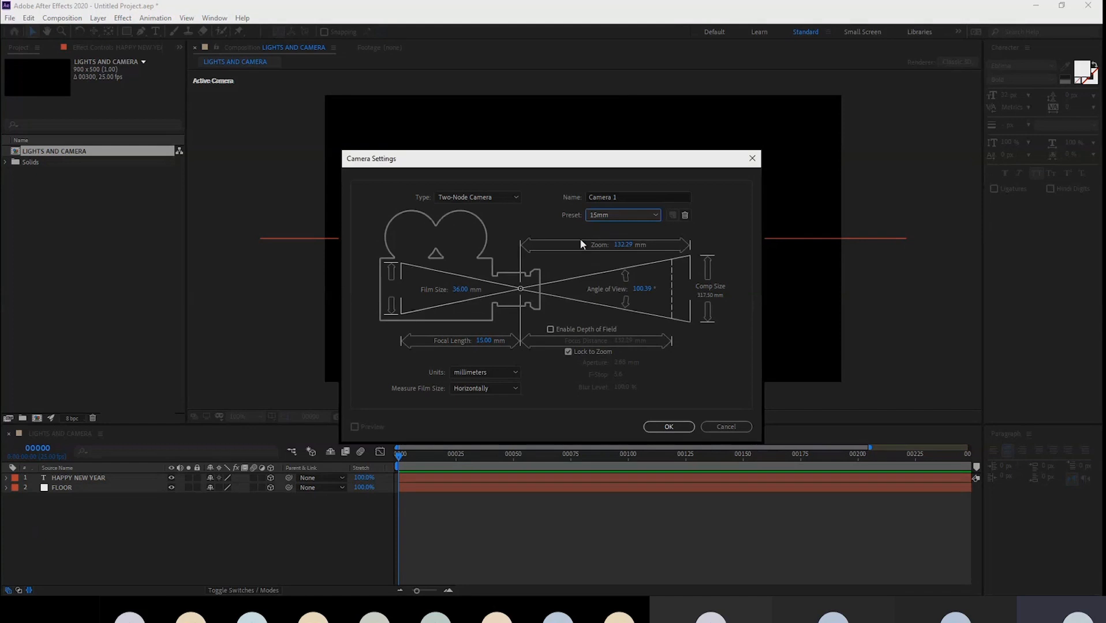
click(609, 218)
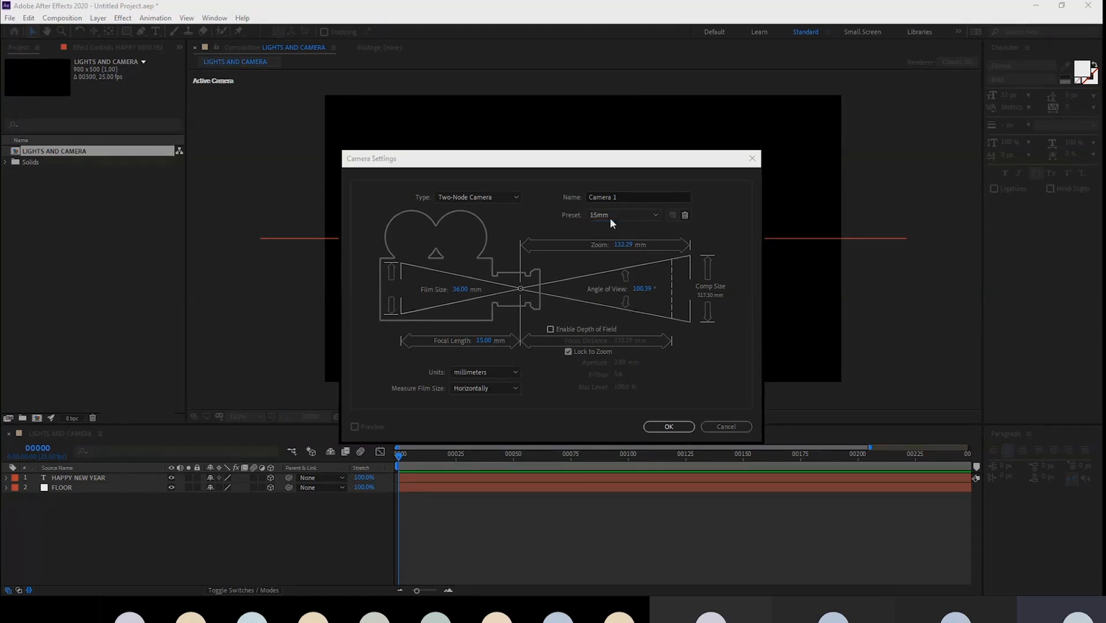
click(609, 338)
click(627, 211)
click(664, 428)
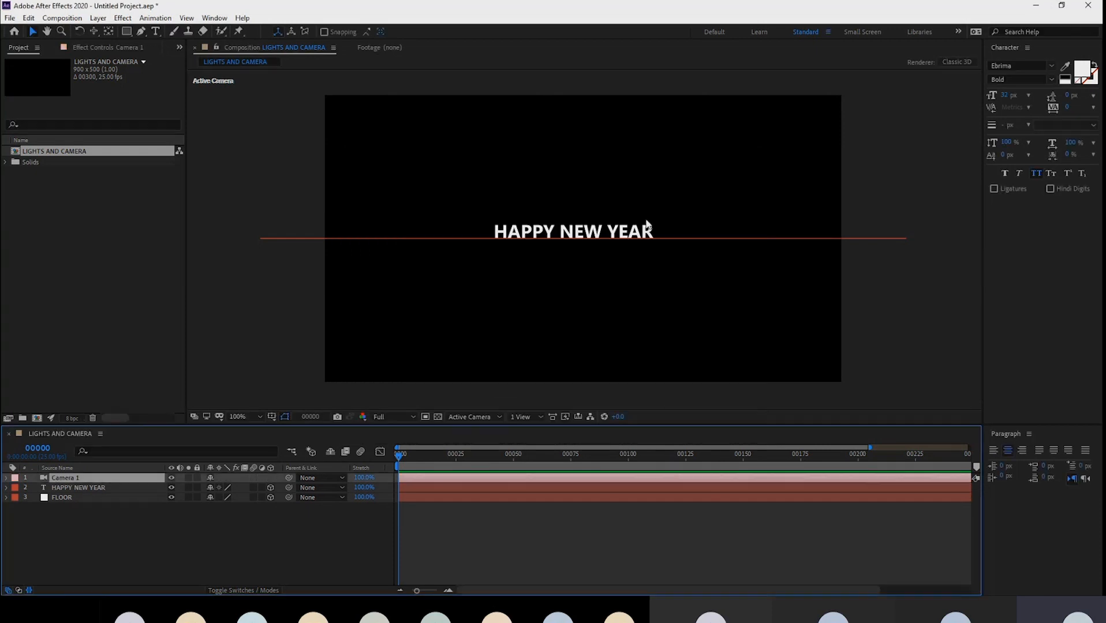
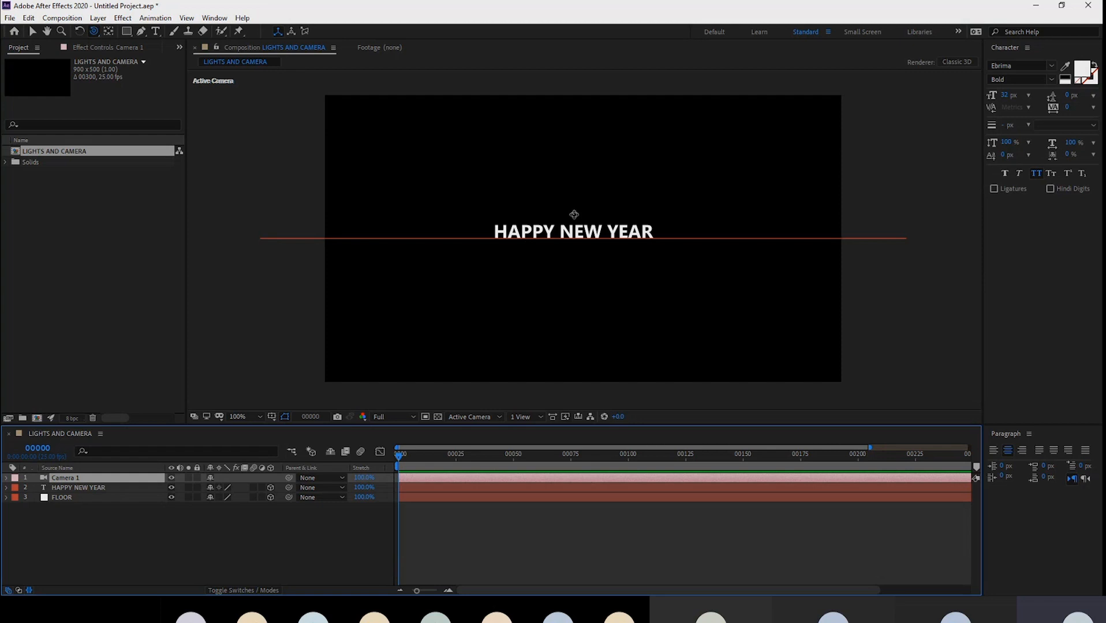
drag(574, 214, 572, 259)
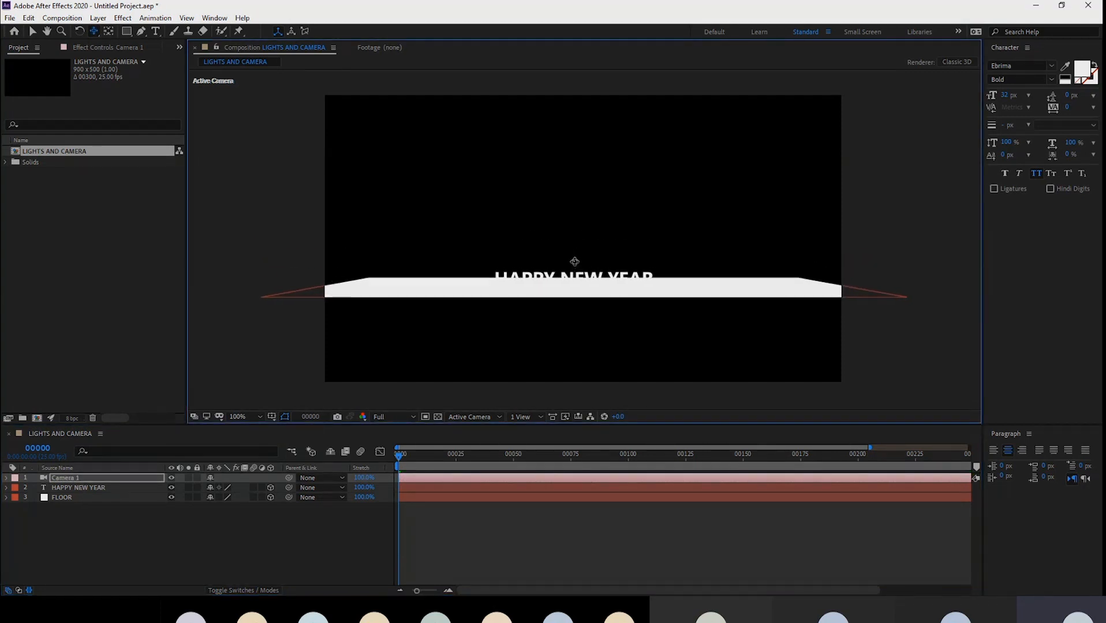
- Add a red Parallel light with 100% intensity and no falloff to the composition
right_click(155, 545)
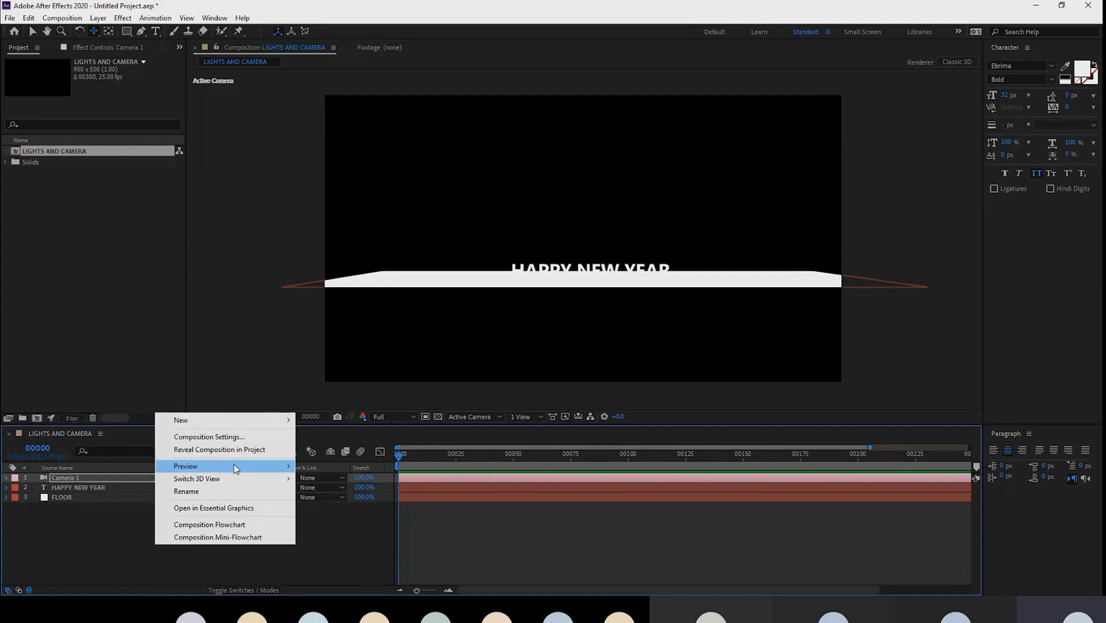
mouse_move(222, 420)
click(342, 468)
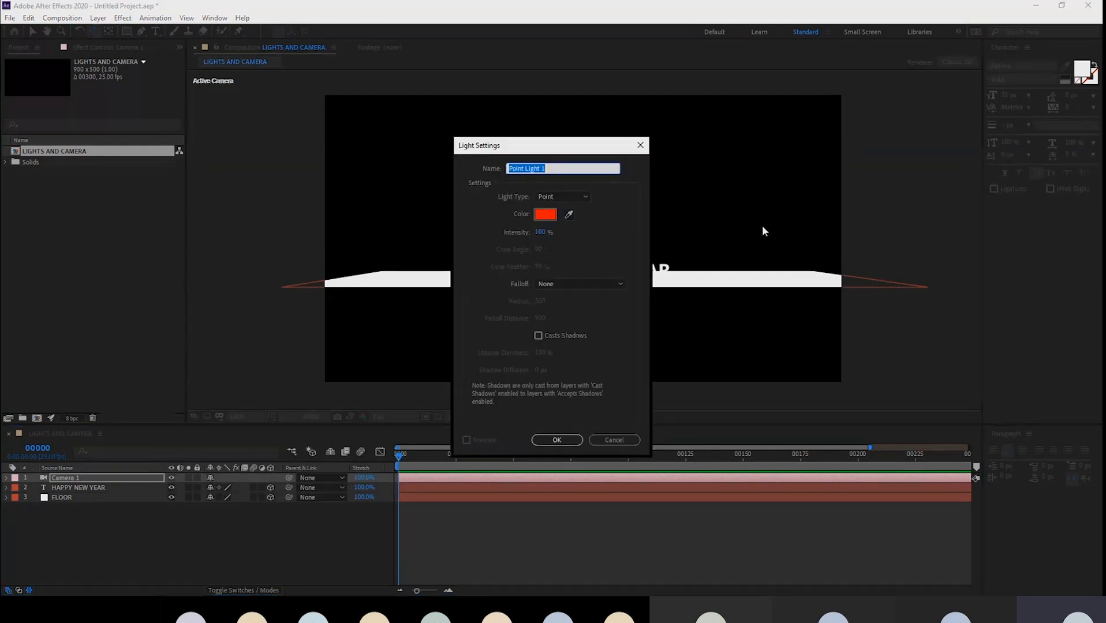
click(547, 213)
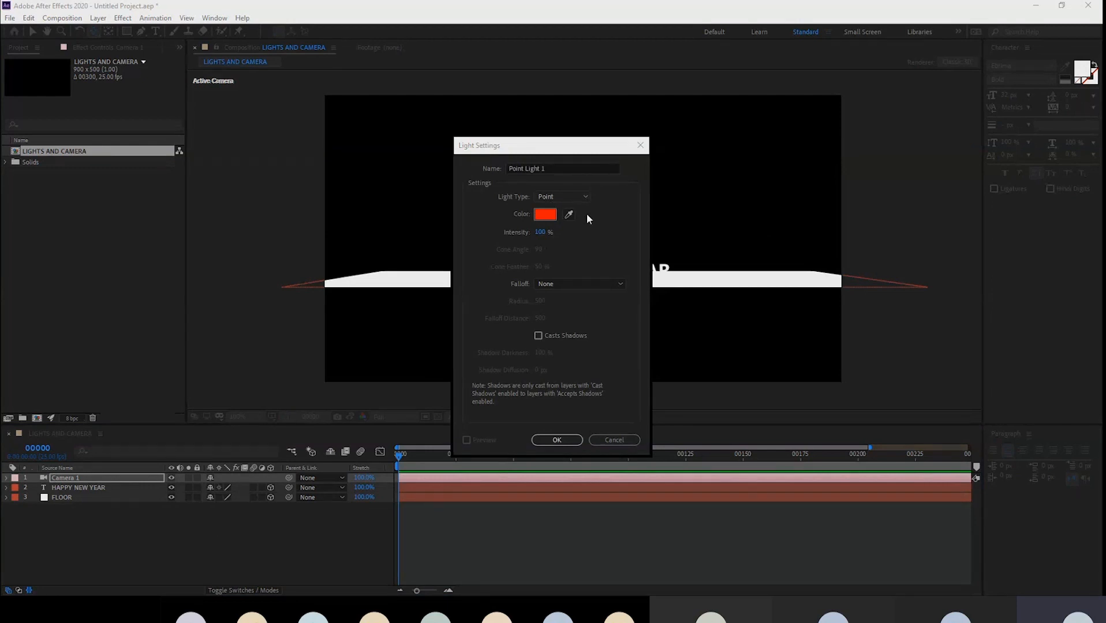
click(557, 209)
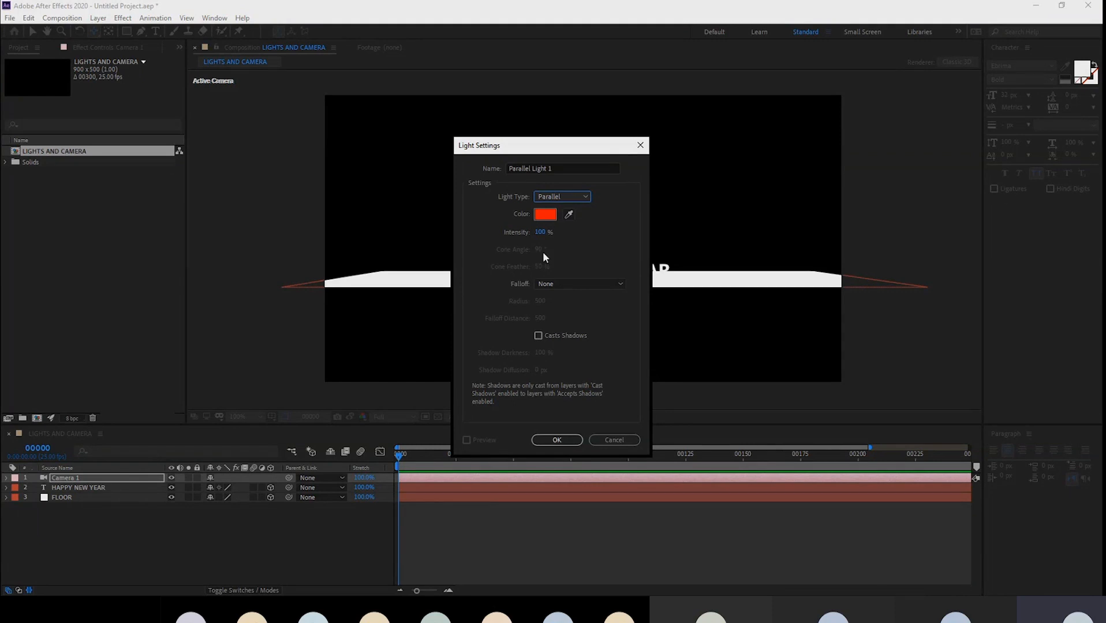
click(557, 440)
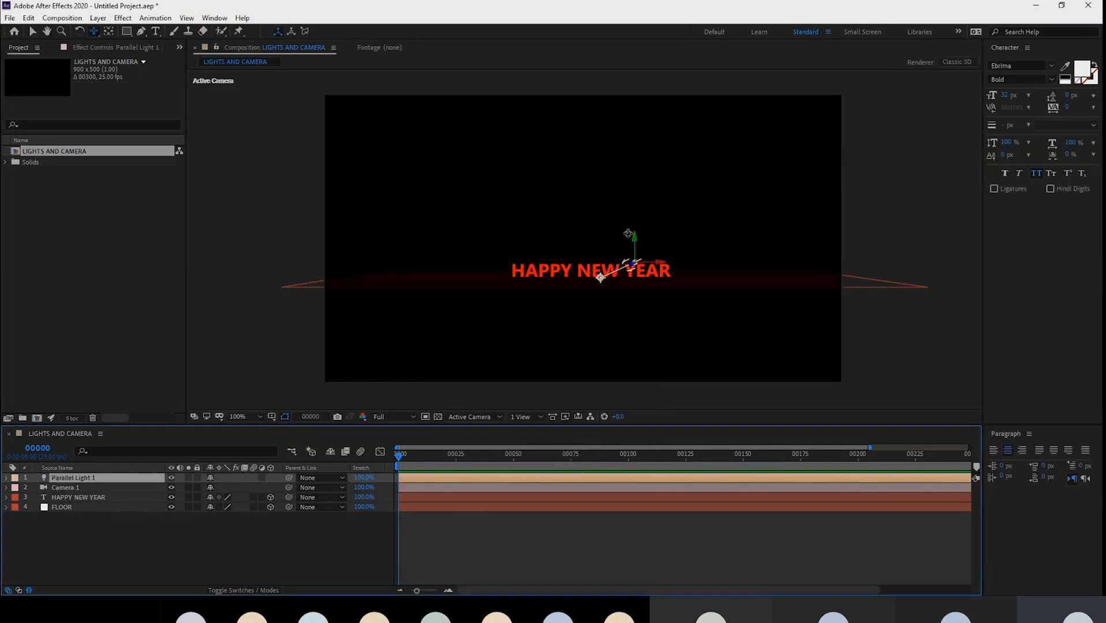
- Raise the Parallel light well above the HAPPY NEW YEAR text and place its point of interest below the floor
click(35, 32)
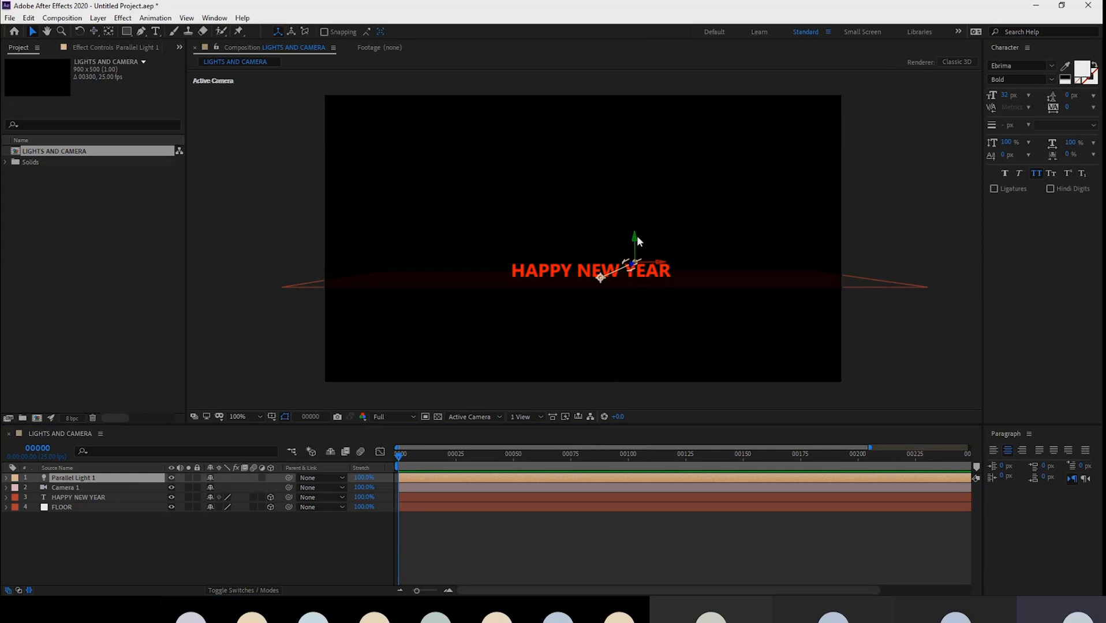
drag(637, 239, 635, 149)
drag(598, 206, 747, 321)
click(634, 178)
drag(599, 214, 612, 365)
click(633, 179)
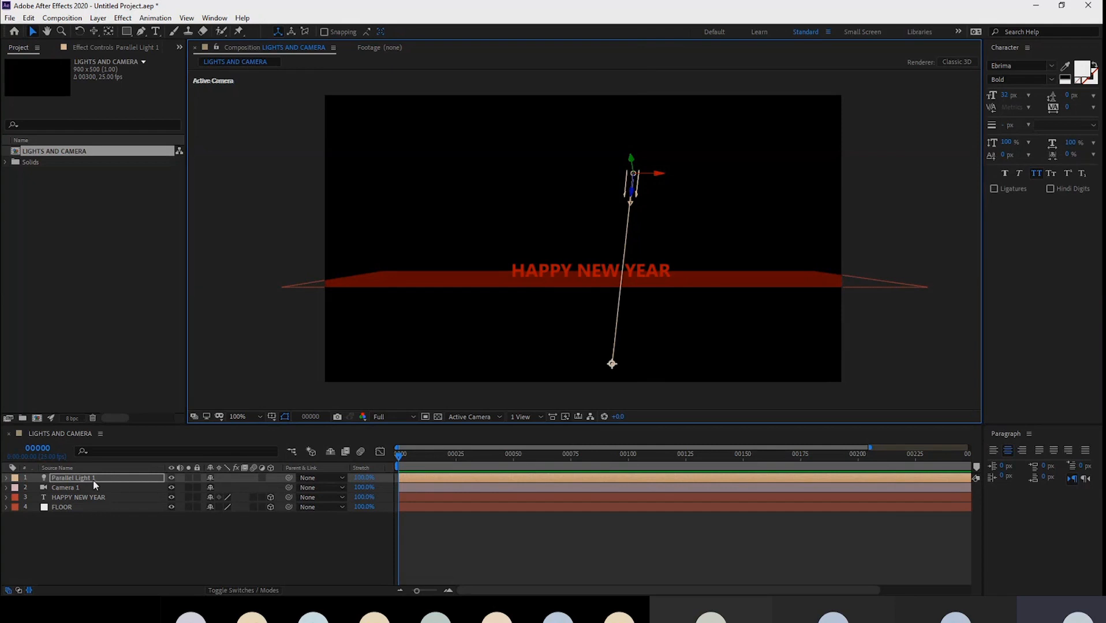
- Reveal and adjust the Parallel light's Position and bring its point of interest up near the text
click(133, 481)
key(p)
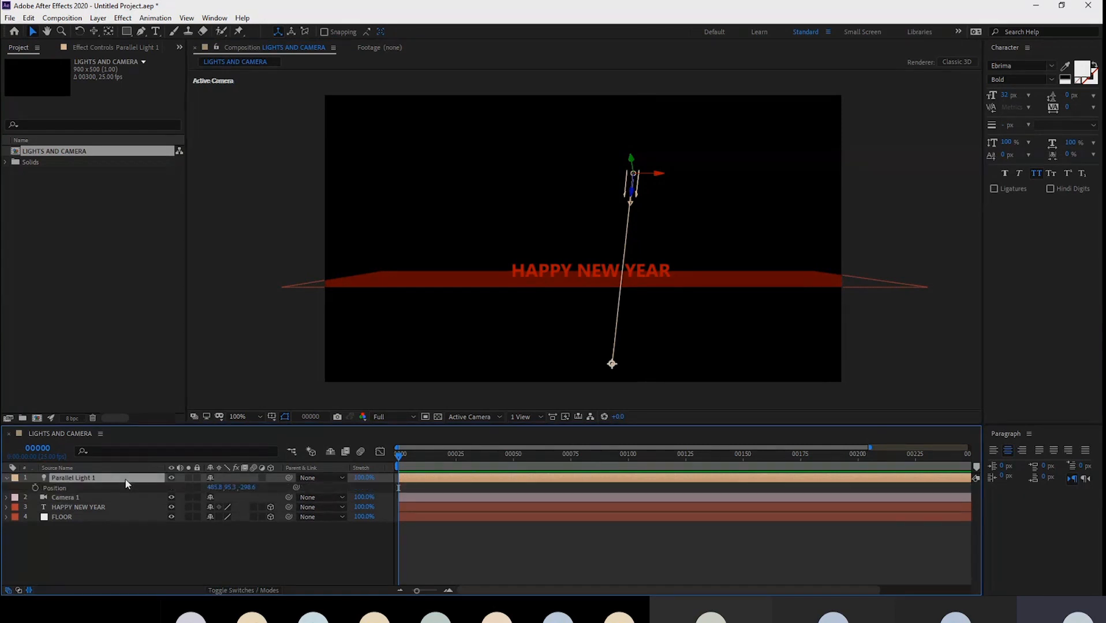
key(p)
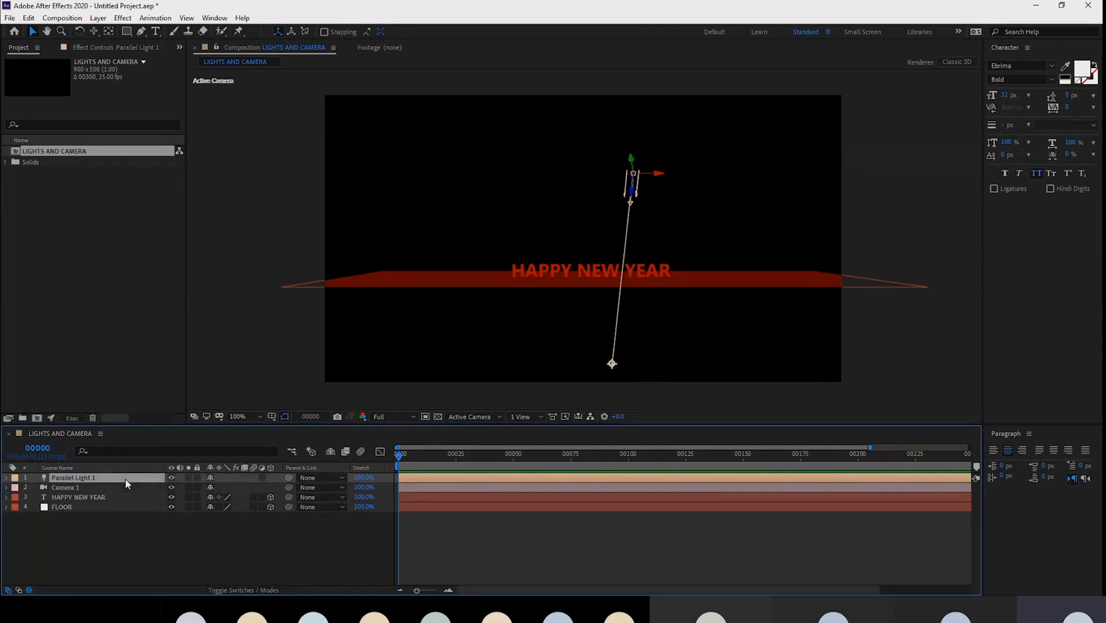
key(p)
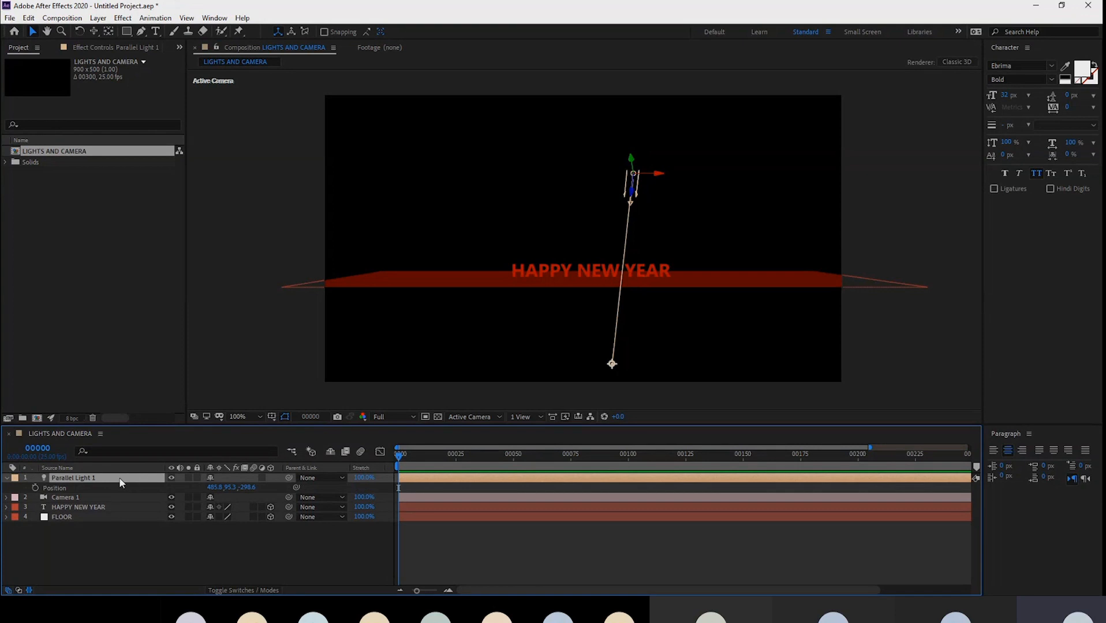
drag(230, 488, 312, 487)
drag(612, 364, 596, 293)
- Shift the Parallel light near the frame's upper edge to an X position of about 750, and delete the light
mouse_move(635, 248)
mouse_down()
mouse_move(630, 197)
mouse_move(635, 236)
mouse_move(632, 226)
mouse_up()
drag(233, 488, 117, 490)
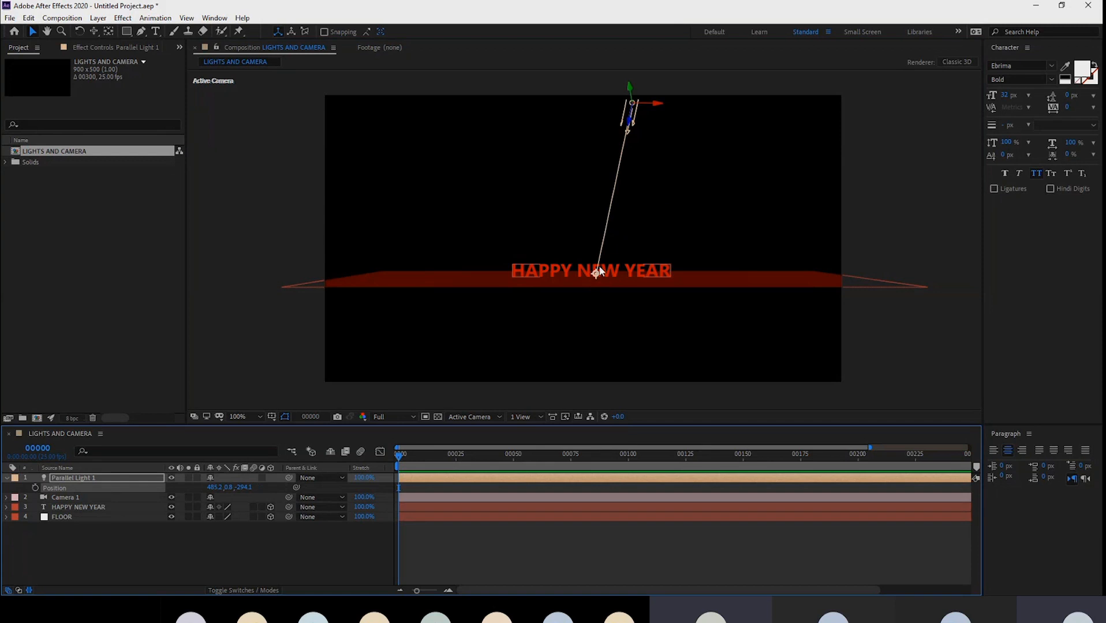
drag(217, 486, 139, 467)
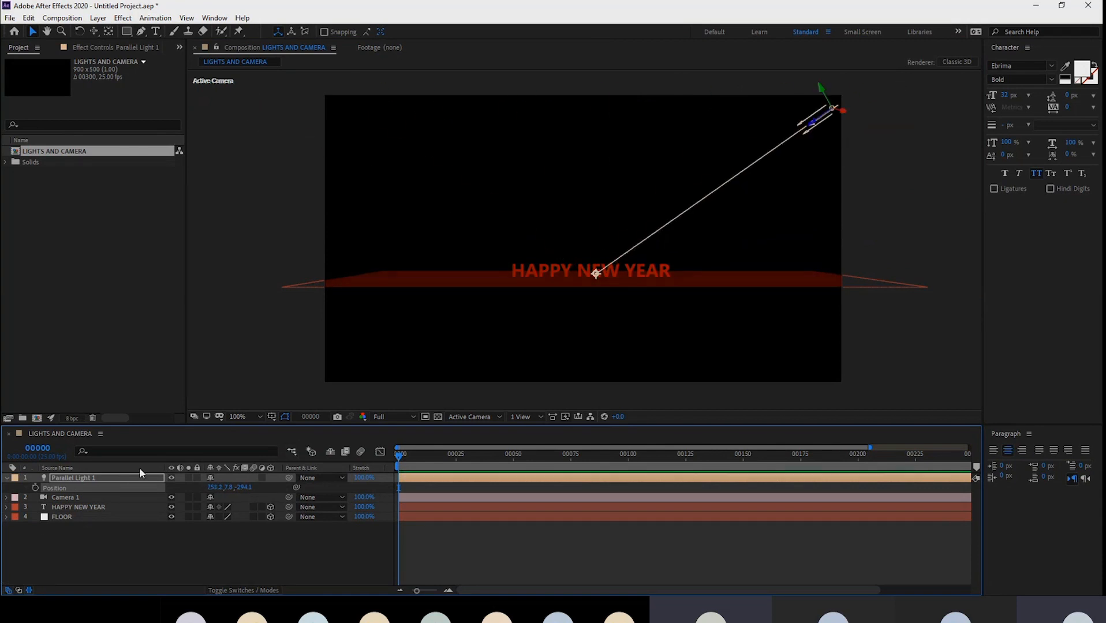
key(Delete)
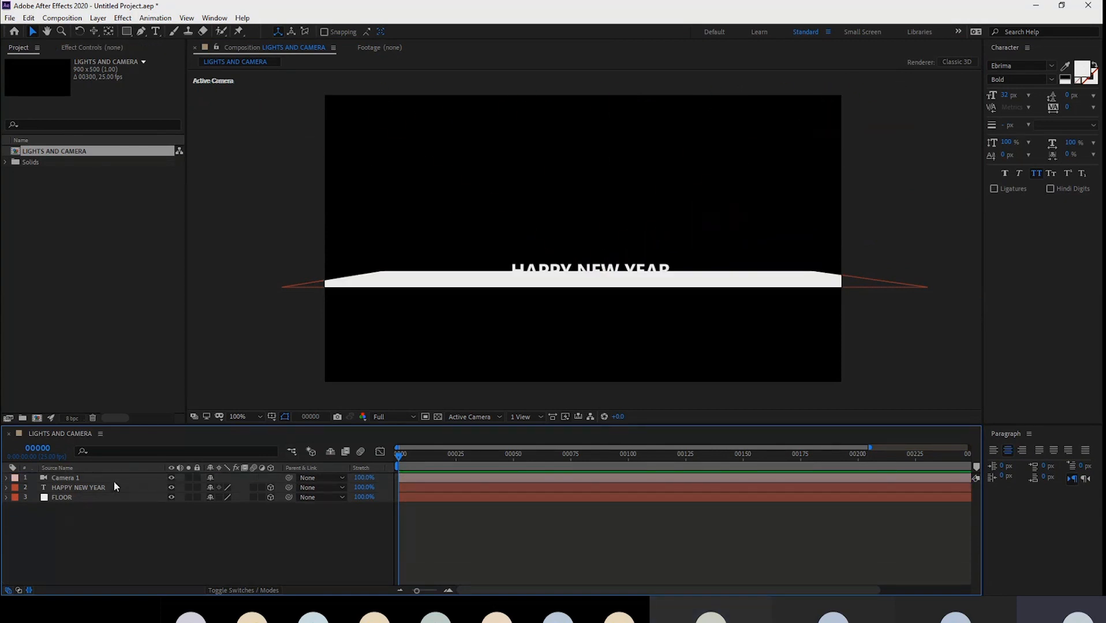
- Add a red Spot light with 100% intensity, a 90° cone angle and 50% cone feather
right_click(159, 536)
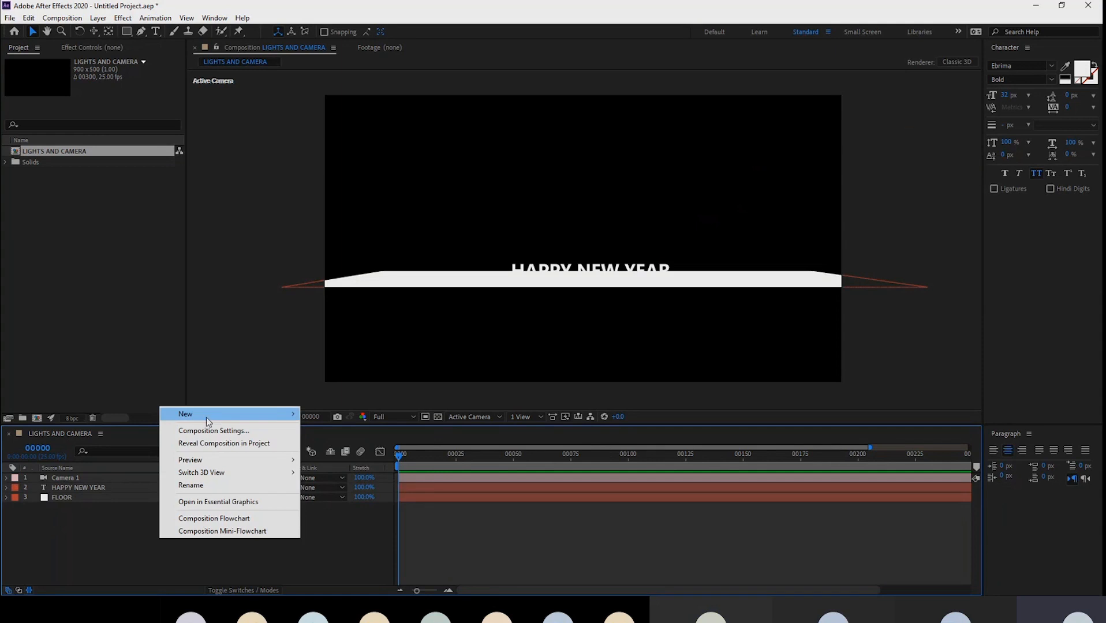
mouse_move(205, 417)
click(330, 456)
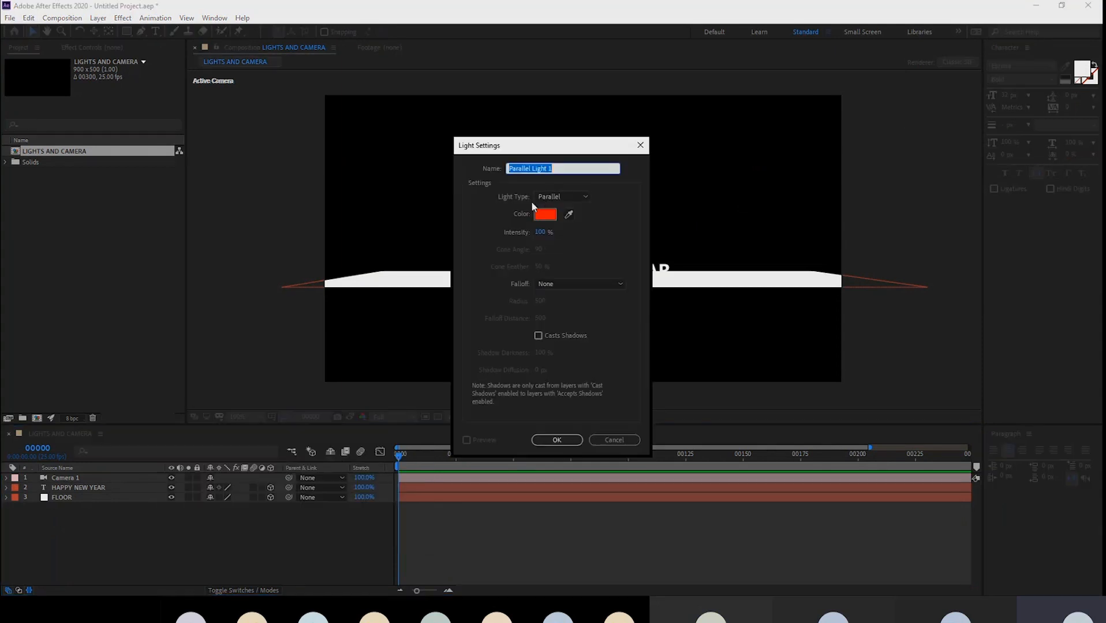
click(546, 197)
click(567, 219)
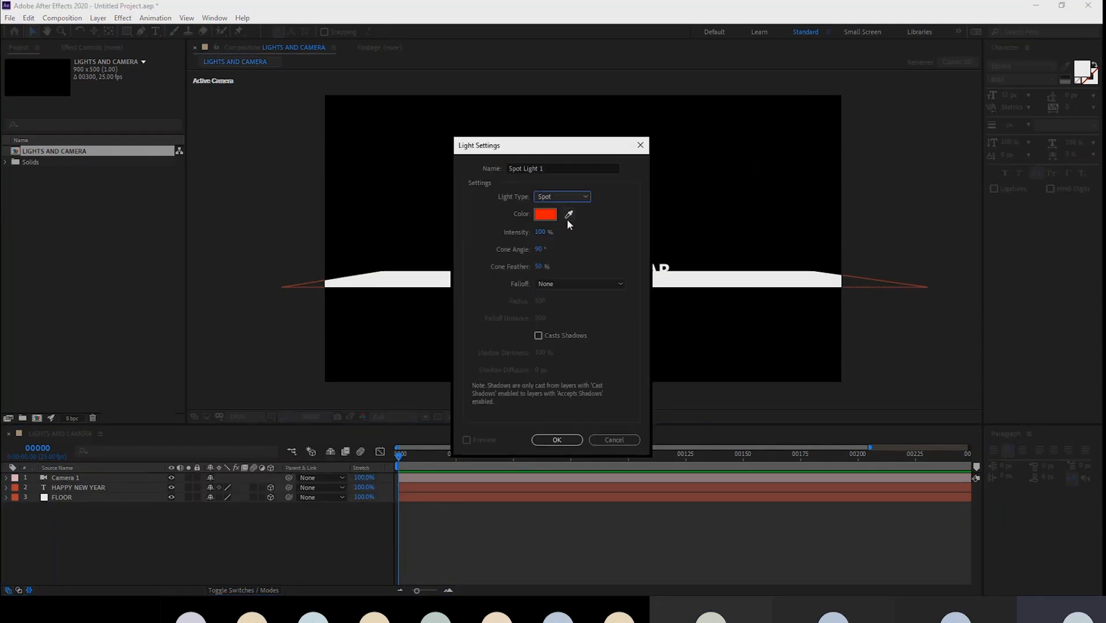
click(555, 440)
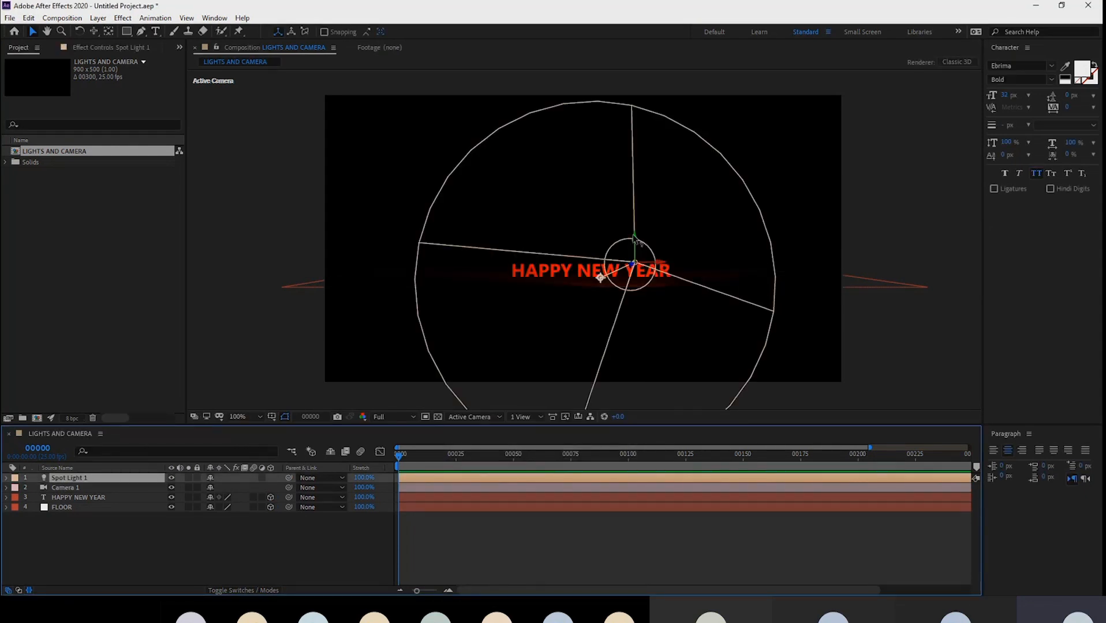
- Raise the Spot light to the frame's upper edge with its point of interest on the text, and delete the light
drag(636, 241, 635, 89)
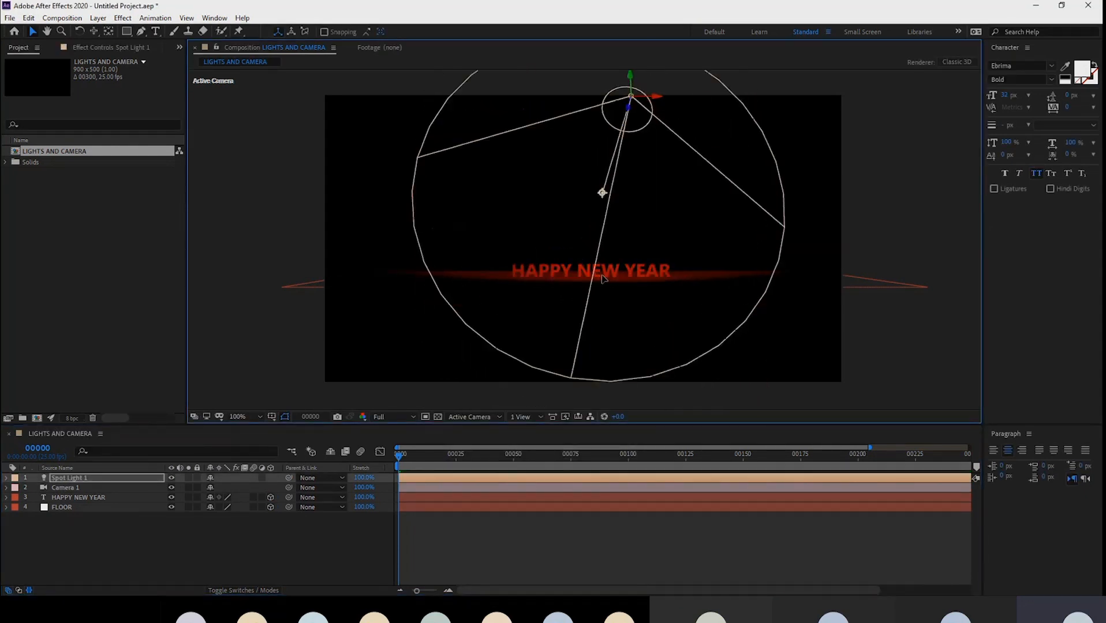
mouse_move(602, 278)
mouse_down()
mouse_move(618, 410)
mouse_move(580, 407)
mouse_move(603, 279)
mouse_up()
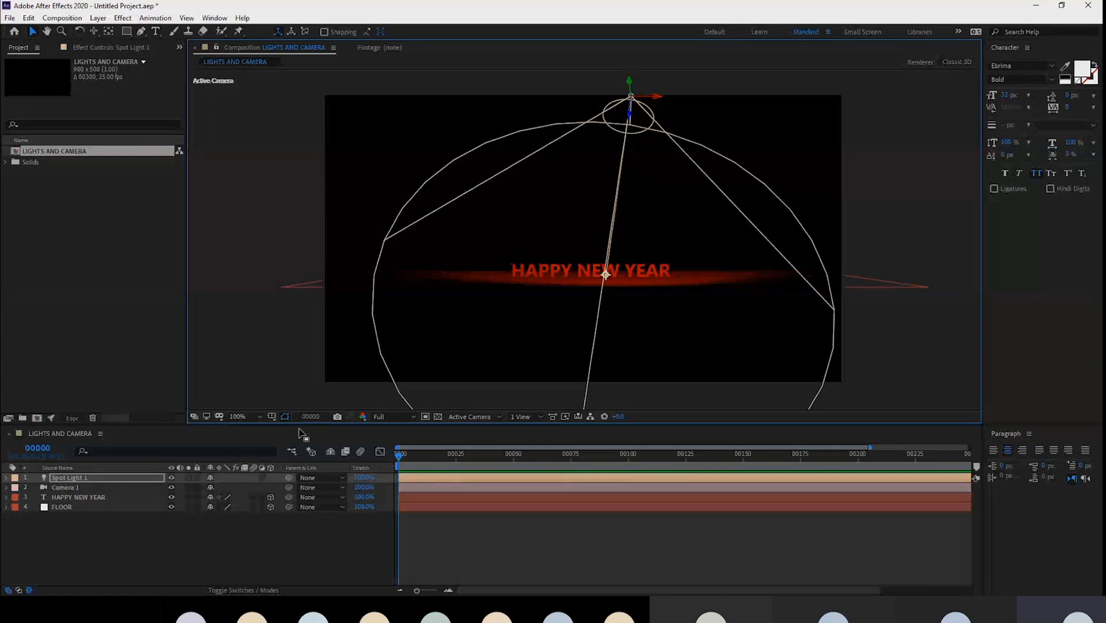
click(104, 479)
key(Delete)
- Add a red Point light with 100% intensity and no falloff to the composition
right_click(80, 551)
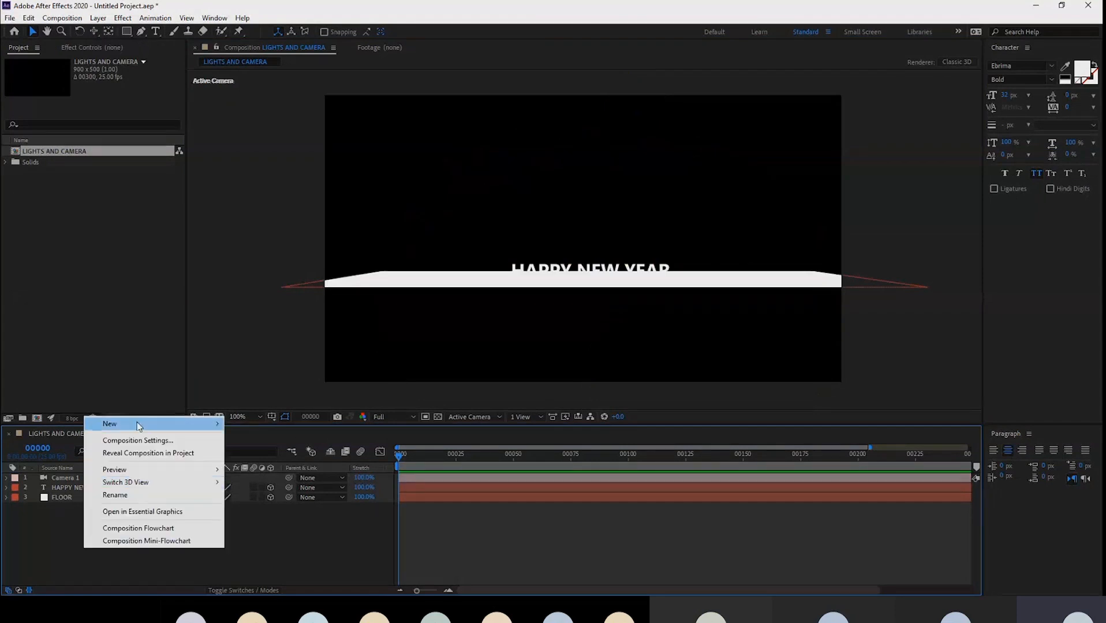
mouse_move(138, 426)
click(274, 466)
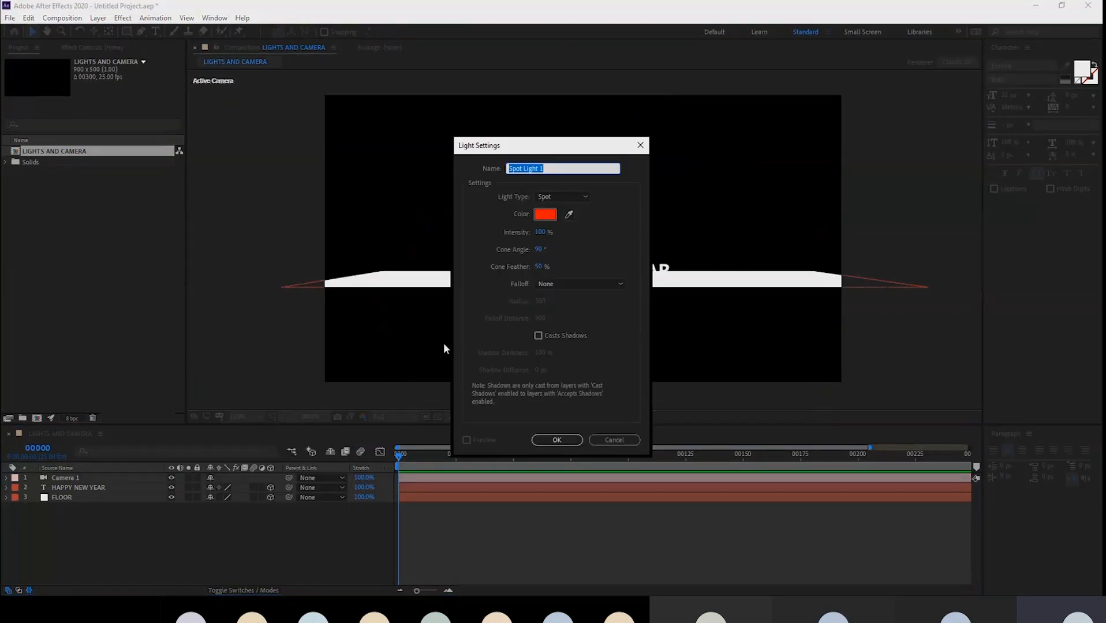
click(552, 194)
click(542, 234)
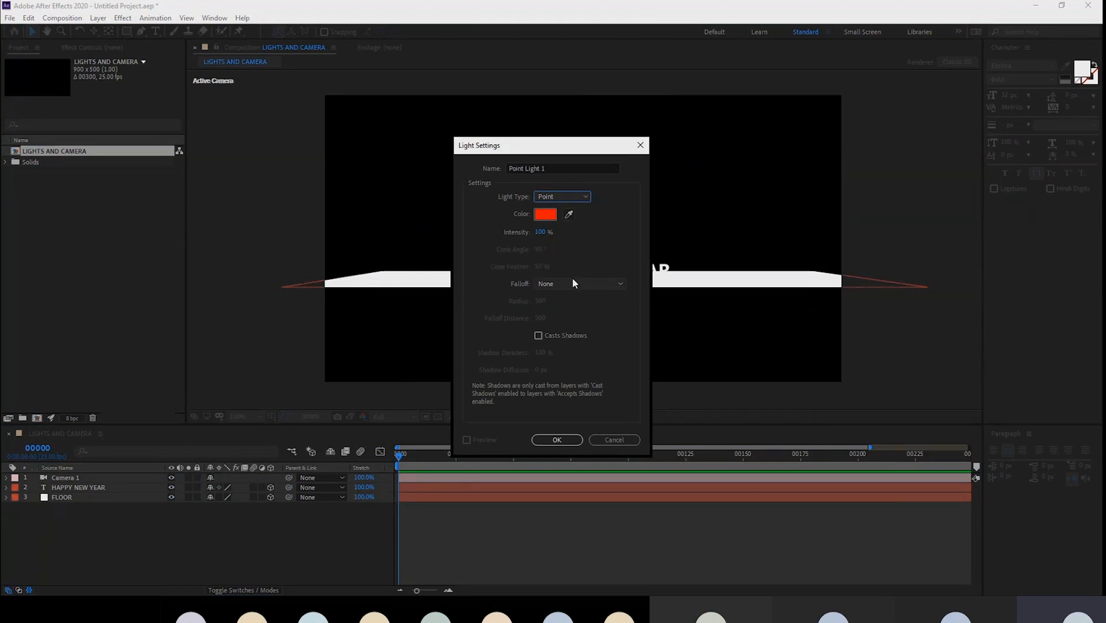
click(557, 440)
- Select the HAPPY NEW YEAR text and view the lit scene from Custom View 1 at 200%
scroll(661, 238, up, 1)
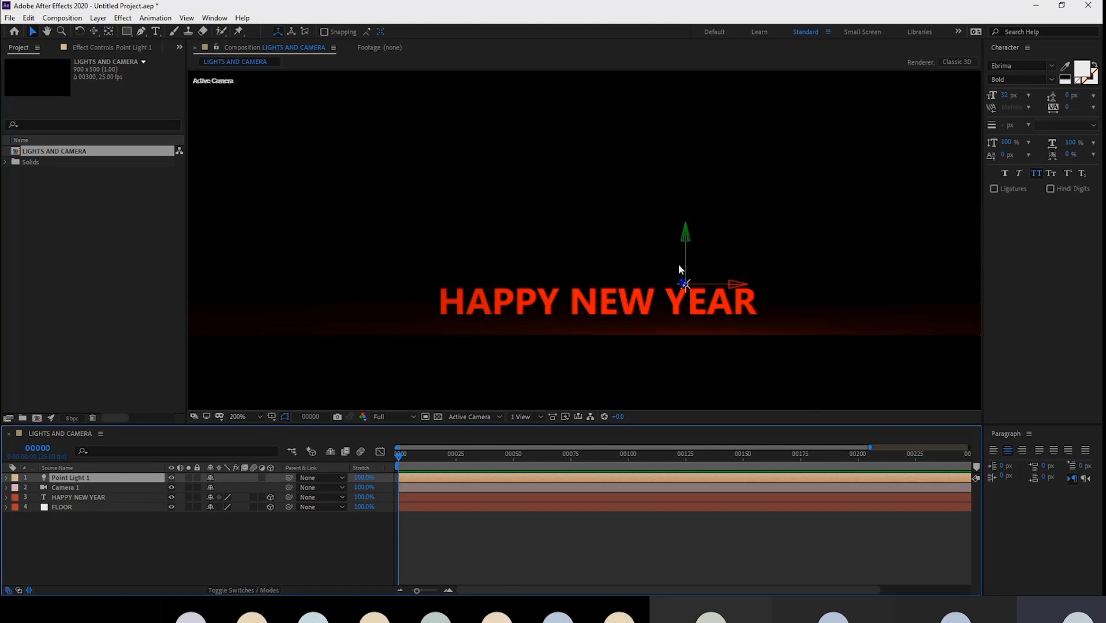
click(747, 289)
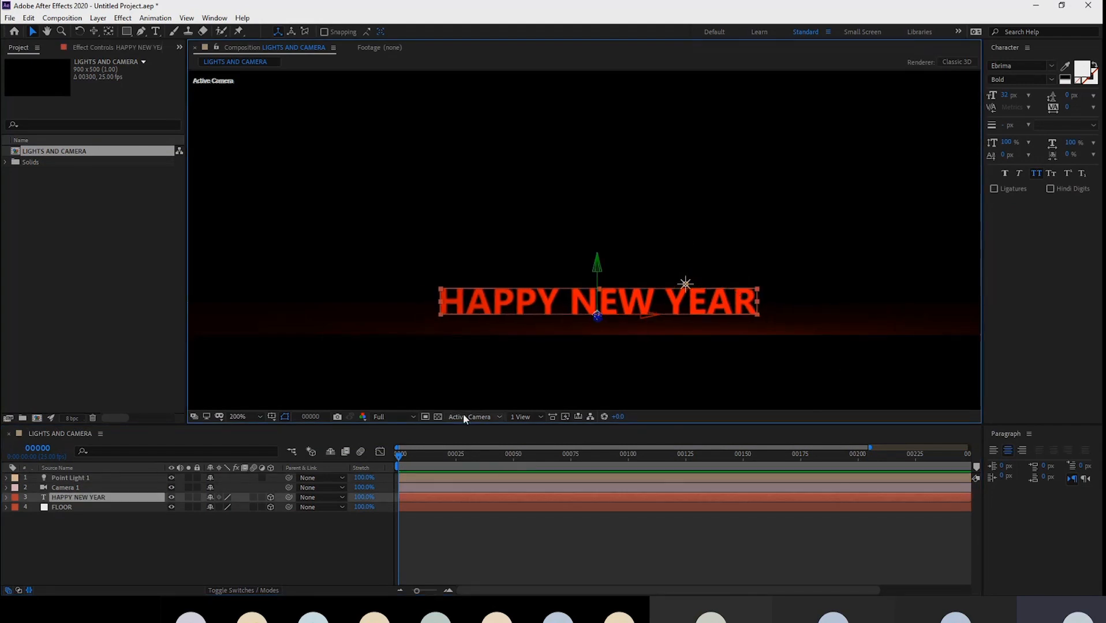
key(F11)
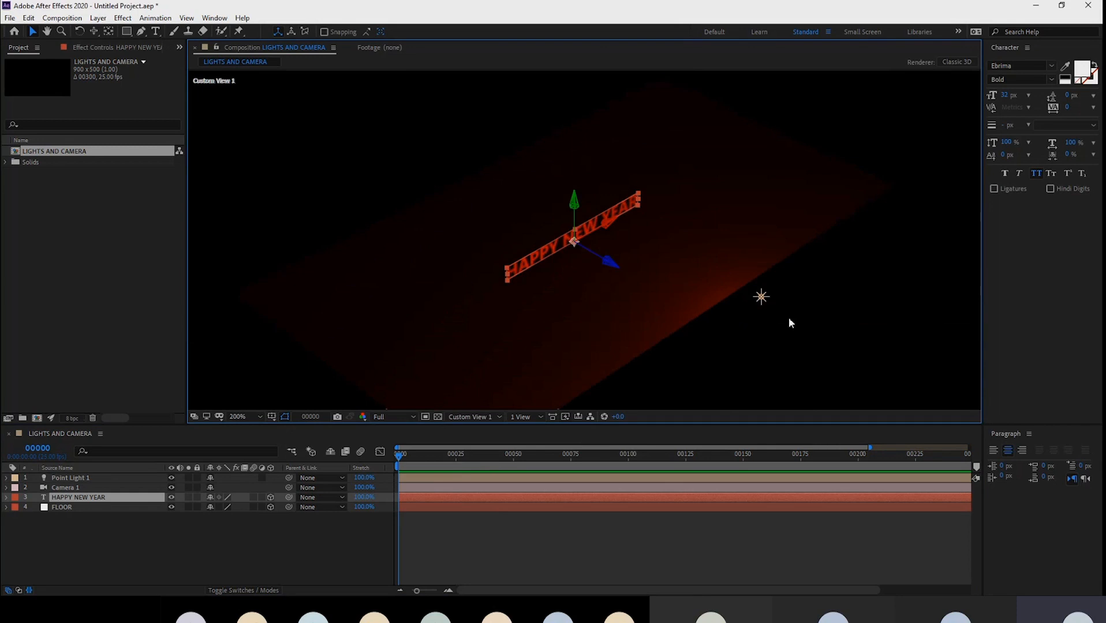
- Move the Point light across the floor so it sits close to the HAPPY NEW YEAR text
click(761, 297)
drag(728, 279, 419, 202)
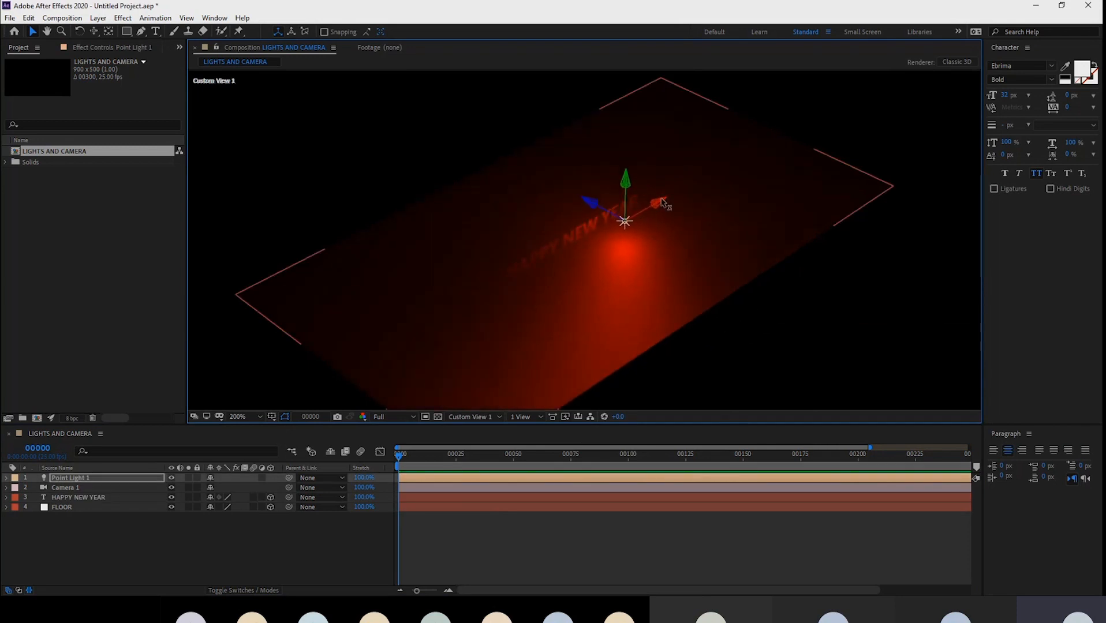
drag(636, 227, 557, 217)
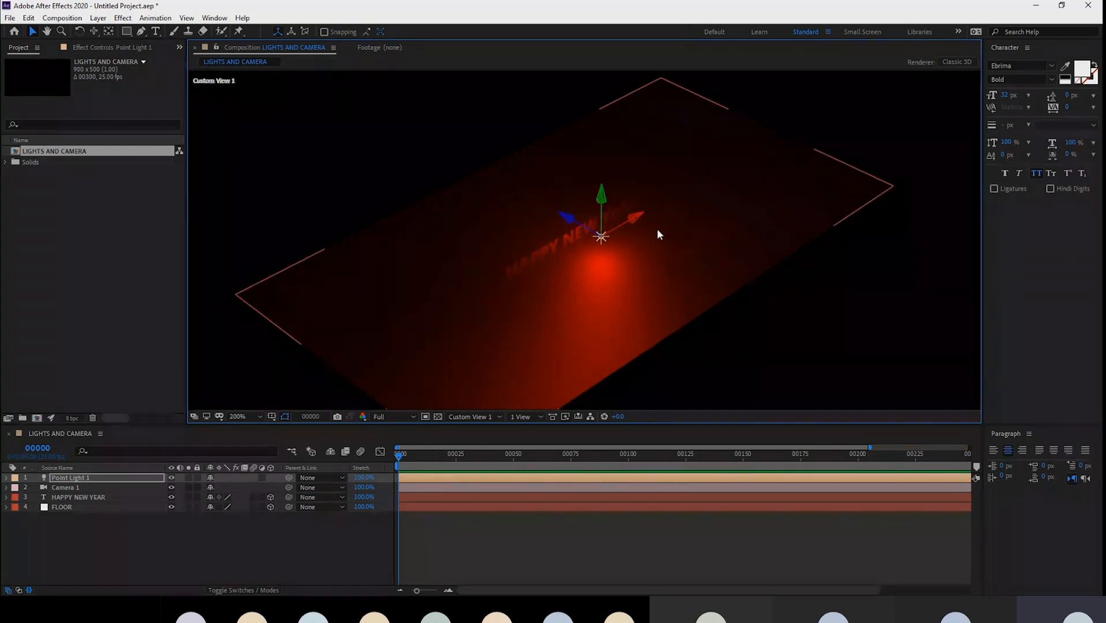
- Reveal the Point light's Position property and adjust it to 383.3, 204.5, -60.0
key(p)
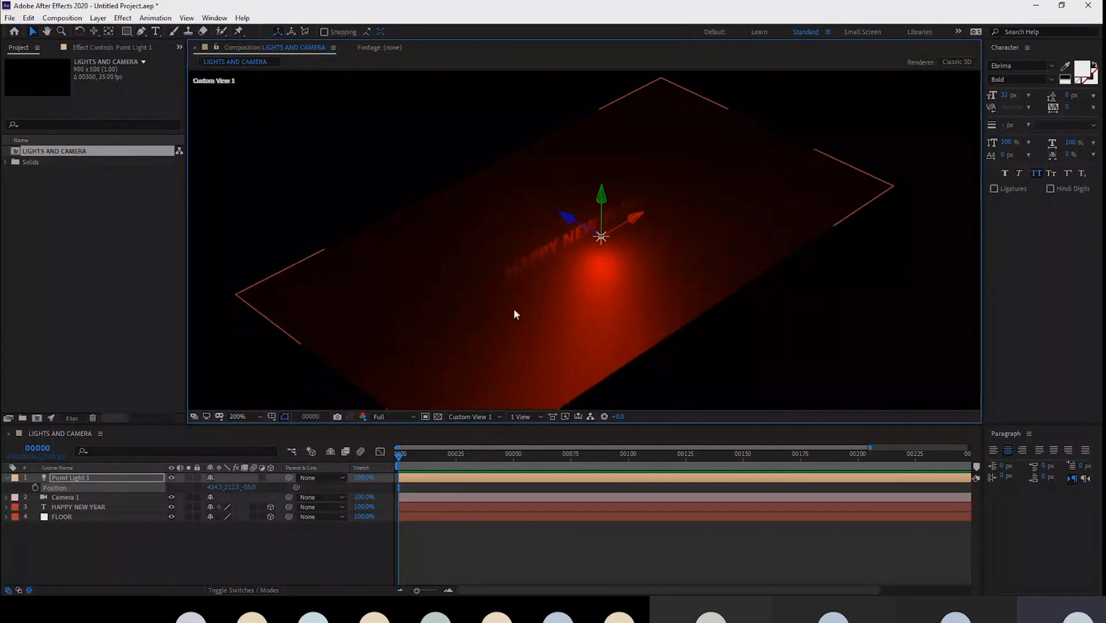
drag(214, 488, 251, 535)
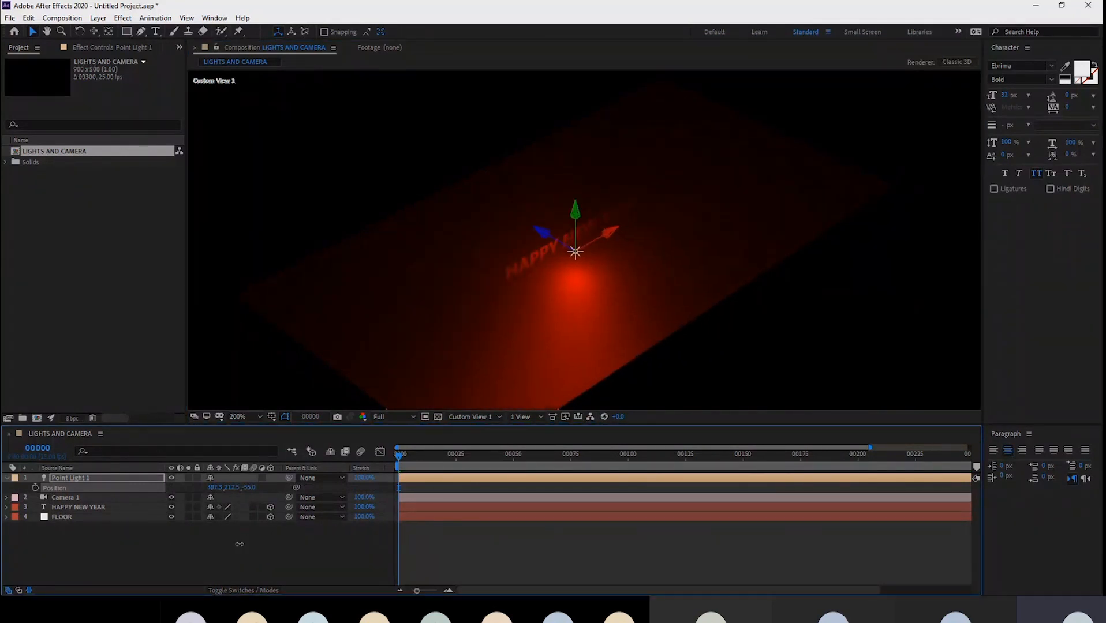
mouse_move(231, 492)
mouse_down()
mouse_move(215, 497)
mouse_move(297, 489)
mouse_move(247, 497)
mouse_up()
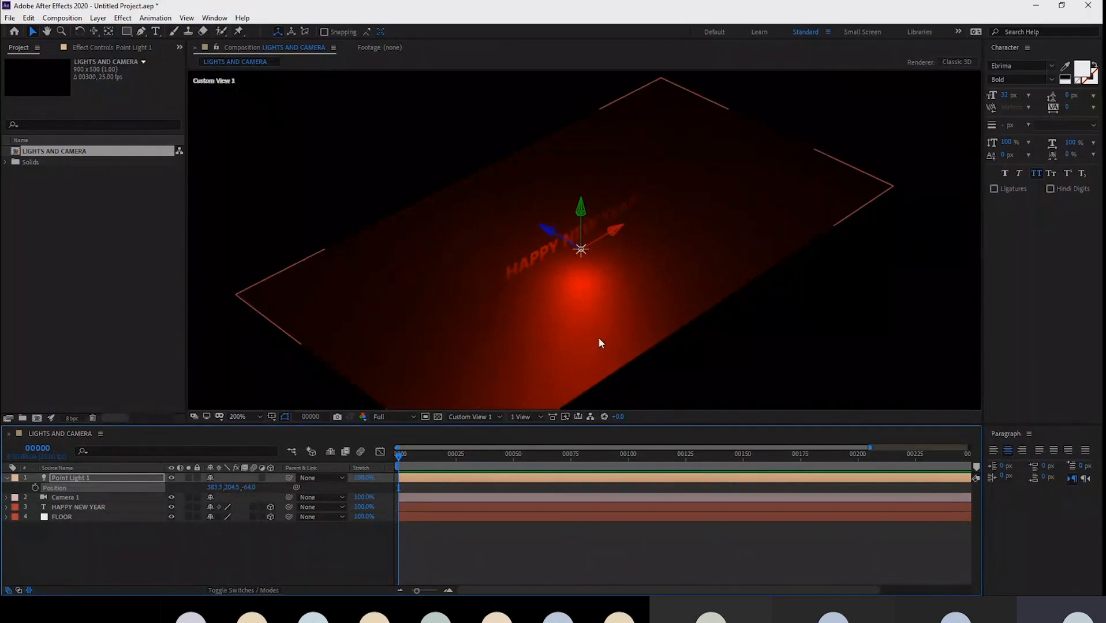
drag(261, 489, 304, 546)
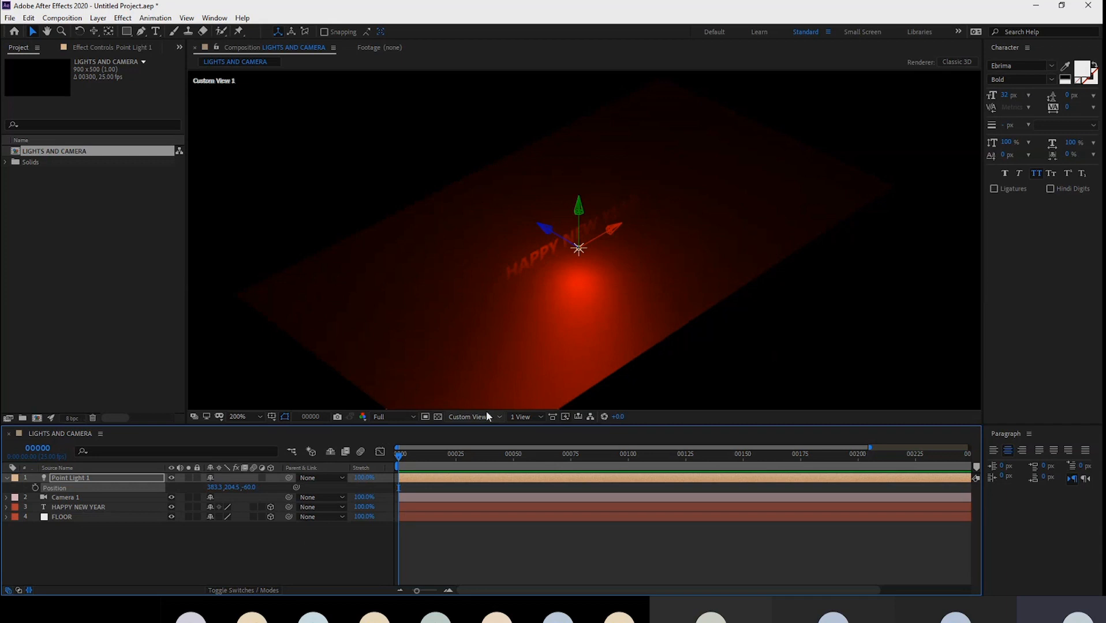
- Switch to the Active Camera view, select the floor and examine how it is lit around the text
click(477, 437)
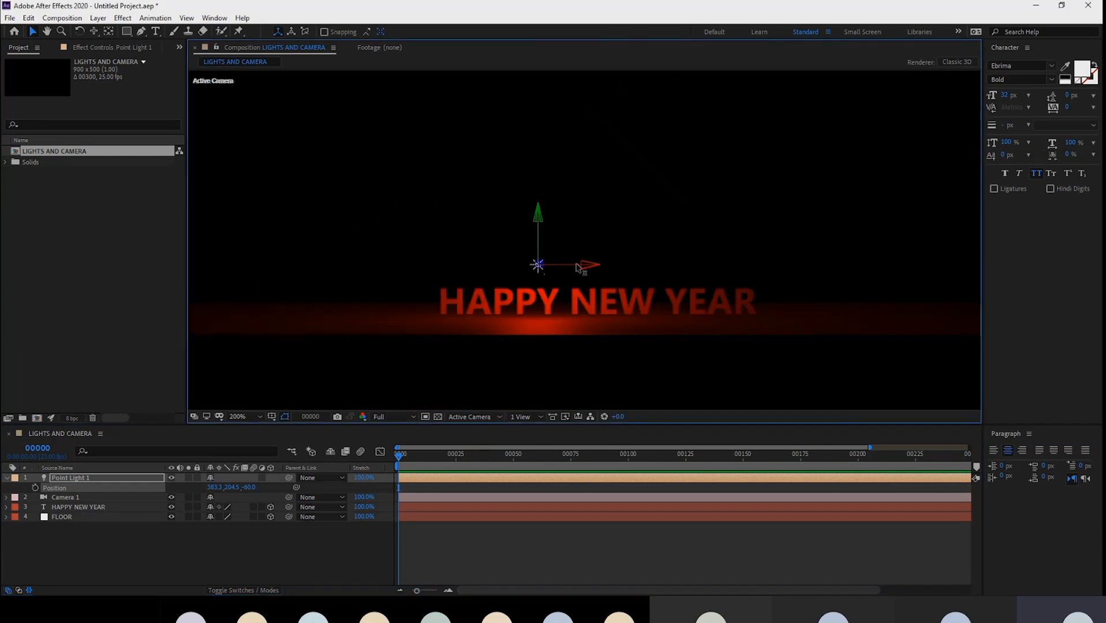
scroll(688, 187, down, 1)
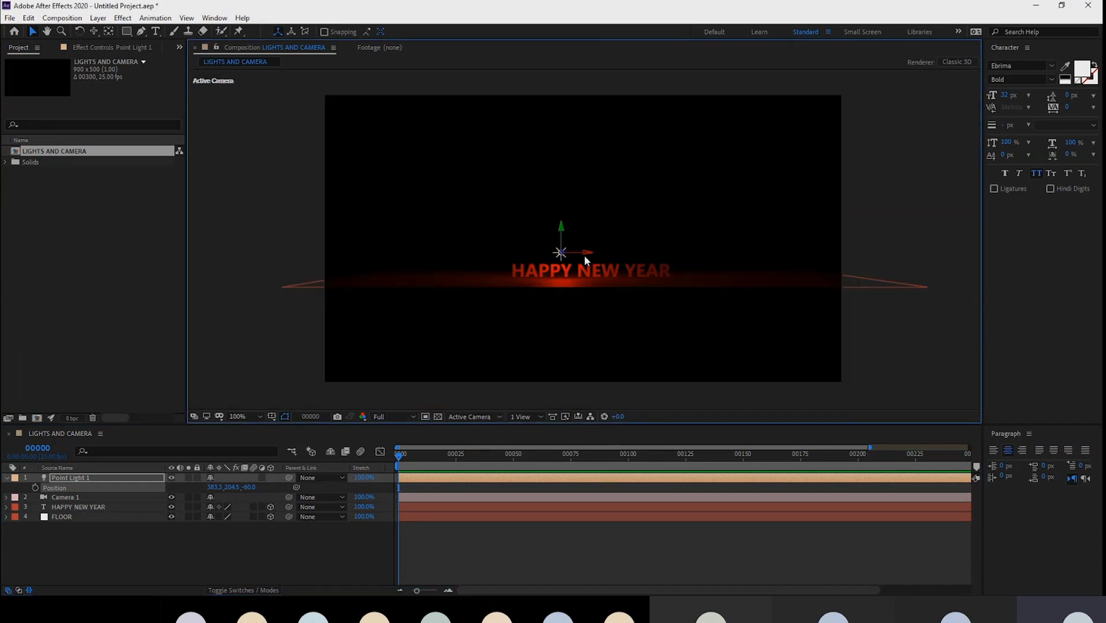
click(528, 288)
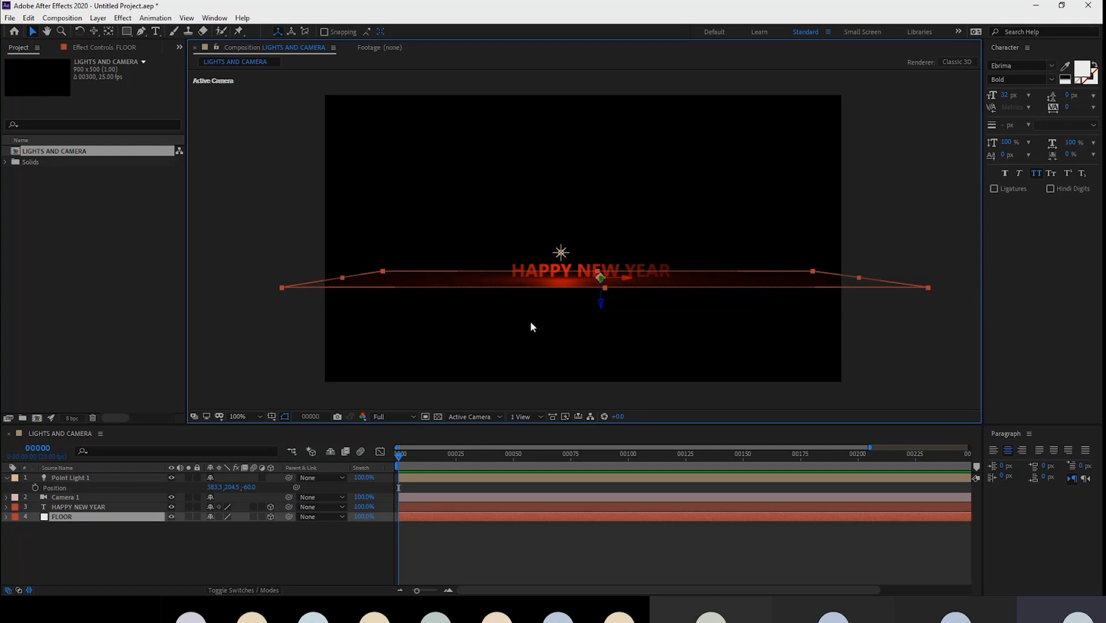
scroll(554, 329, up, 2)
scroll(652, 321, down, 2)
drag(588, 307, 598, 267)
scroll(597, 265, up, 4)
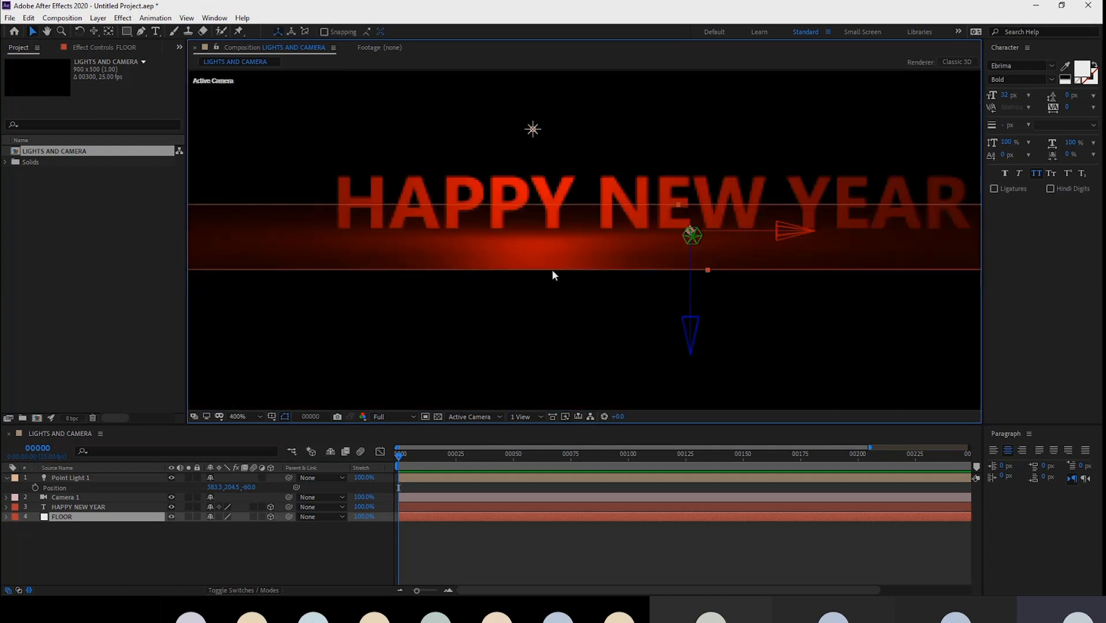
scroll(512, 258, down, 2)
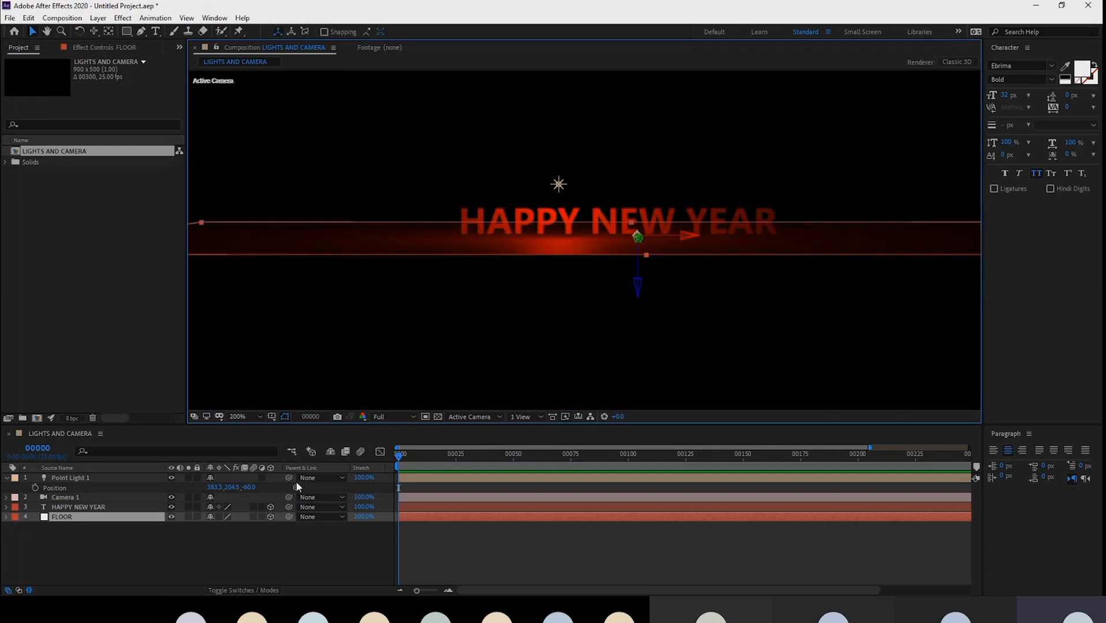
- Show the Effects & Presets panel, search for "motion" and apply the Motion Tile effect to the FLOOR layer
click(69, 517)
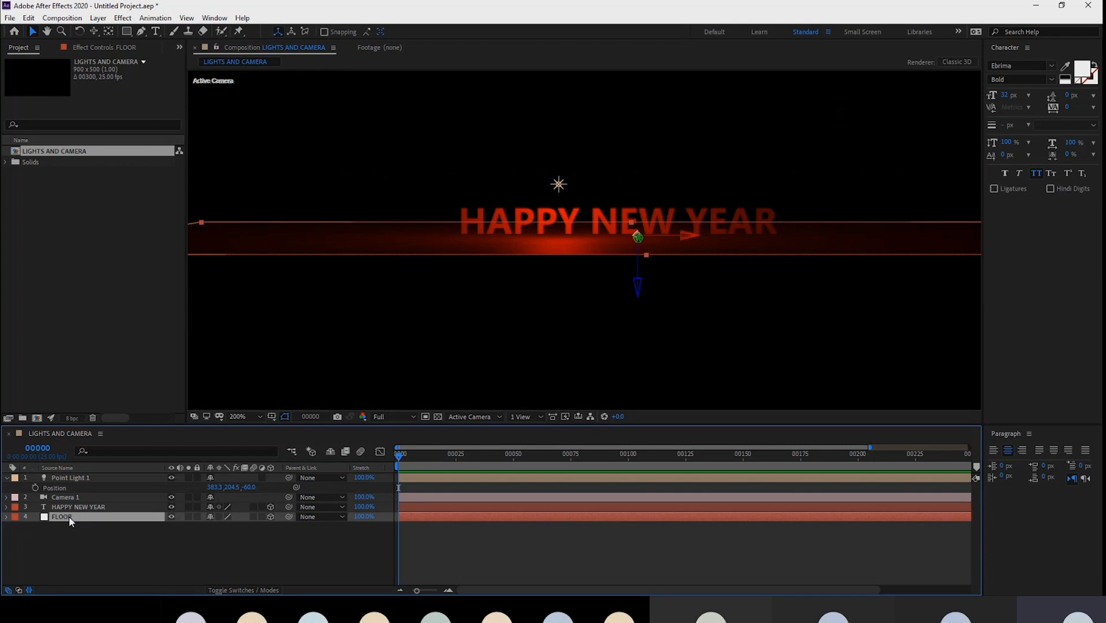
click(214, 18)
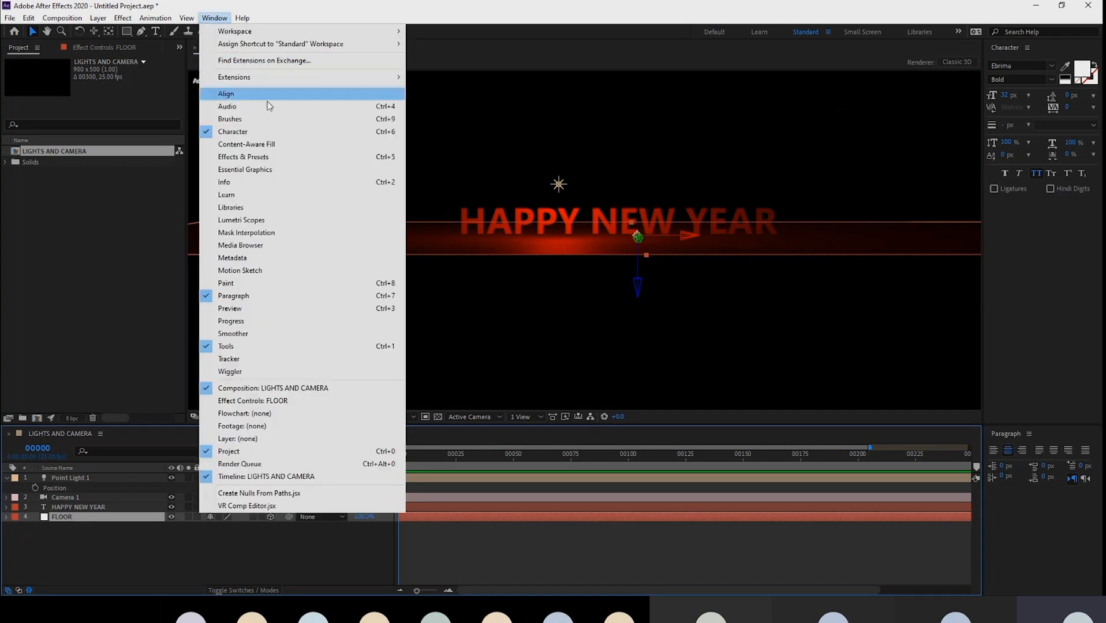
click(260, 157)
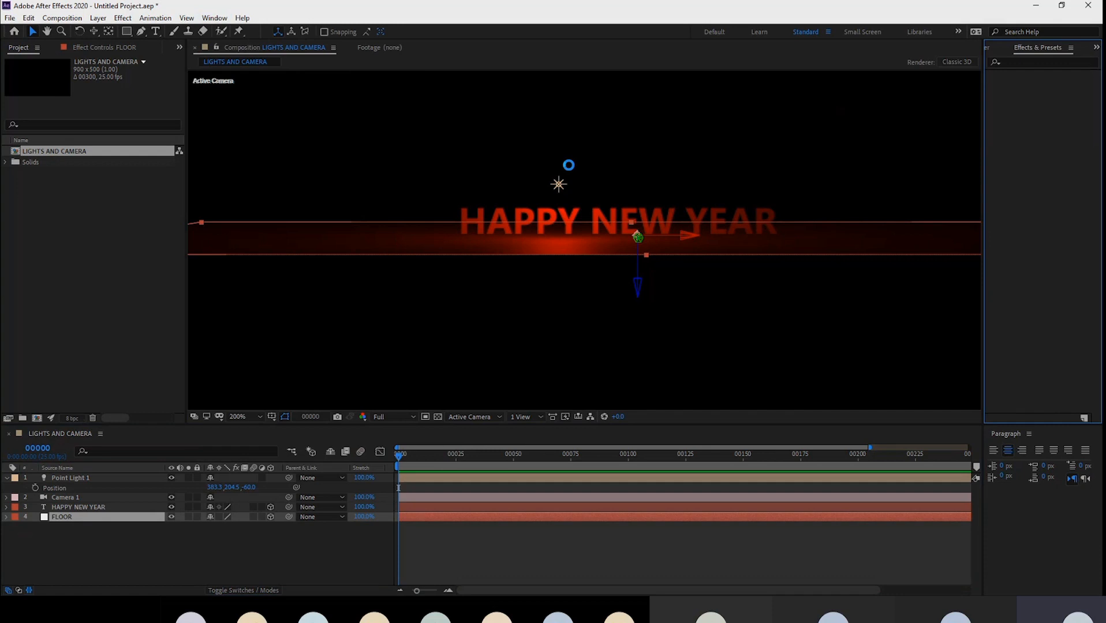
click(1037, 62)
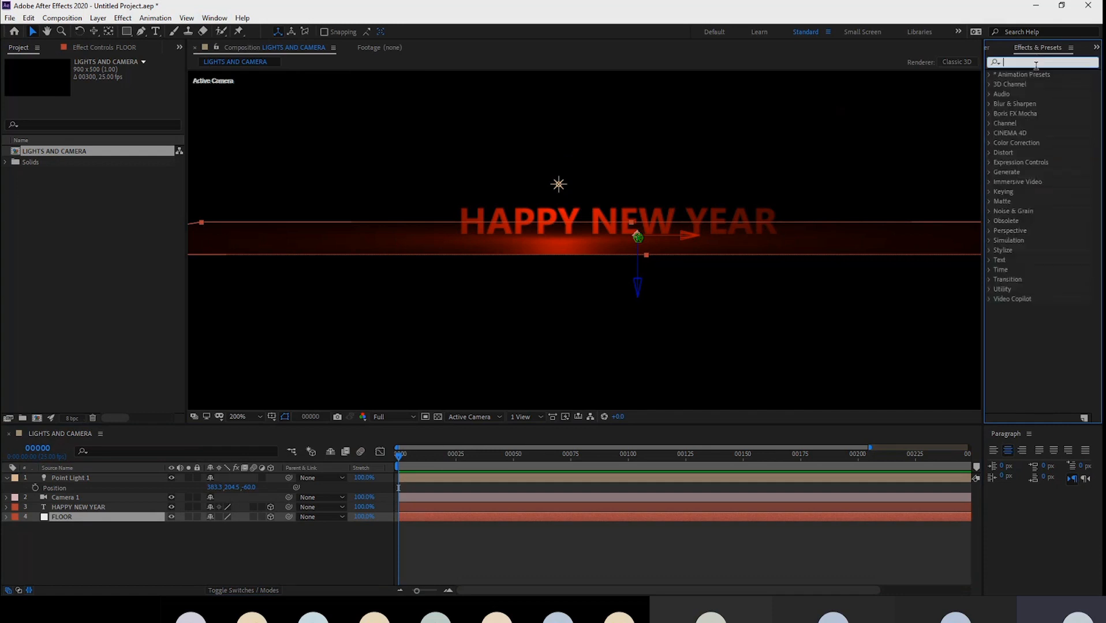
text(motion)
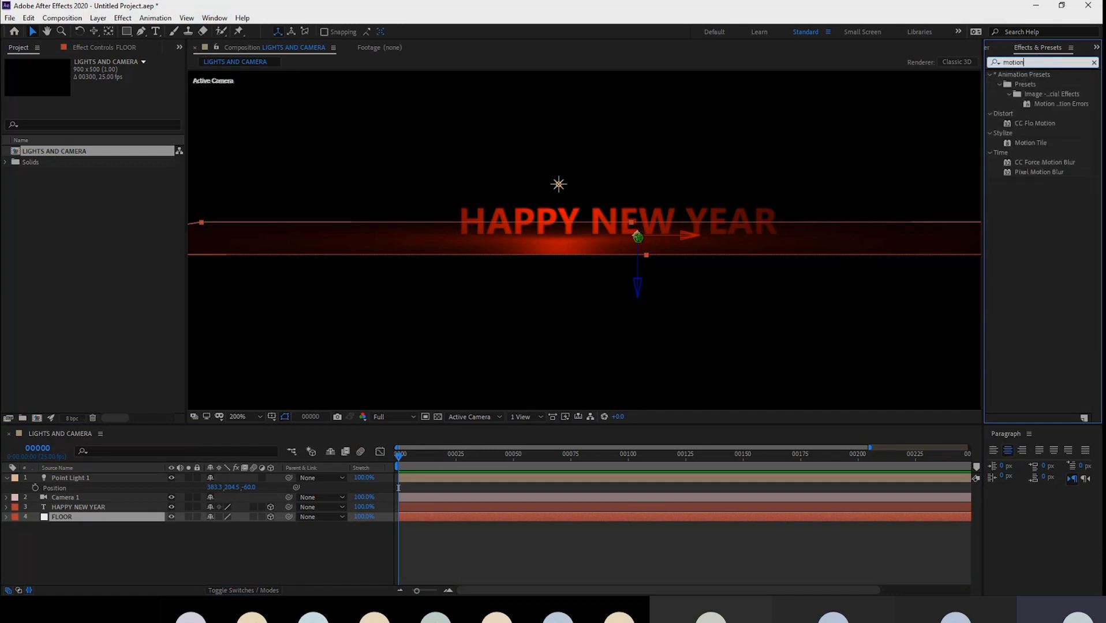
click(1024, 188)
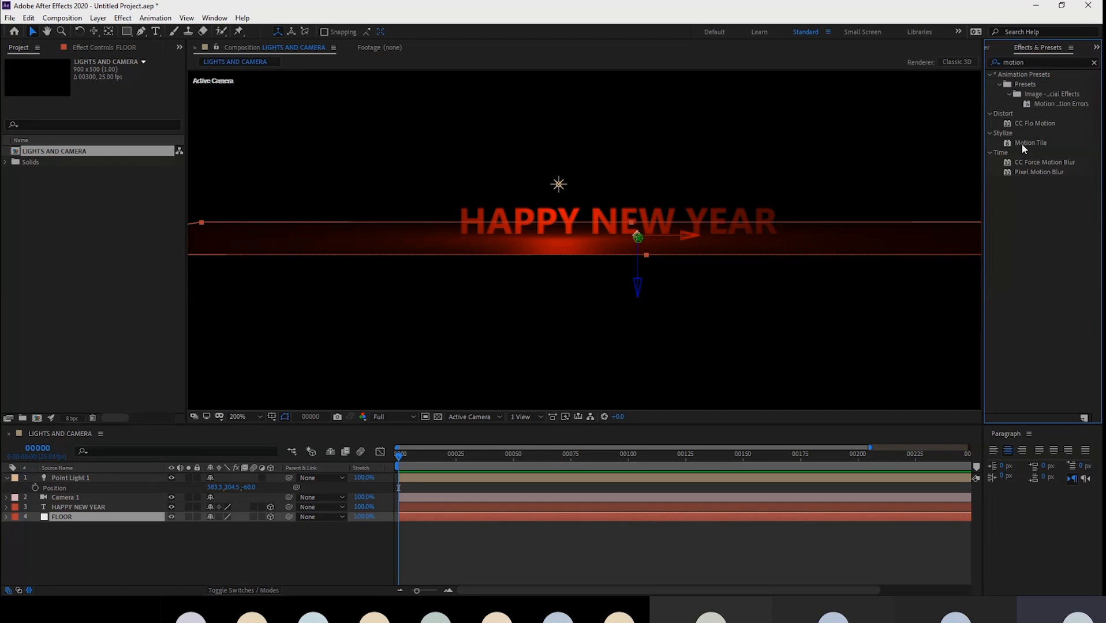
drag(1021, 143, 64, 517)
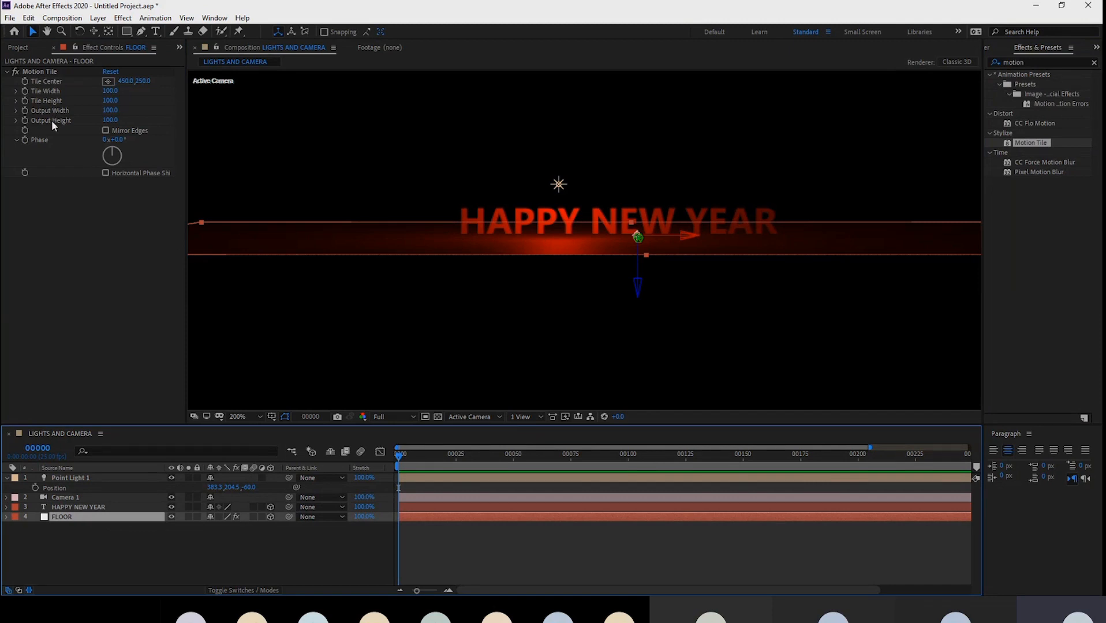
- Set the floor's Motion Tile Output Height to 390 and track the camera so the scene sits slightly higher in the frame
key(comma)
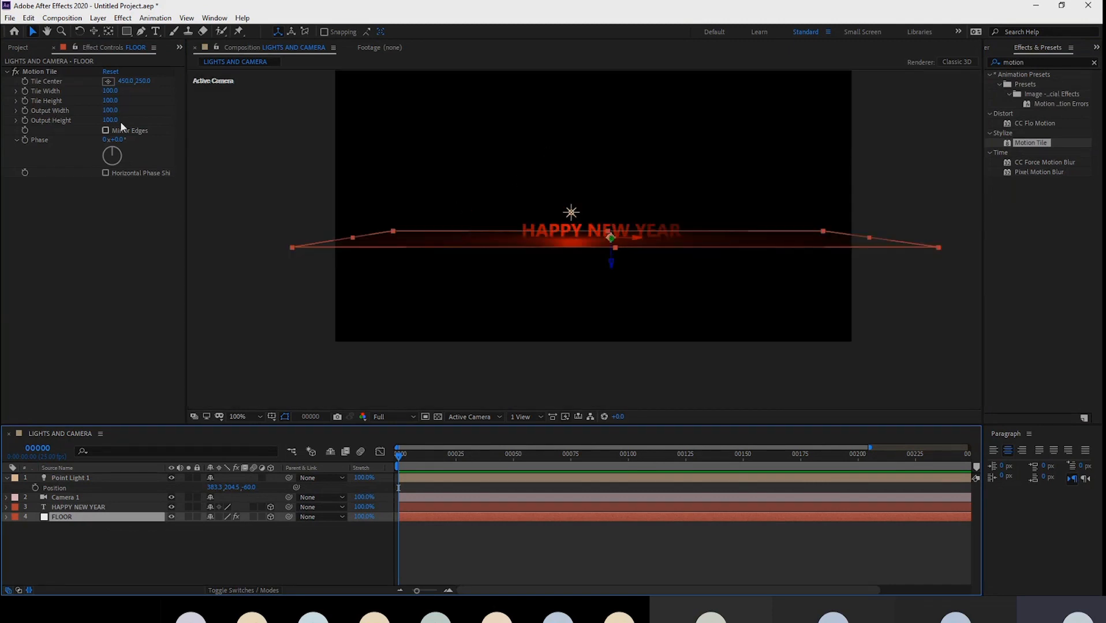
drag(109, 120, 151, 132)
scroll(750, 197, down, 1)
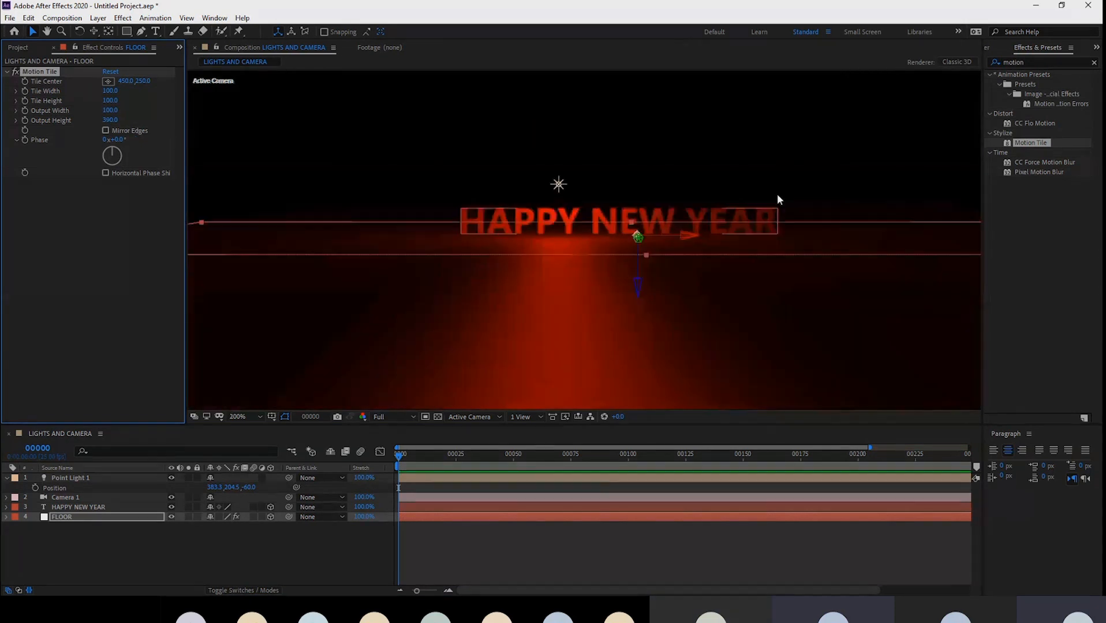
scroll(519, 142, down, 1)
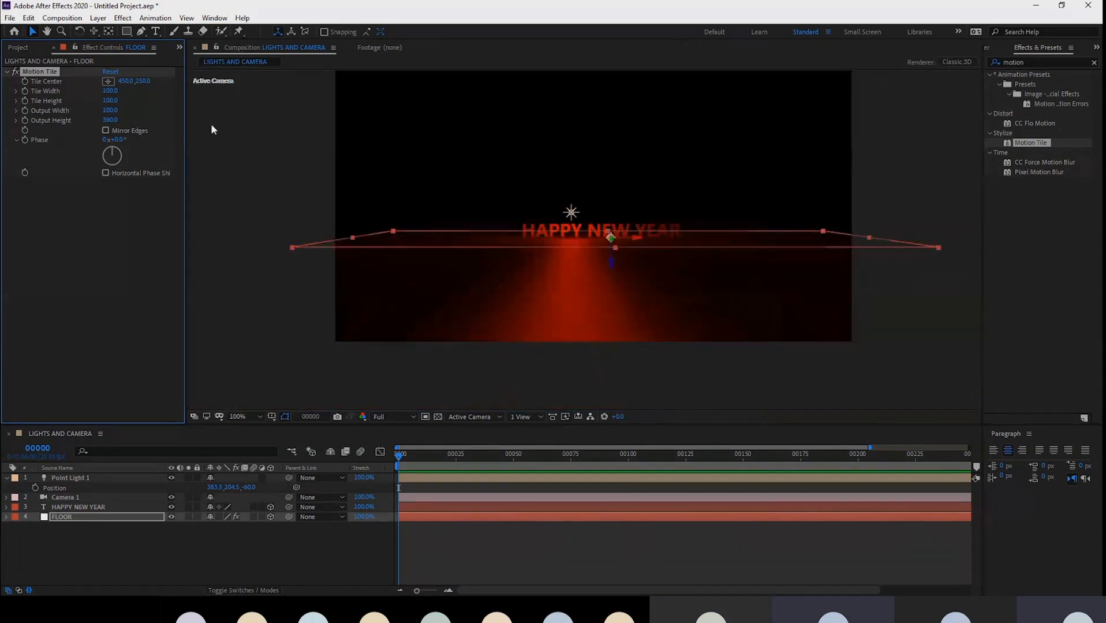
click(94, 31)
mouse_move(758, 198)
mouse_down()
mouse_move(773, 182)
mouse_move(750, 187)
mouse_up()
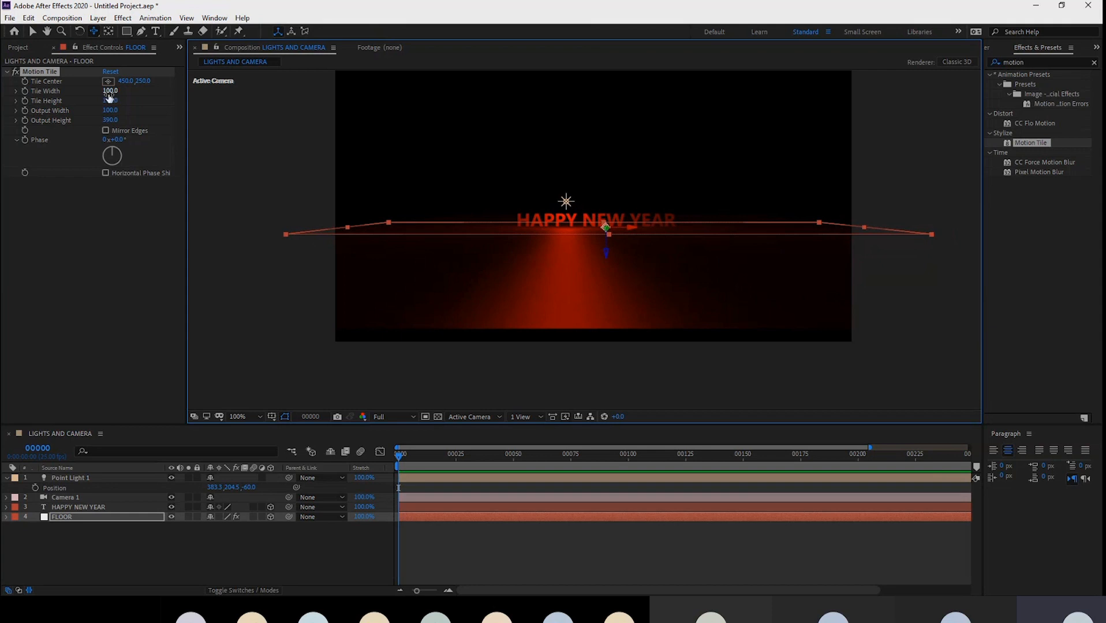
- Set the floor's Motion Tile Output Height to 570 and Output Width to 140, and deselect the layer
drag(110, 120, 161, 118)
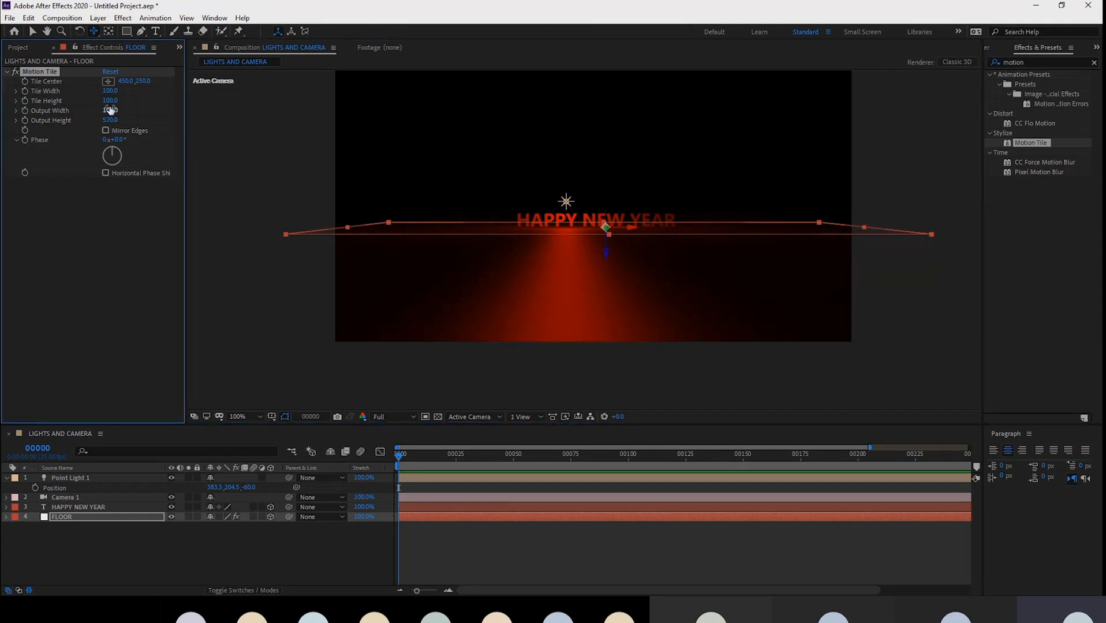
drag(110, 110, 107, 111)
click(184, 544)
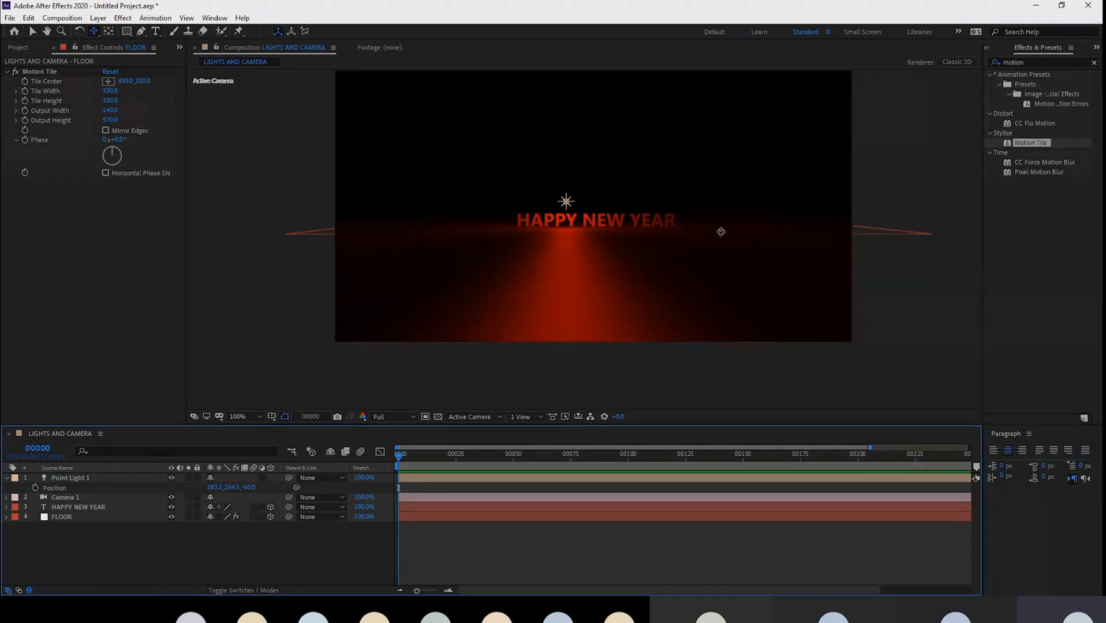
- Show the title/action safe guides and track the camera until the text lies near the frame's centre
click(273, 417)
click(300, 430)
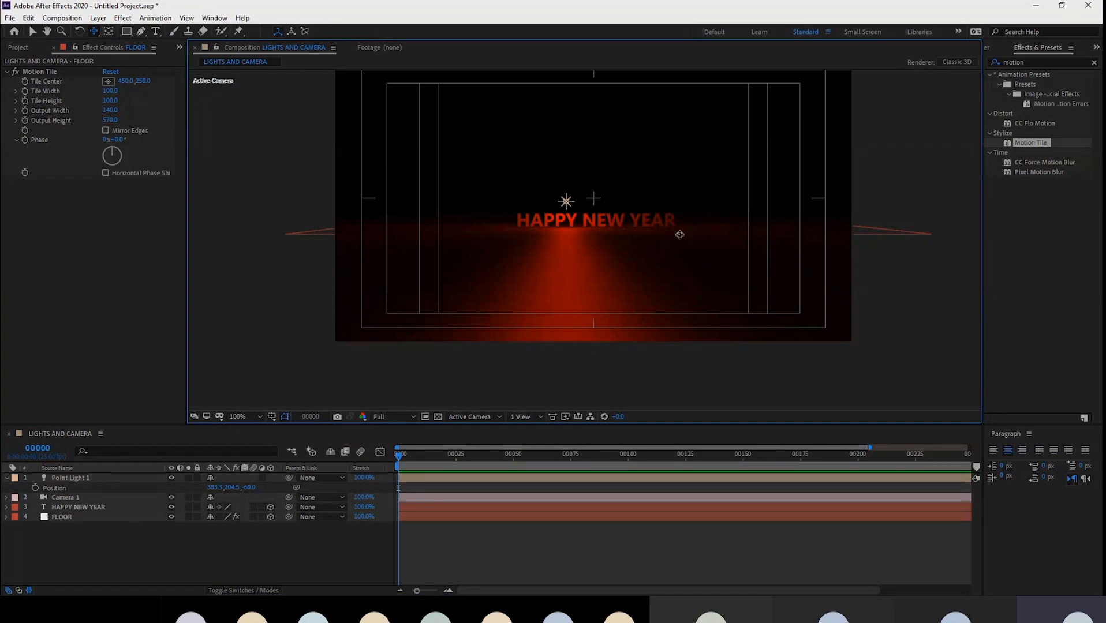
drag(679, 234, 675, 220)
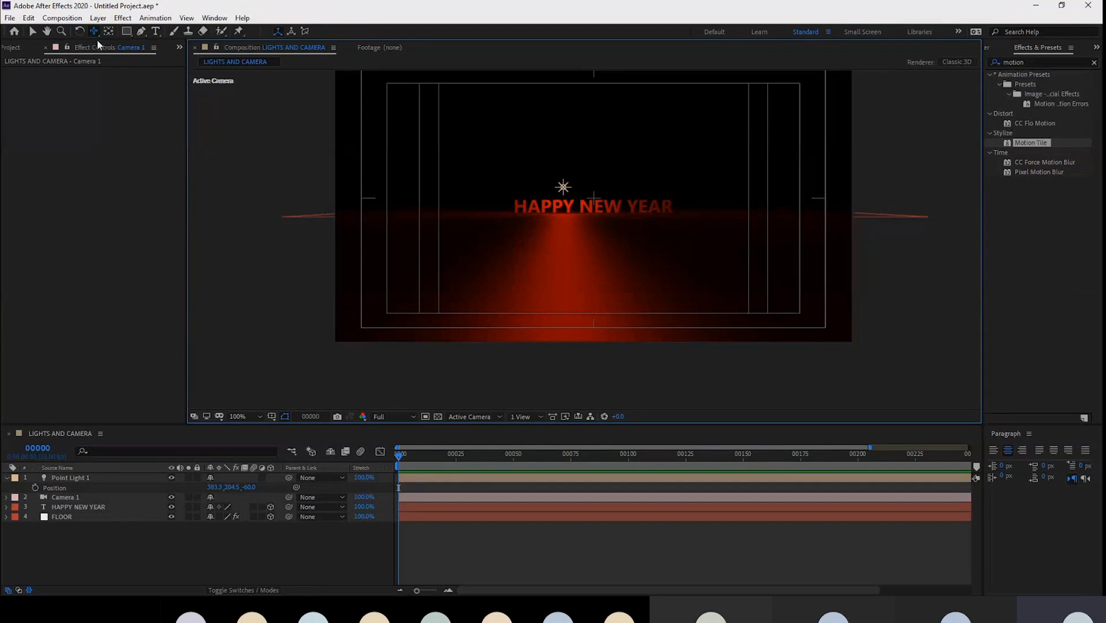
- Move the Point light along its X axis to 494.3, above the start of YEAR, and hide the title/action safe guides
click(33, 32)
click(562, 186)
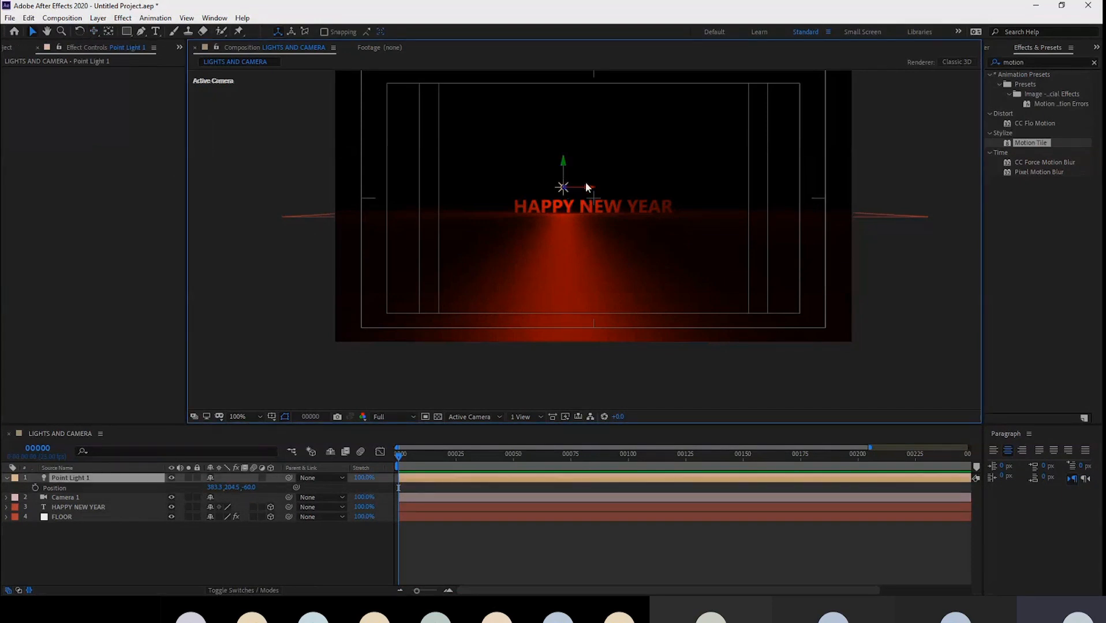
drag(591, 189, 618, 189)
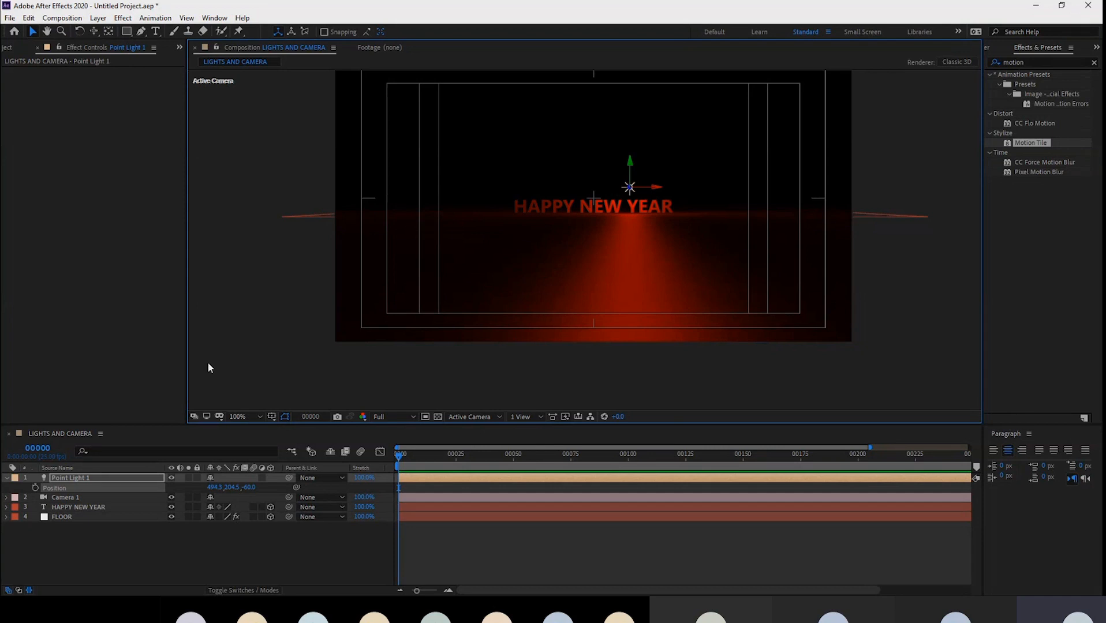
click(270, 416)
click(306, 430)
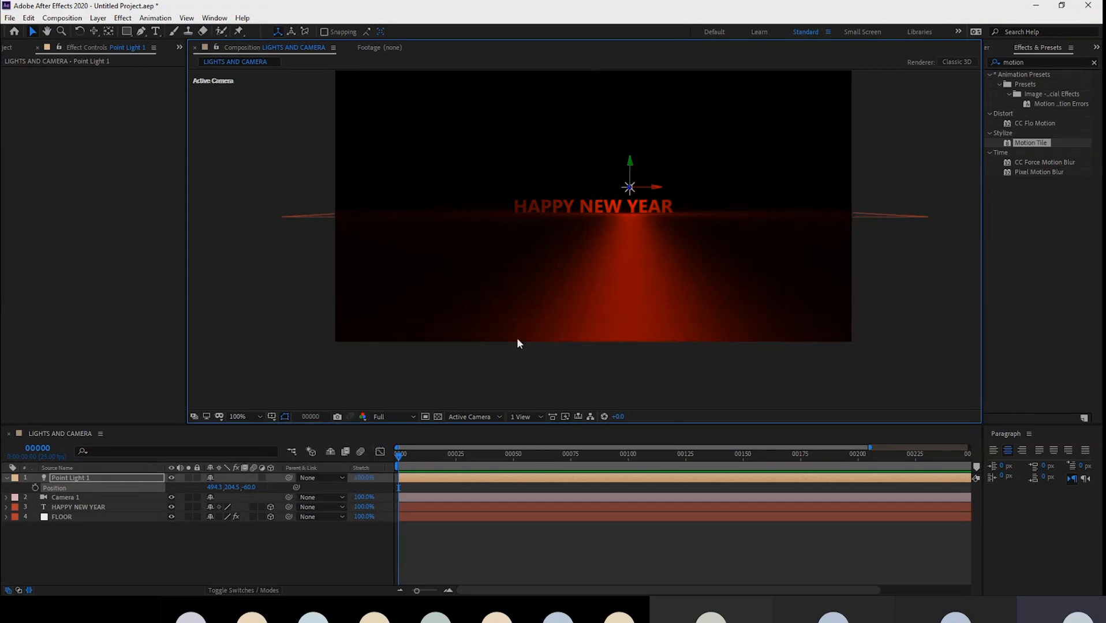
- Move the HAPPY NEW YEAR text along its X axis until its middle is beneath the Point light
click(667, 208)
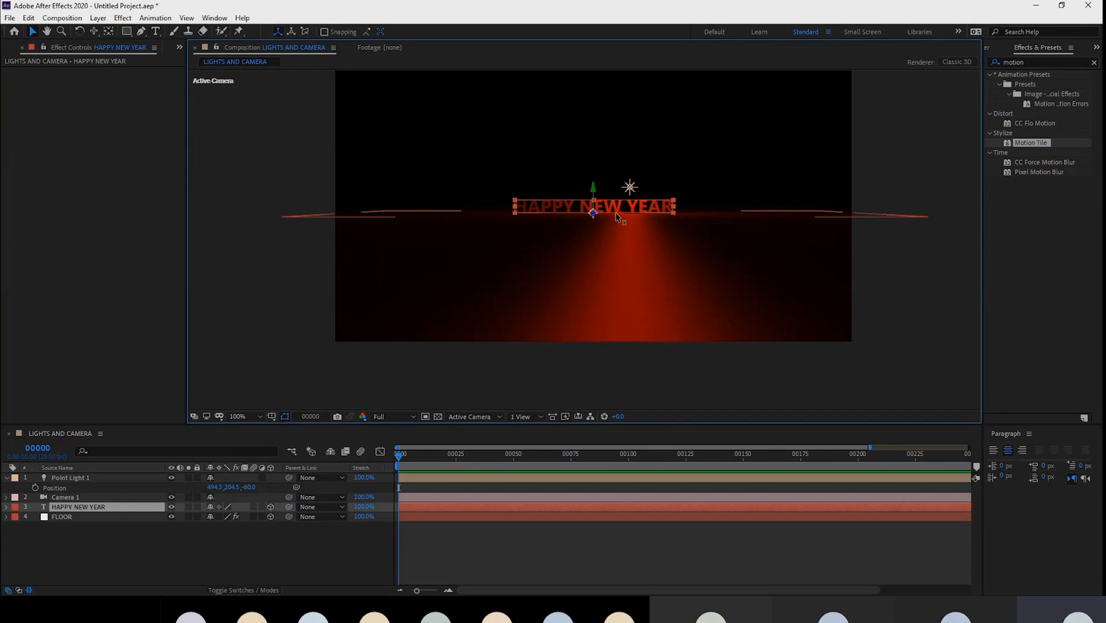
drag(614, 213, 651, 217)
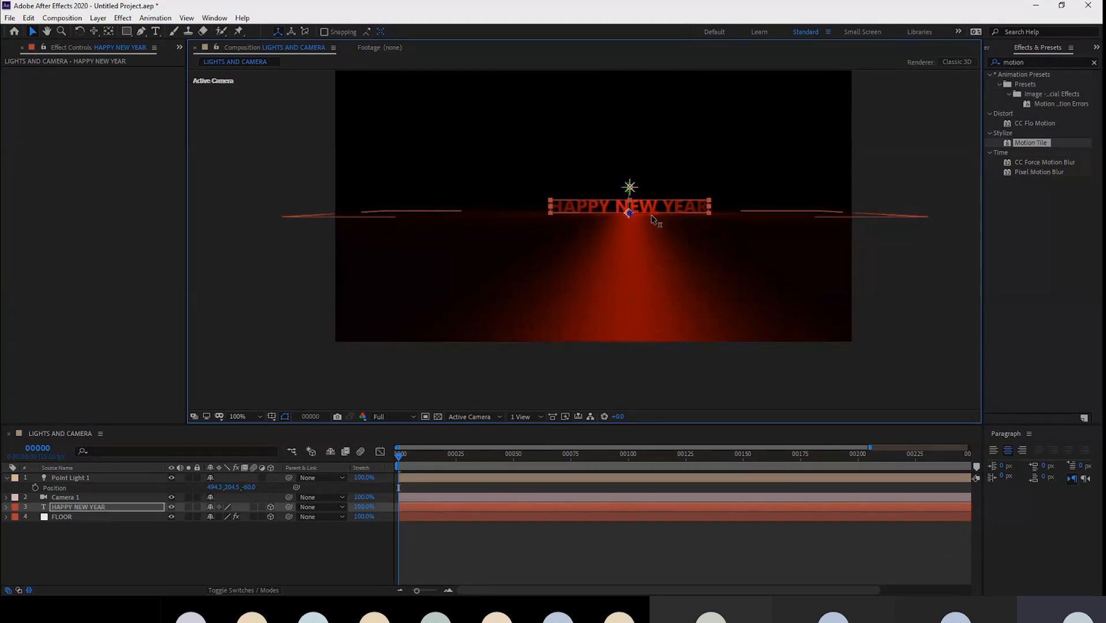
scroll(729, 179, up, 1)
scroll(729, 179, down, 1)
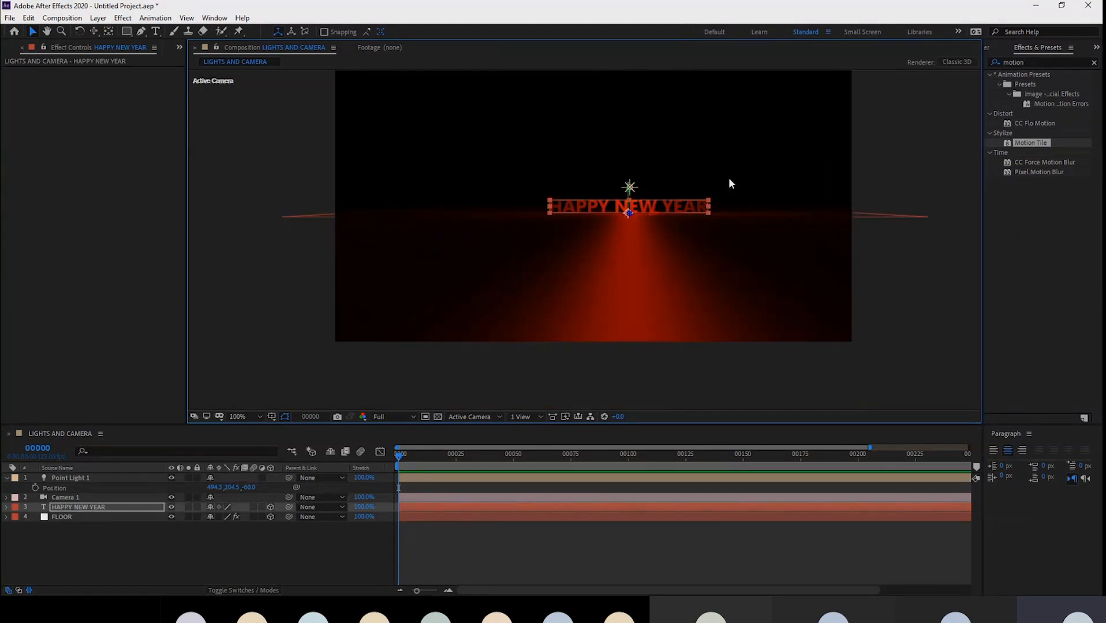
drag(652, 216, 658, 189)
- Shift the Point light along its X axis to 488.3, above the middle of the text, and select the HAPPY NEW YEAR text
click(629, 187)
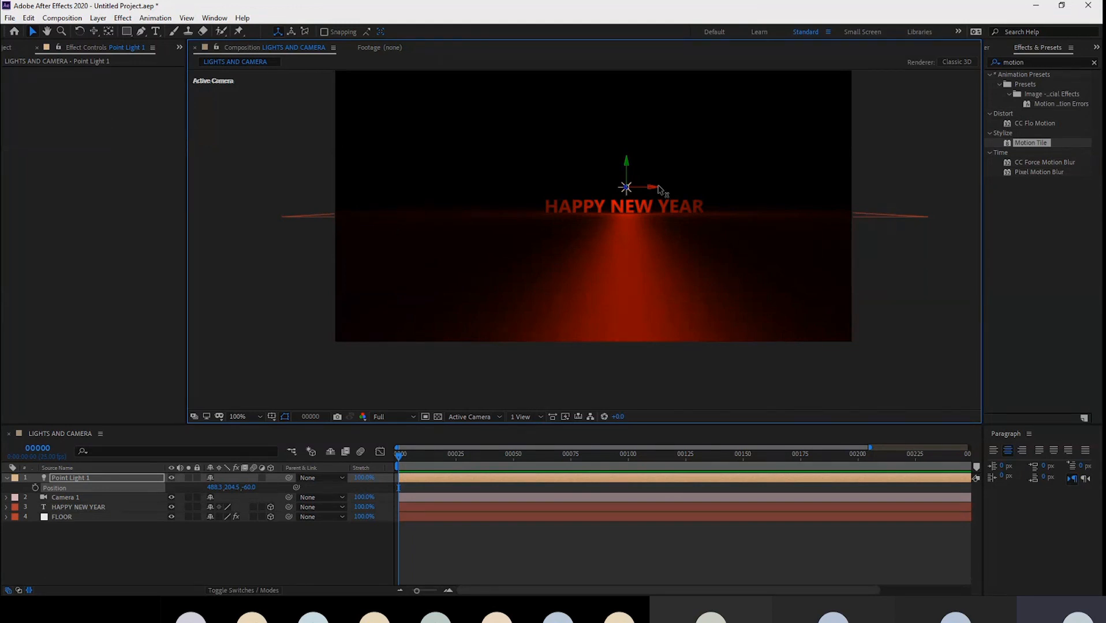
key(period)
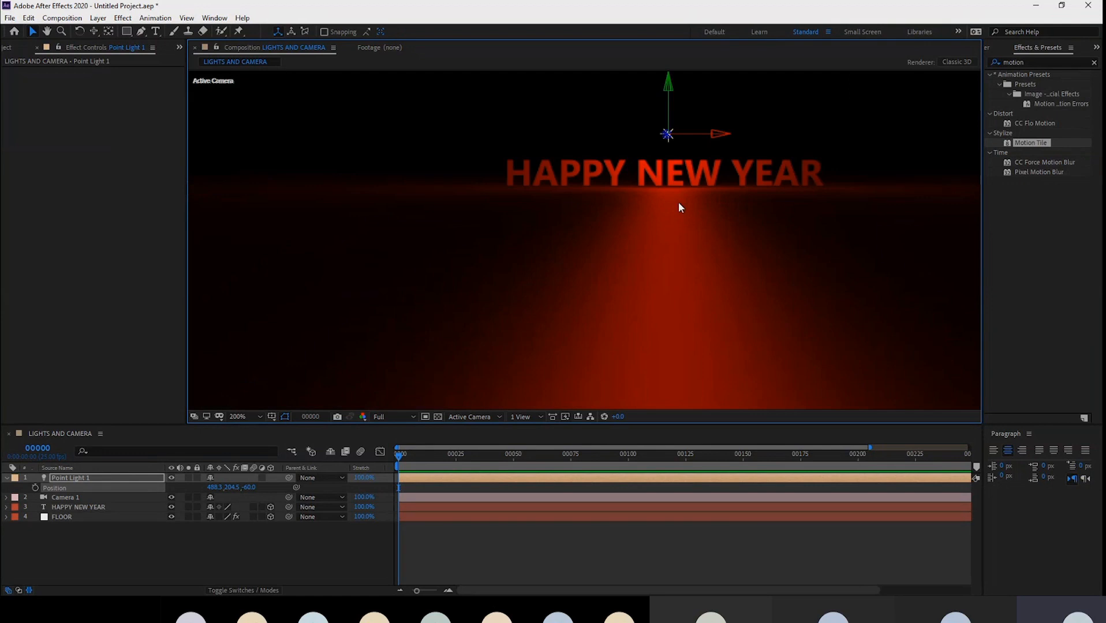
click(685, 183)
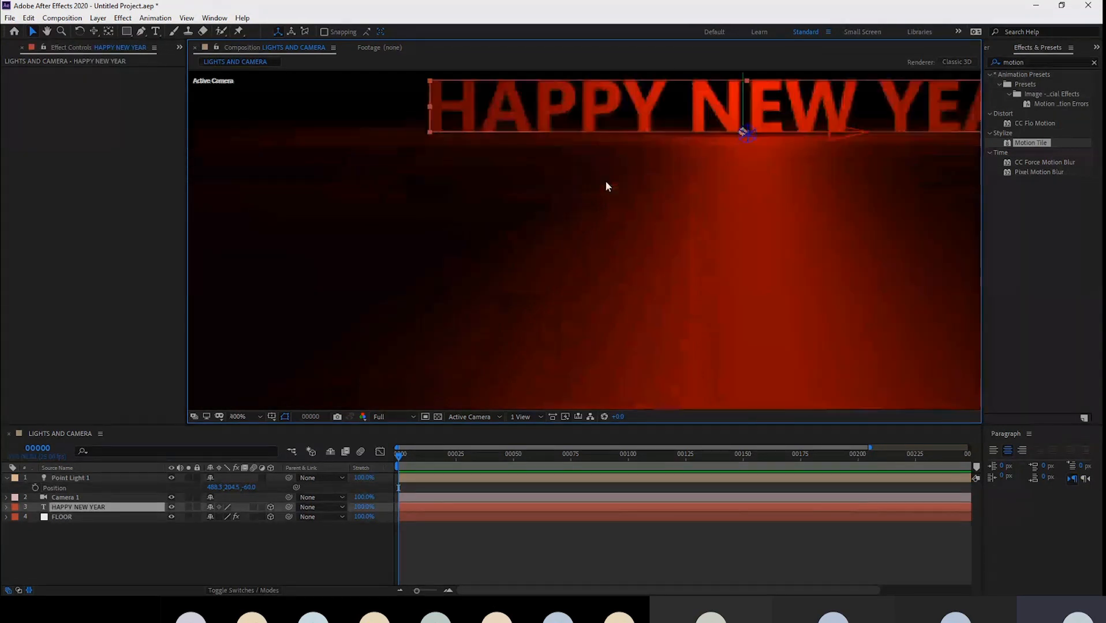
- Duplicate the HAPPY NEW YEAR text layer and place the copy directly below the original in the layer stack
drag(630, 191, 560, 221)
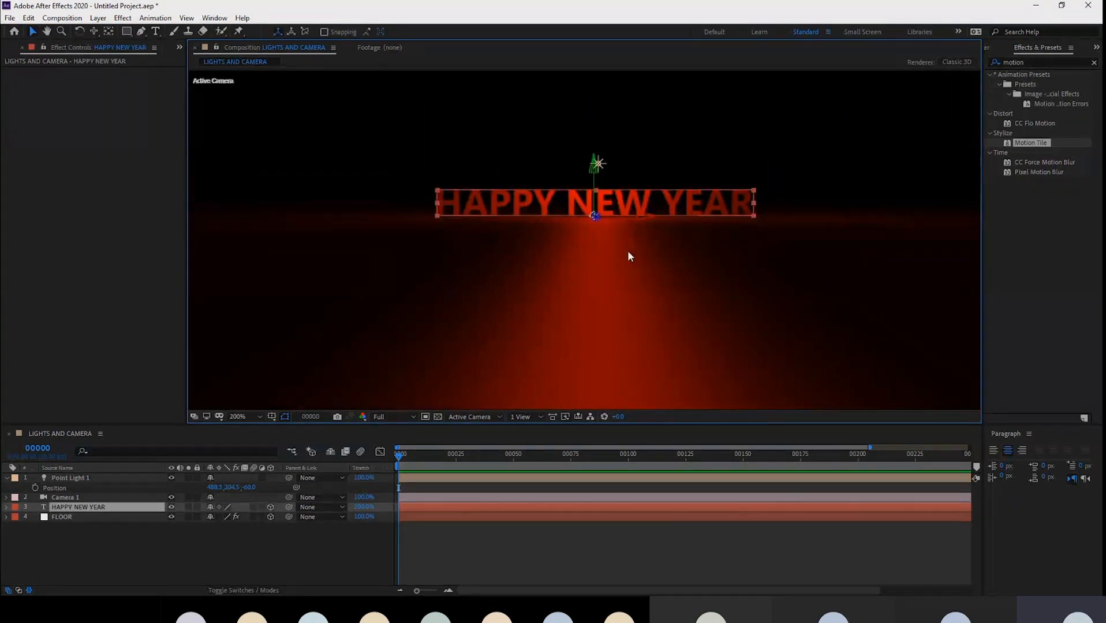
click(143, 553)
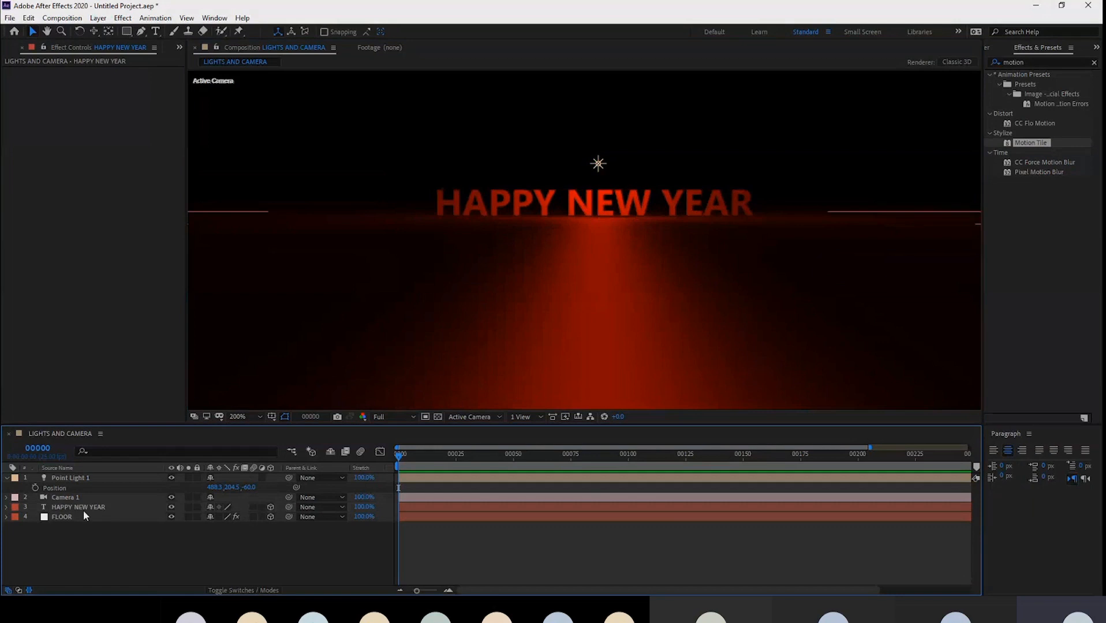
click(84, 507)
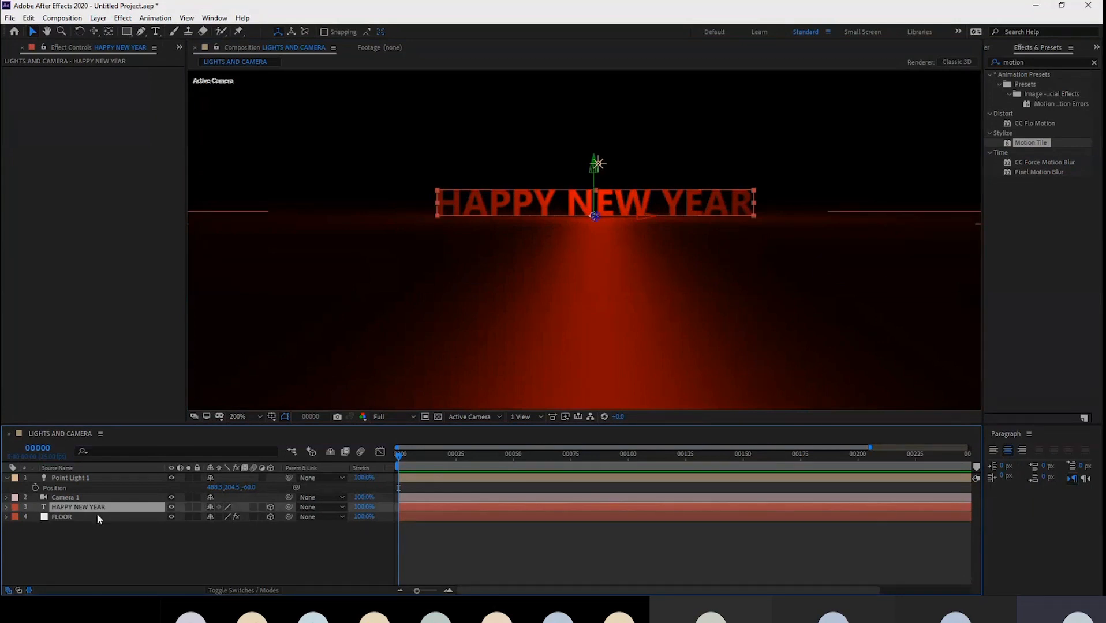
key(ctrl+d)
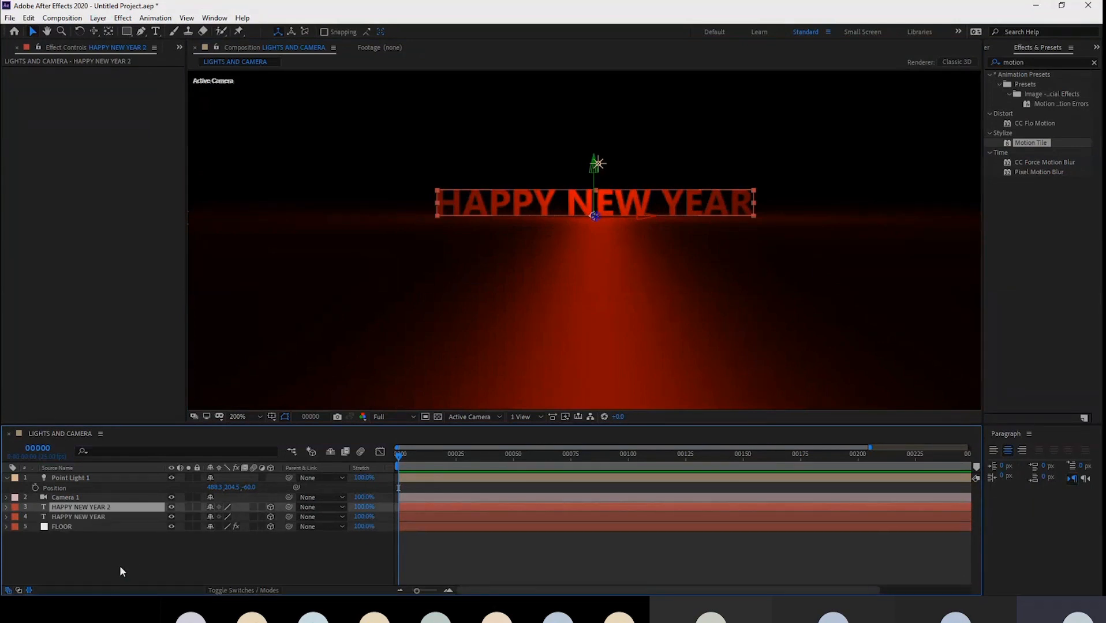
drag(97, 521, 97, 521)
click(93, 508)
click(96, 518)
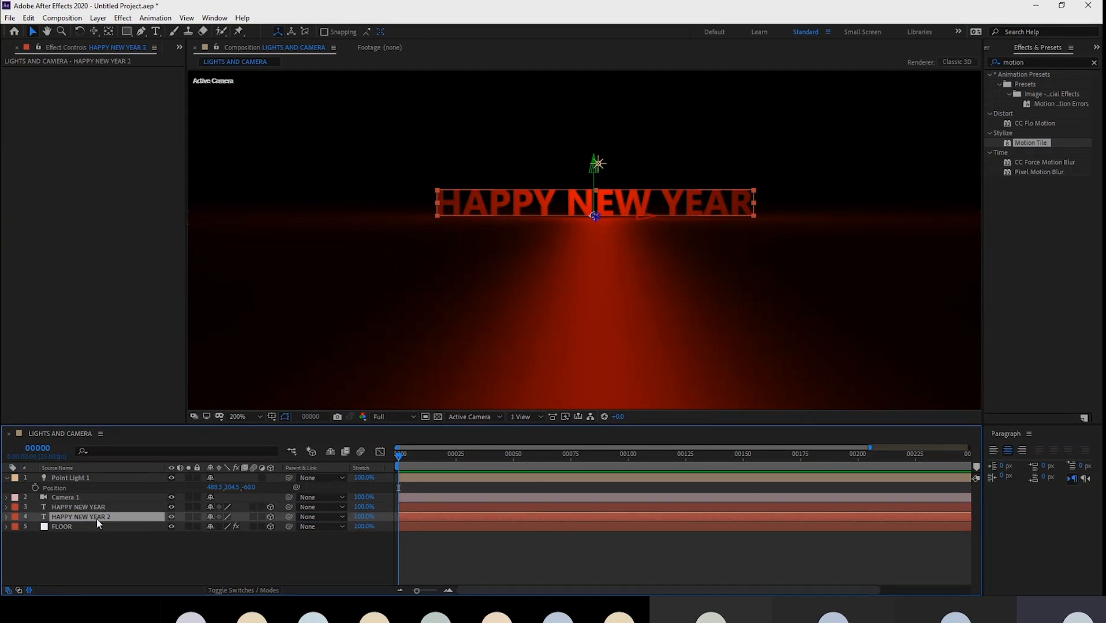
- Rename the duplicated text layer as HAPPY NEW YEAR _REF
key(Return)
key(Right)
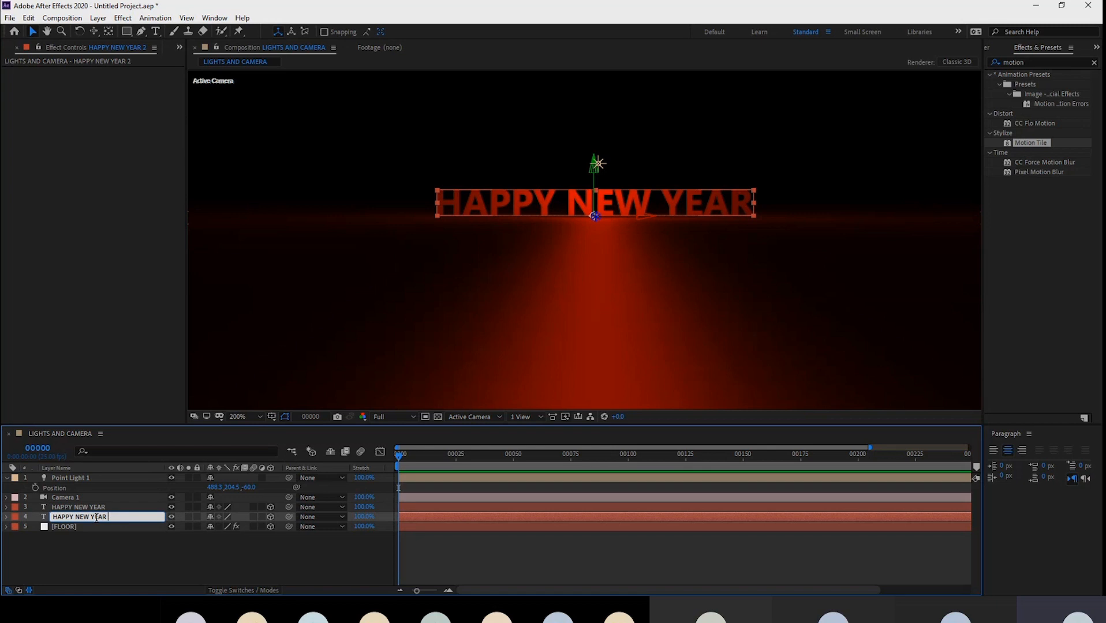
text(_REF)
key(Return)
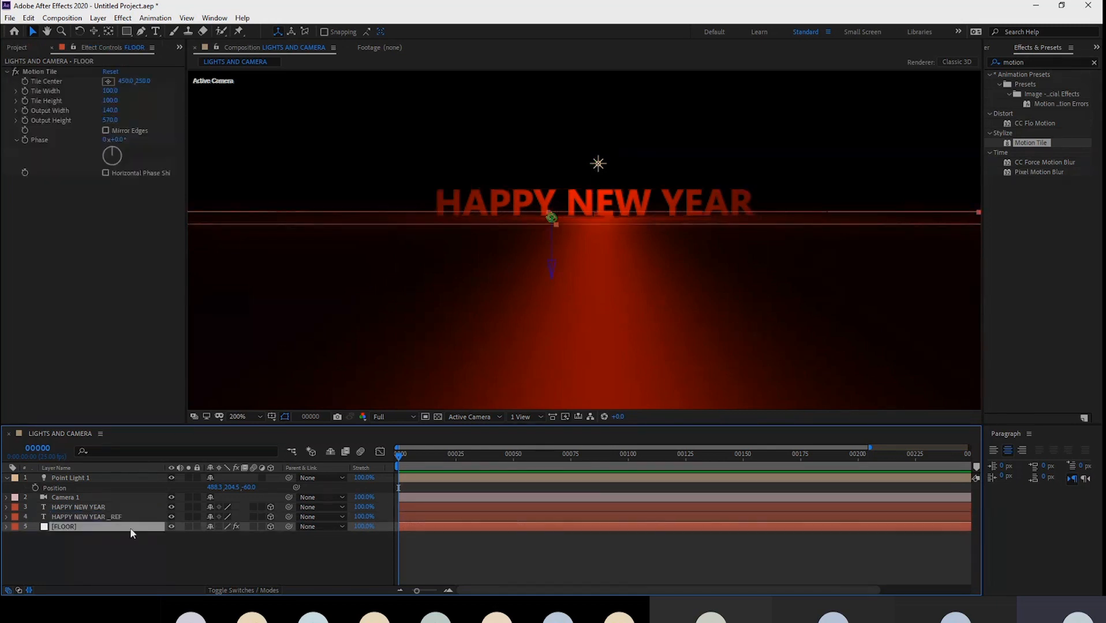
- Hide the original HAPPY NEW YEAR layer and flip the HAPPY NEW YEAR _REF layer vertically
click(87, 508)
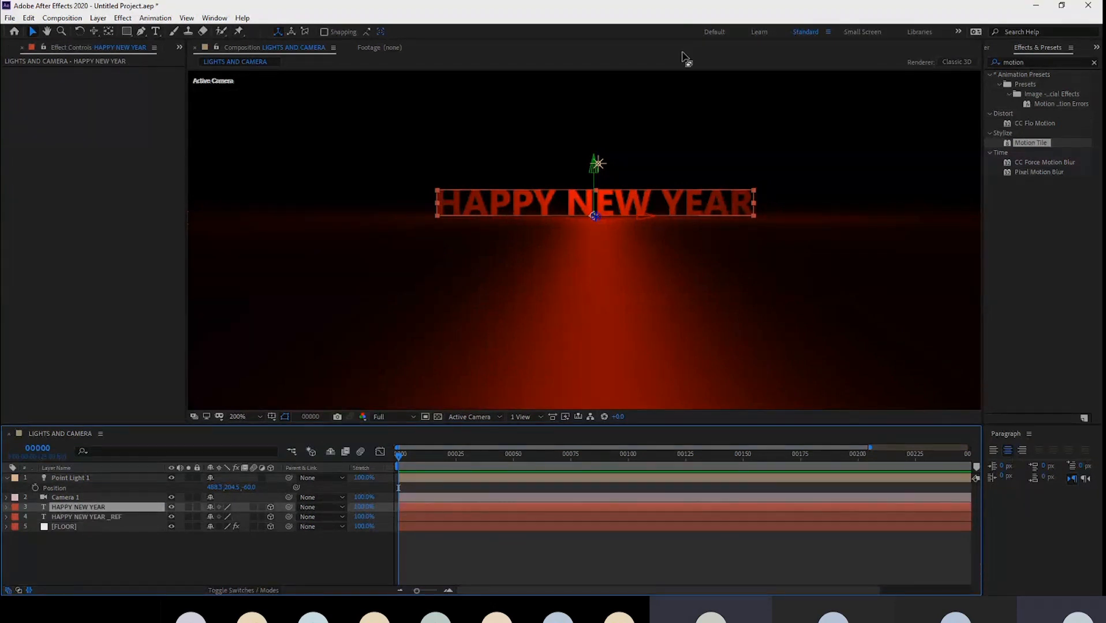
click(172, 508)
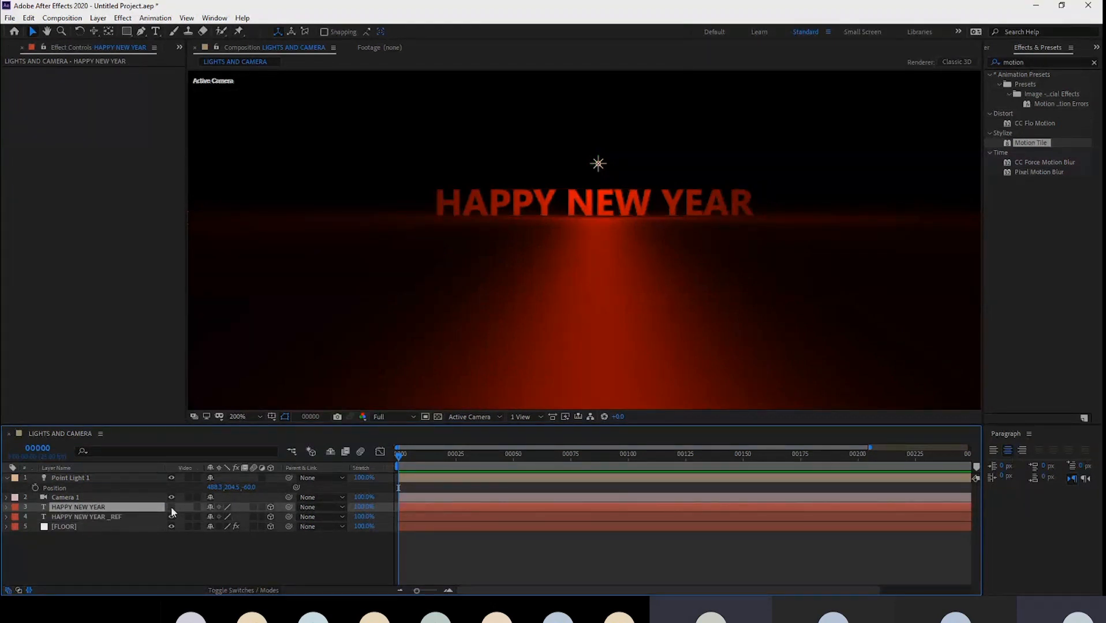
click(96, 514)
right_click(97, 514)
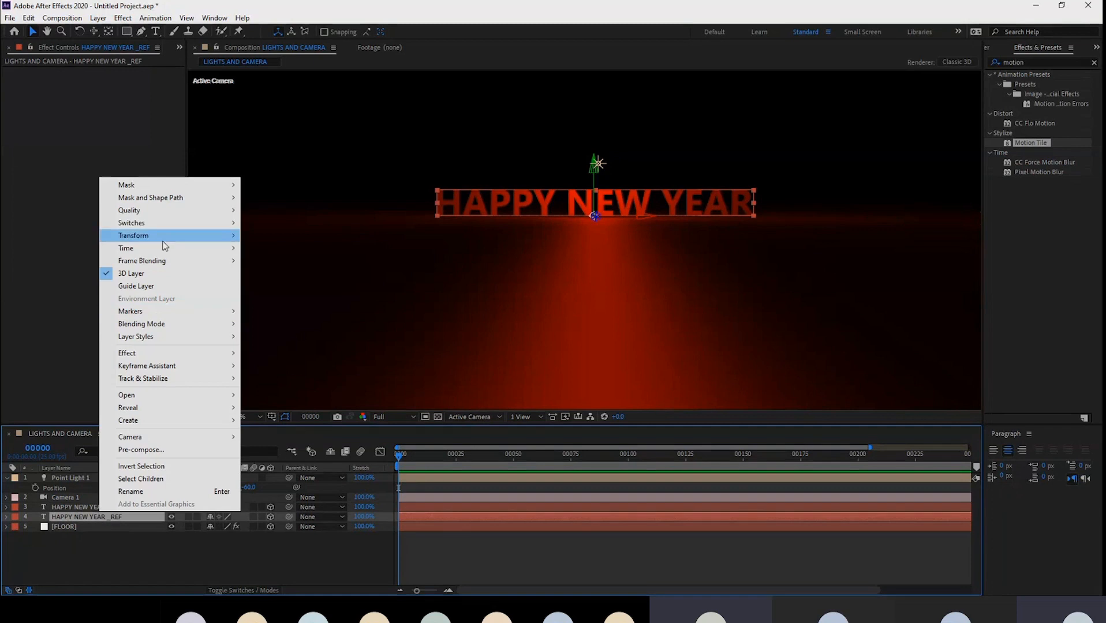
mouse_move(149, 236)
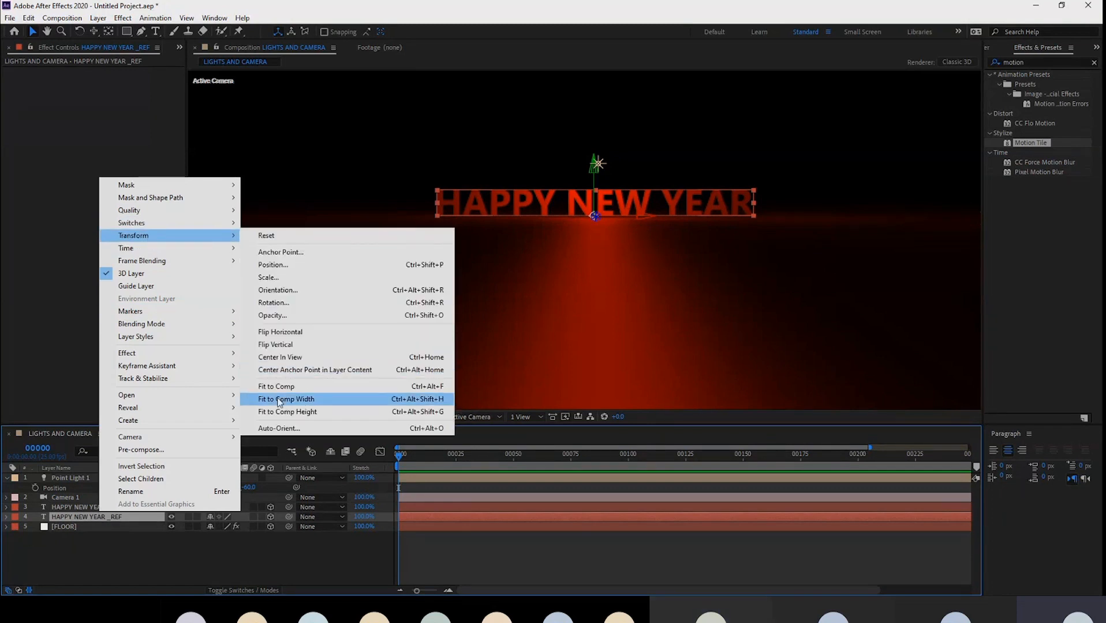
click(293, 345)
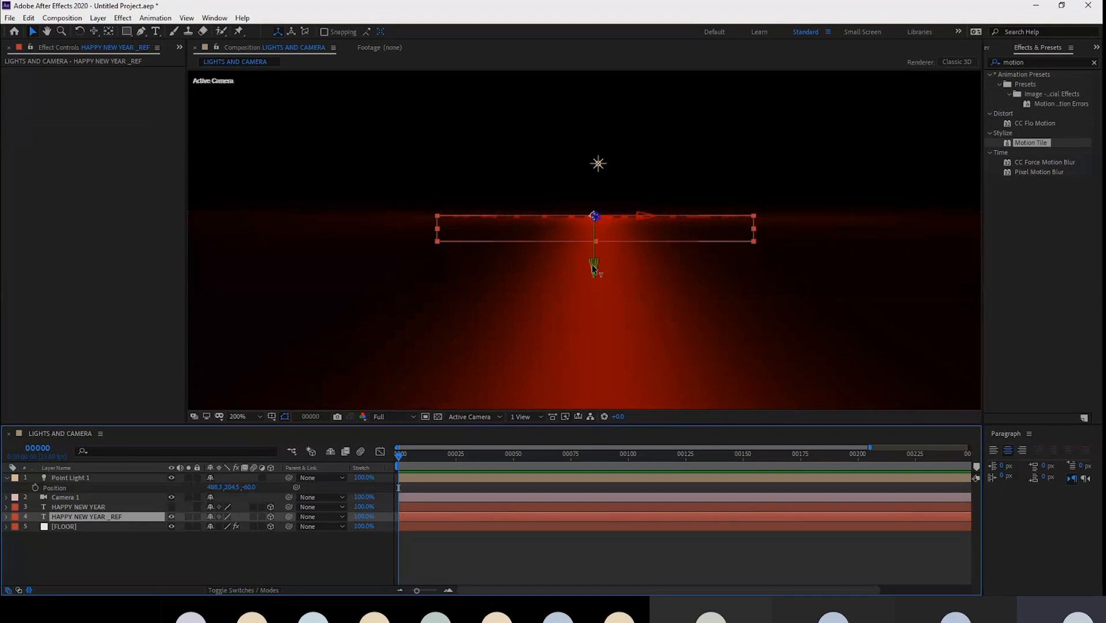
- Move the flipped text along its Y axis until it sits just beneath the original's baseline, and show the original text again
mouse_move(594, 266)
mouse_down()
mouse_move(593, 240)
mouse_move(600, 247)
mouse_up()
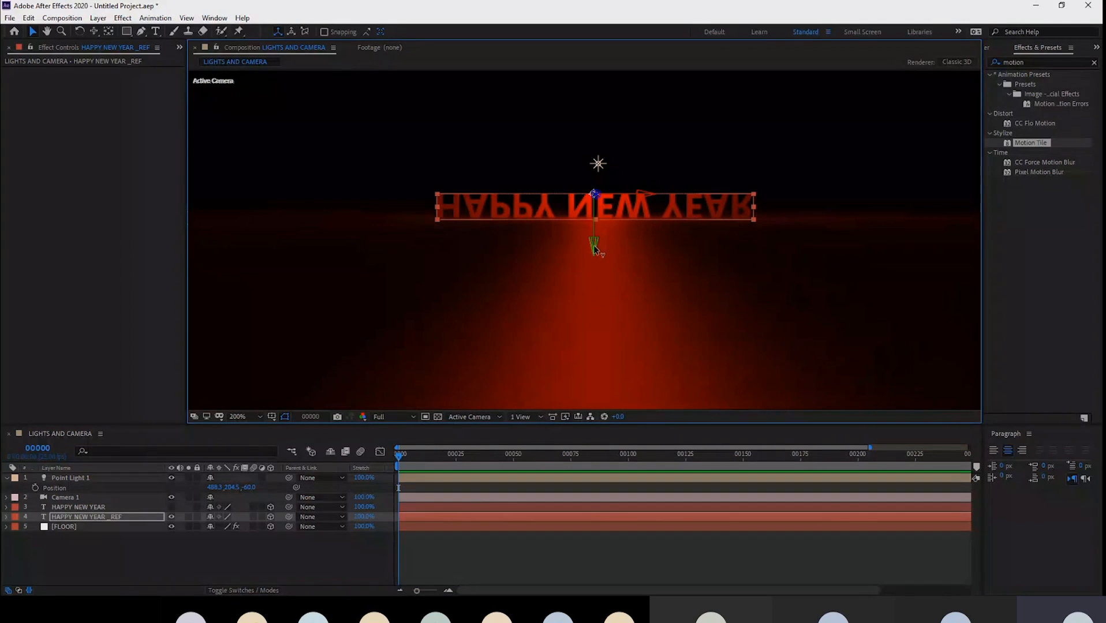
drag(593, 245, 623, 270)
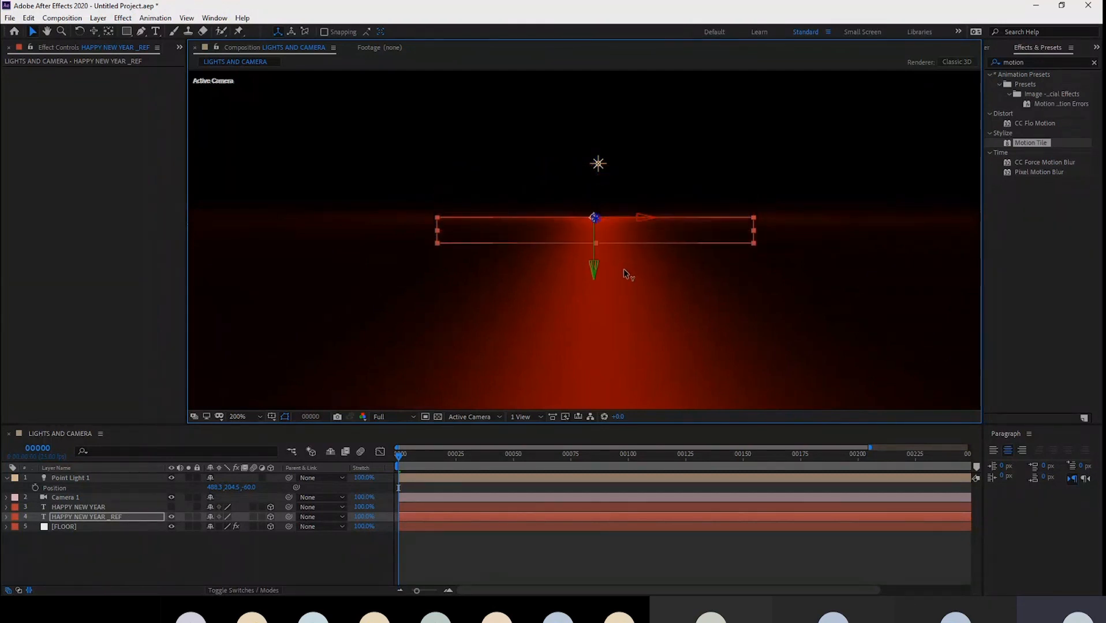
click(172, 507)
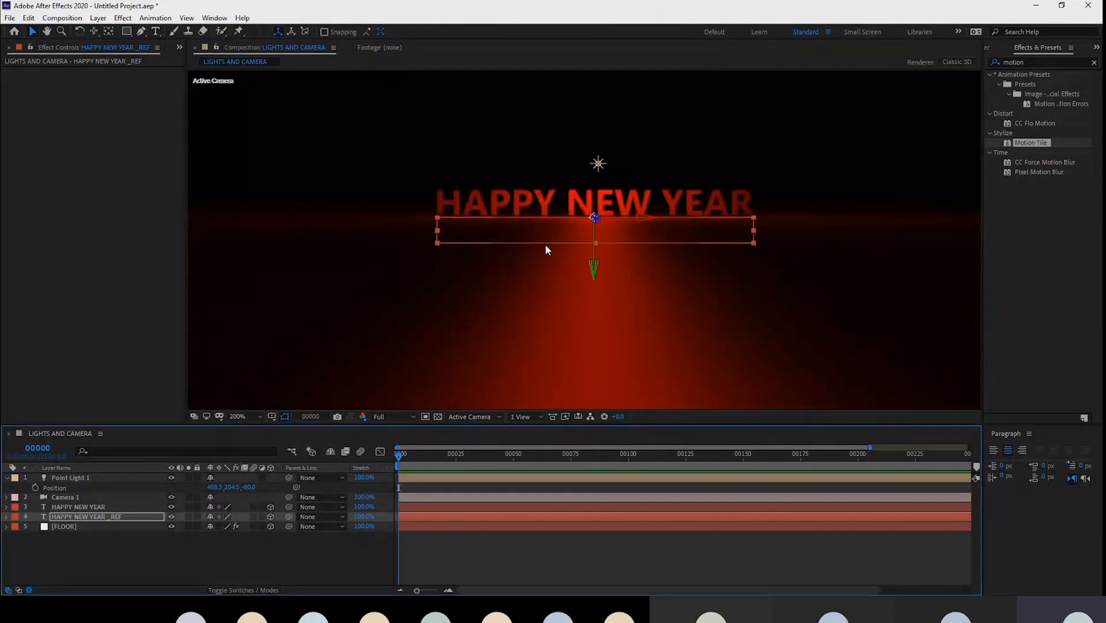
click(139, 545)
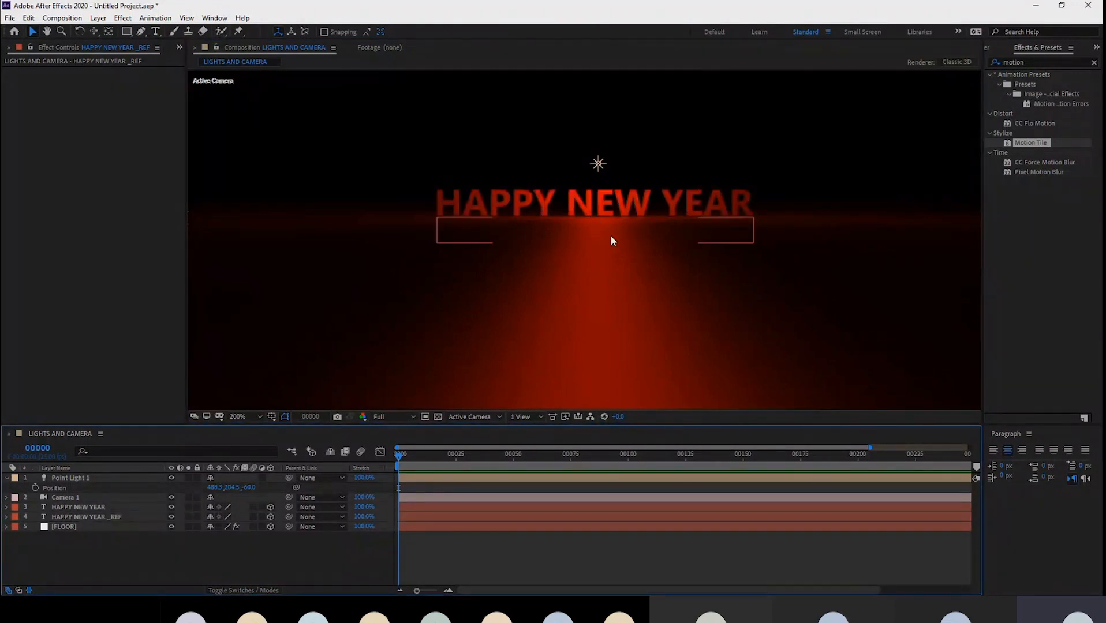
- Try lowering the FLOOR layer's opacity to reveal the flipped text, and return it to 100%
click(87, 527)
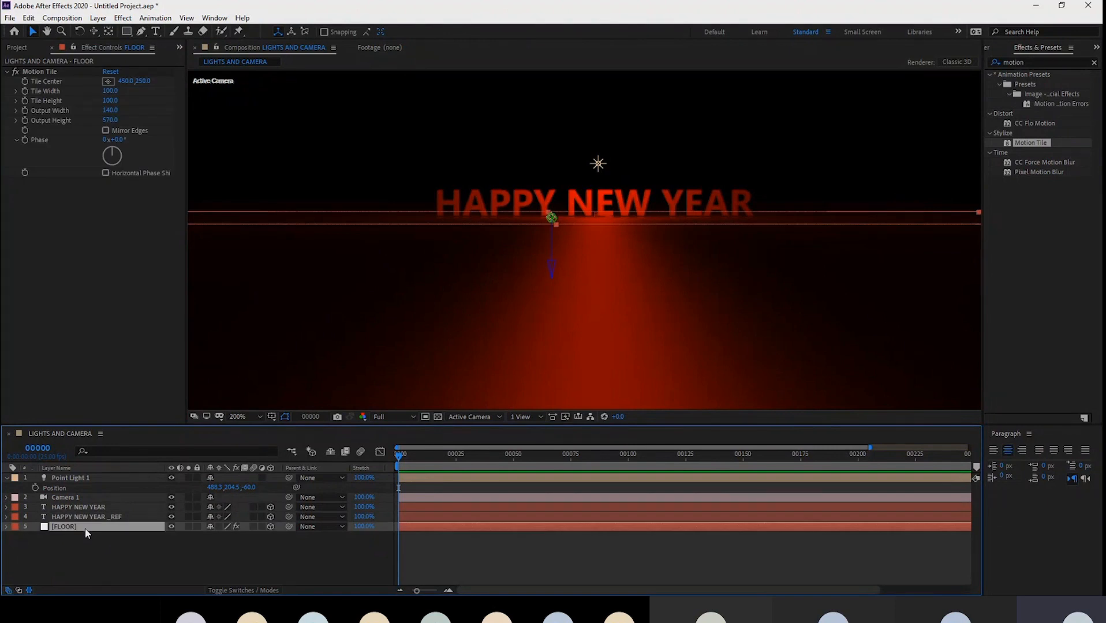
key(t)
drag(217, 543, 203, 542)
click(207, 568)
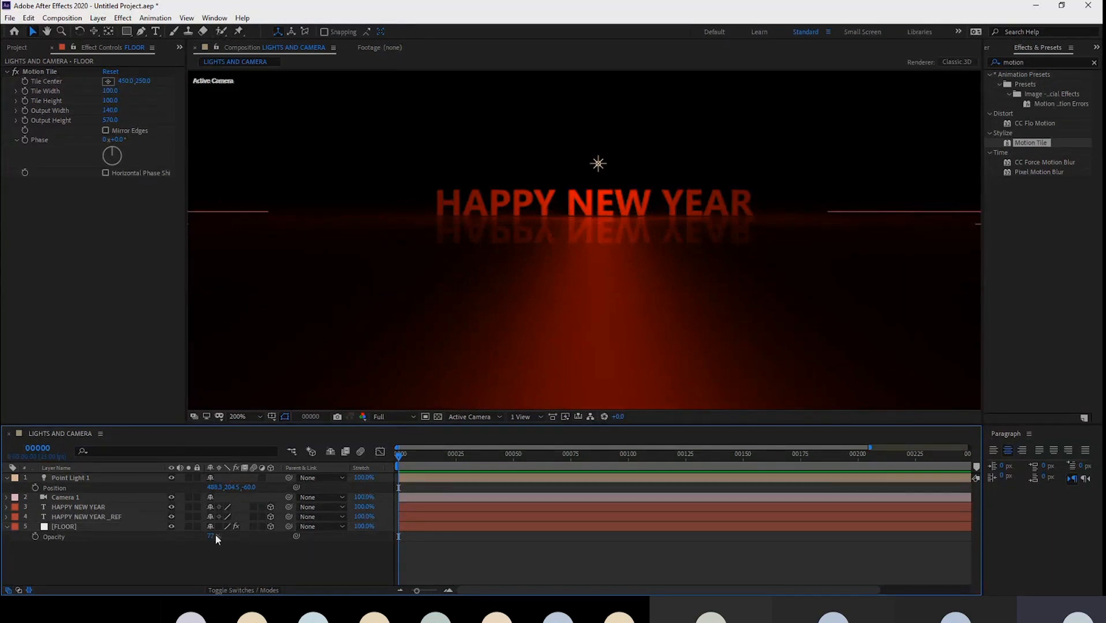
drag(215, 534, 271, 524)
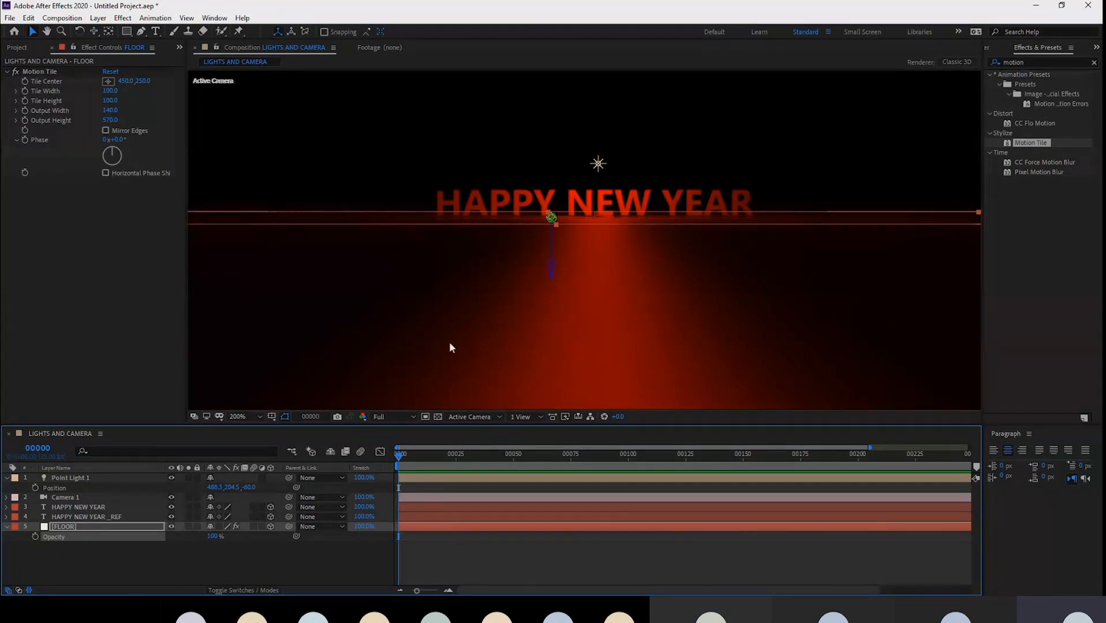
click(78, 560)
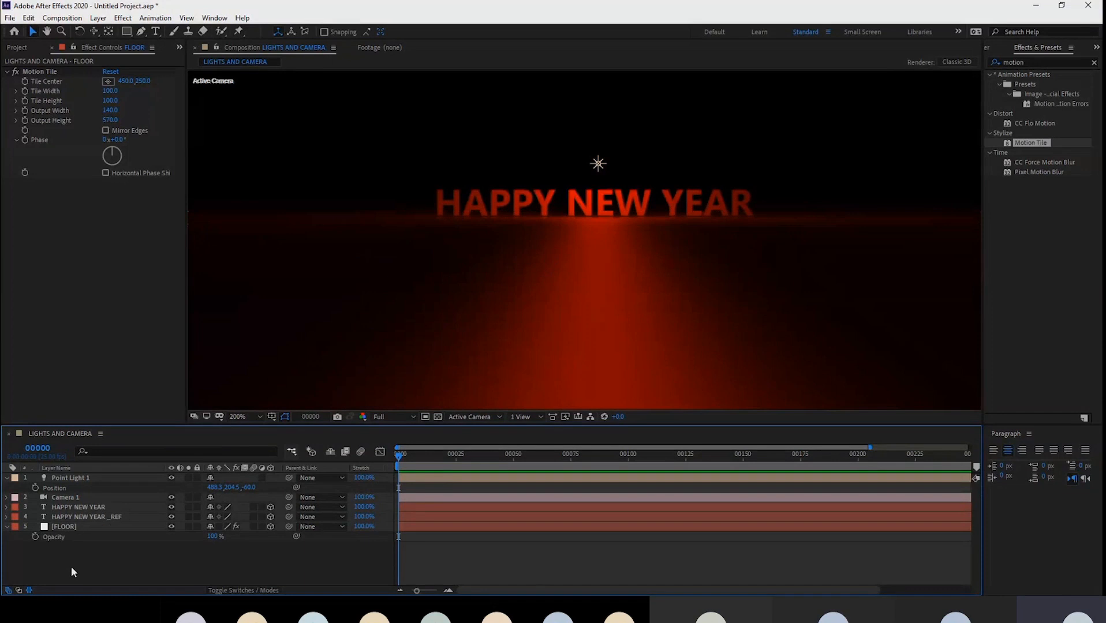
- Add an adjustment layer, collapse the FLOOR properties, and move the new layer between HAPPY NEW YEAR _REF and FLOOR
right_click(74, 569)
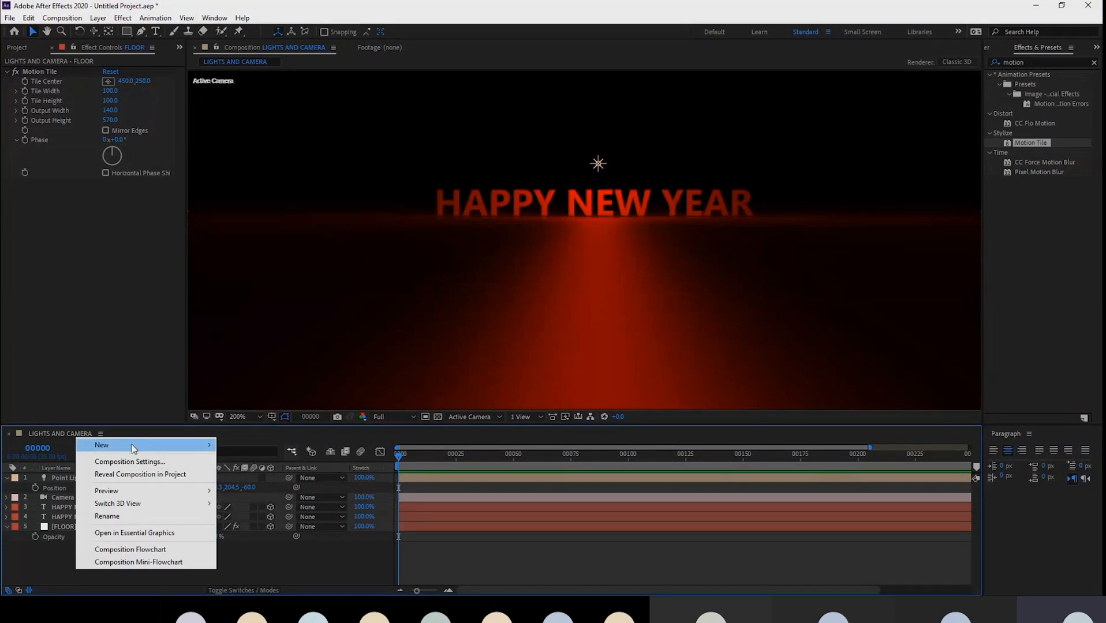
mouse_move(132, 444)
click(265, 537)
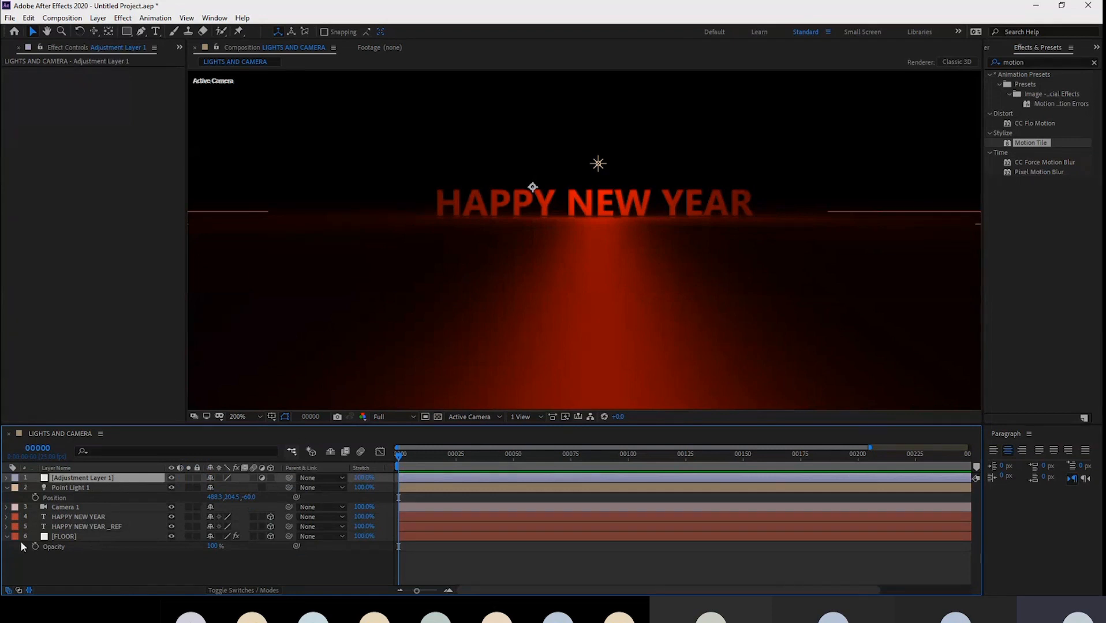
click(7, 537)
click(73, 527)
click(71, 537)
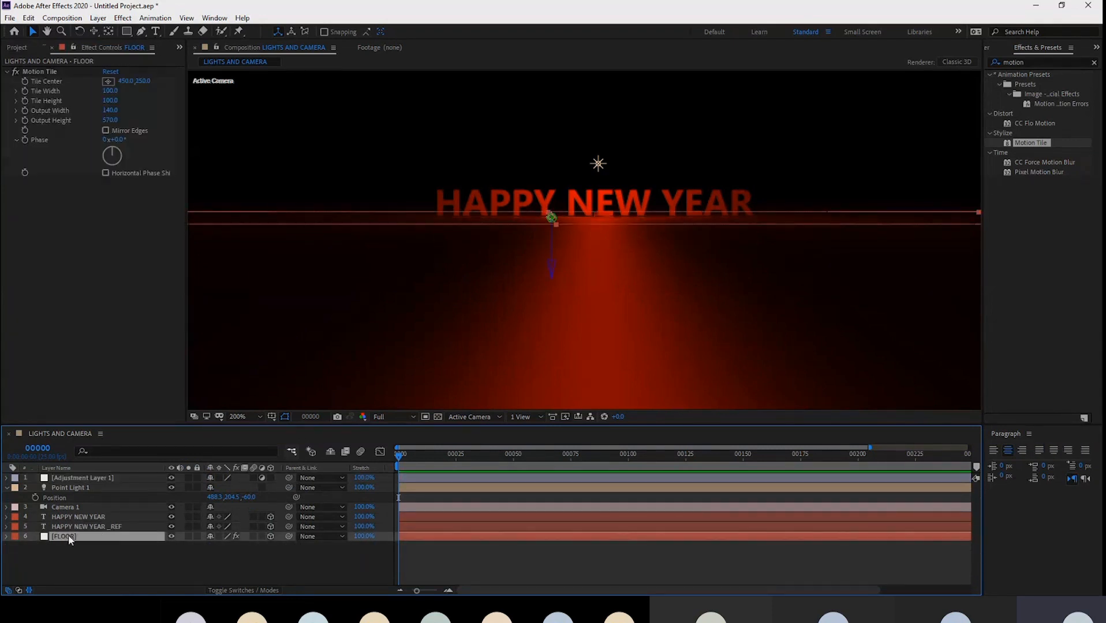
drag(81, 479, 83, 532)
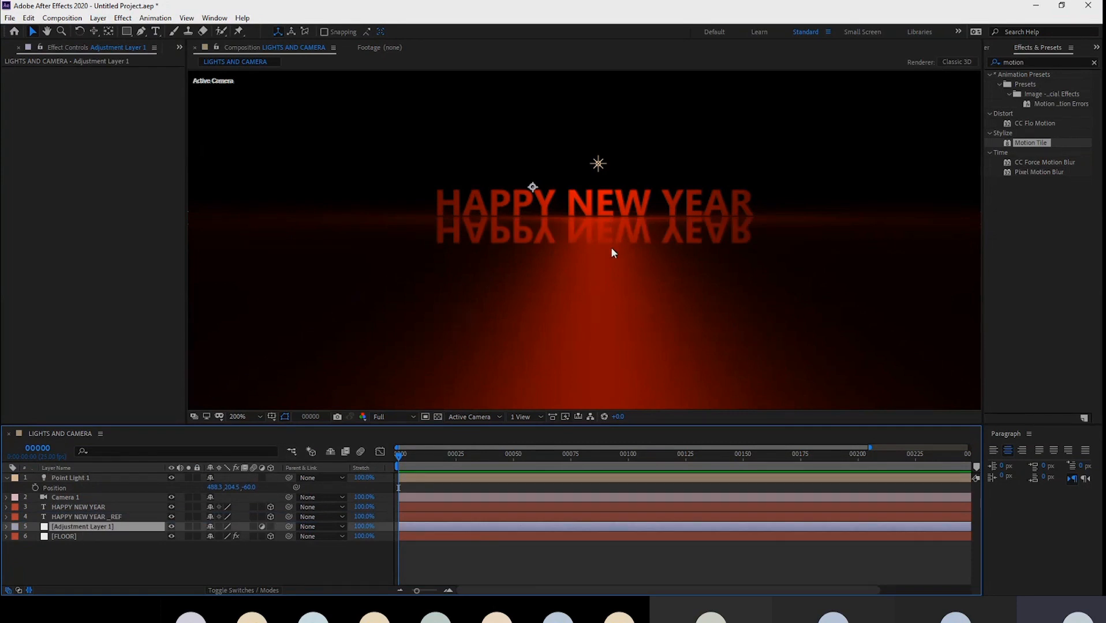
- Delete the adjustment layer above FLOOR
click(104, 561)
click(104, 524)
key(Delete)
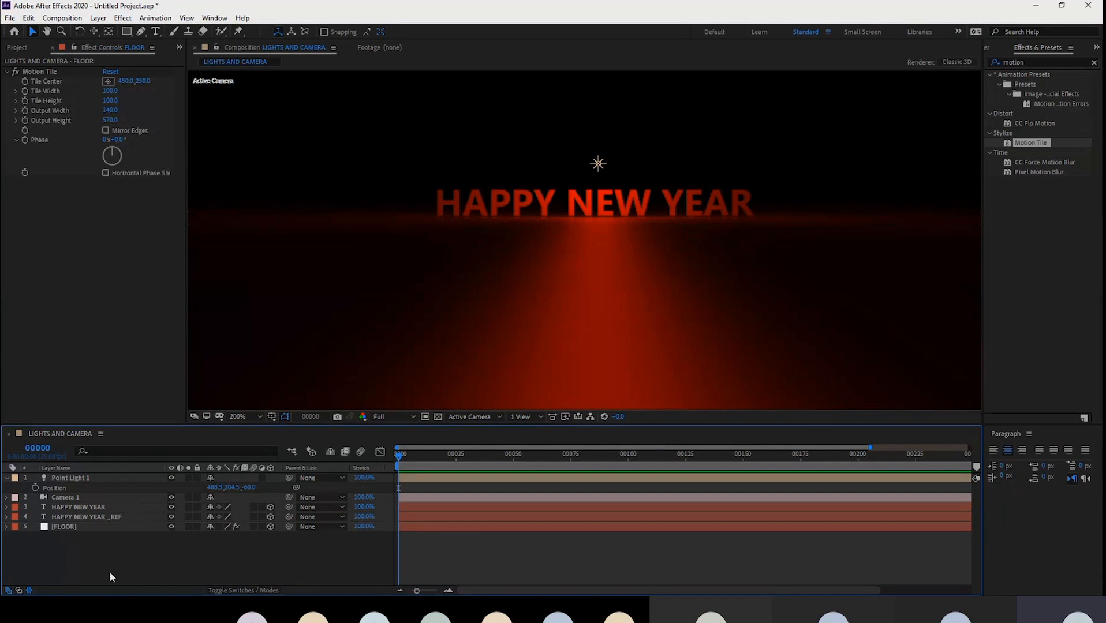
- Create a new adjustment layer and place it directly above FLOOR, below the HAPPY NEW YEAR _REF layer
right_click(109, 571)
mouse_move(159, 447)
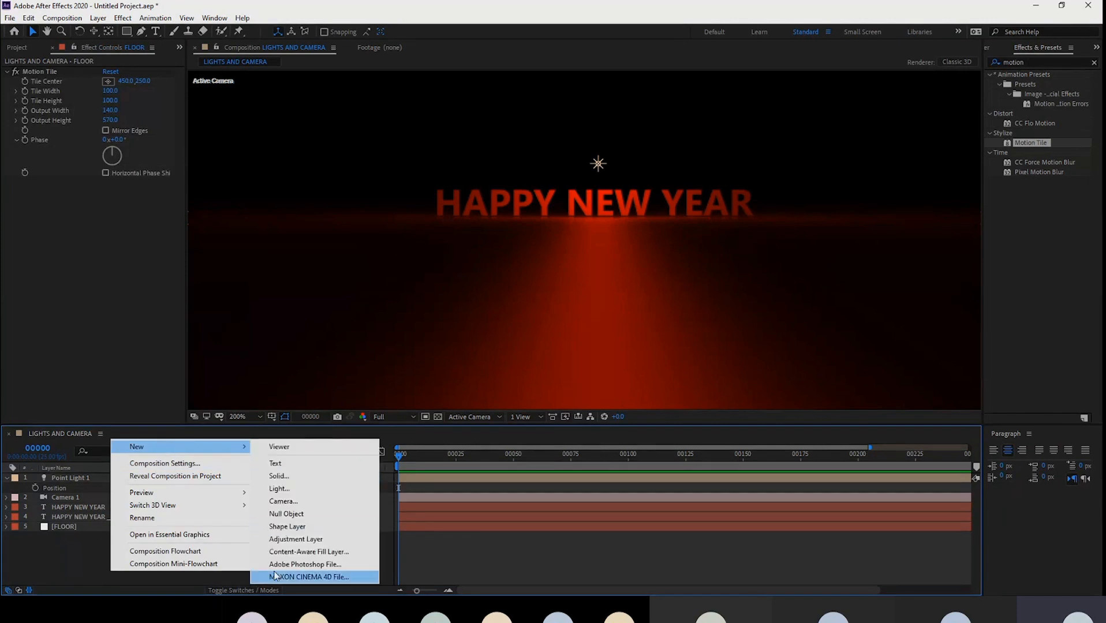
click(289, 539)
drag(120, 478, 122, 531)
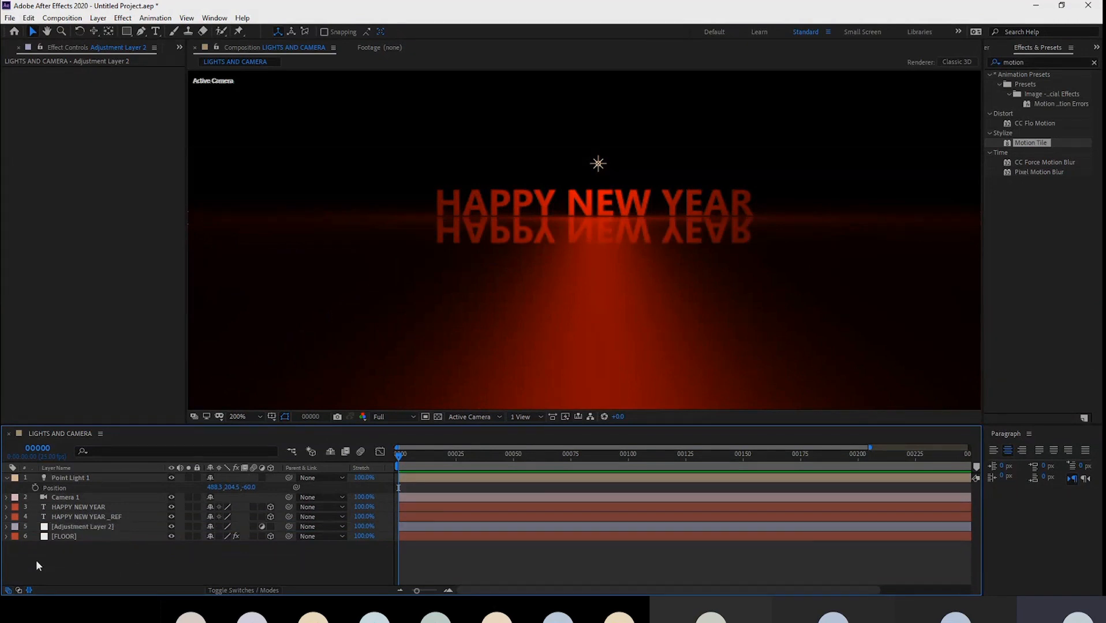
- Collapse the Point Light 1 properties and select the light, the camera and both HAPPY NEW YEAR text layers
click(83, 517)
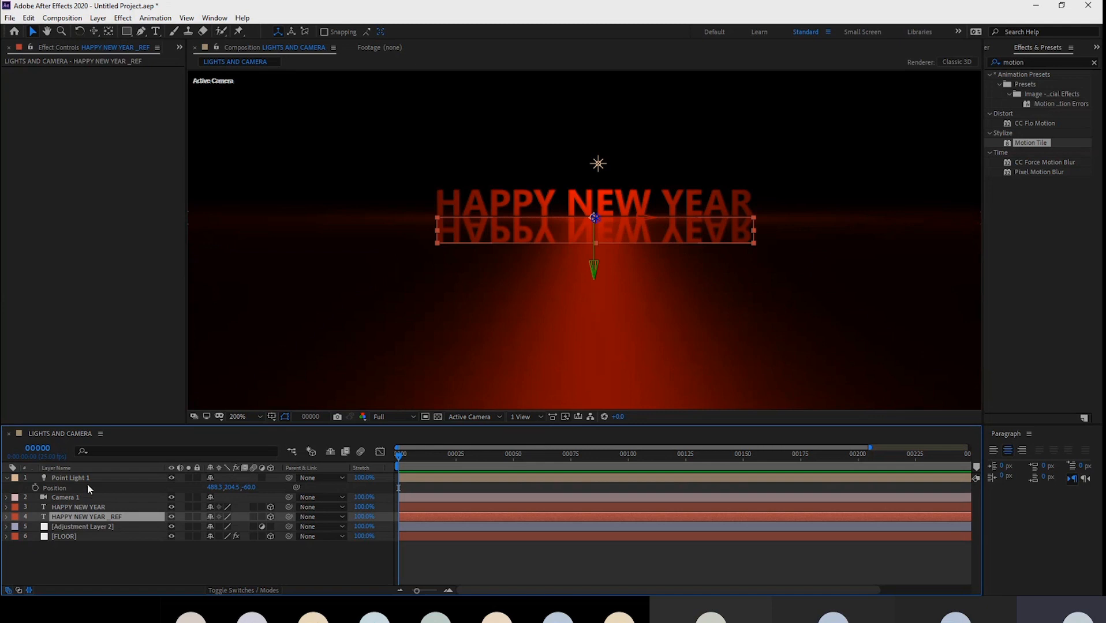
ctrl+click(52, 480)
click(7, 478)
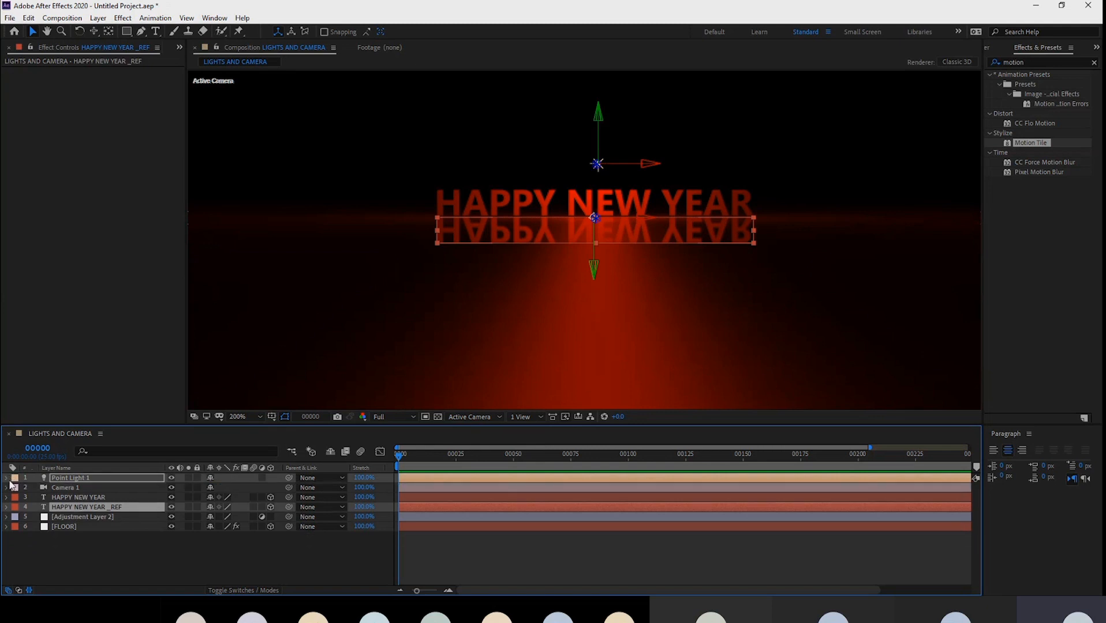
ctrl+click(79, 479)
ctrl+click(58, 489)
ctrl+click(59, 498)
ctrl+click(60, 506)
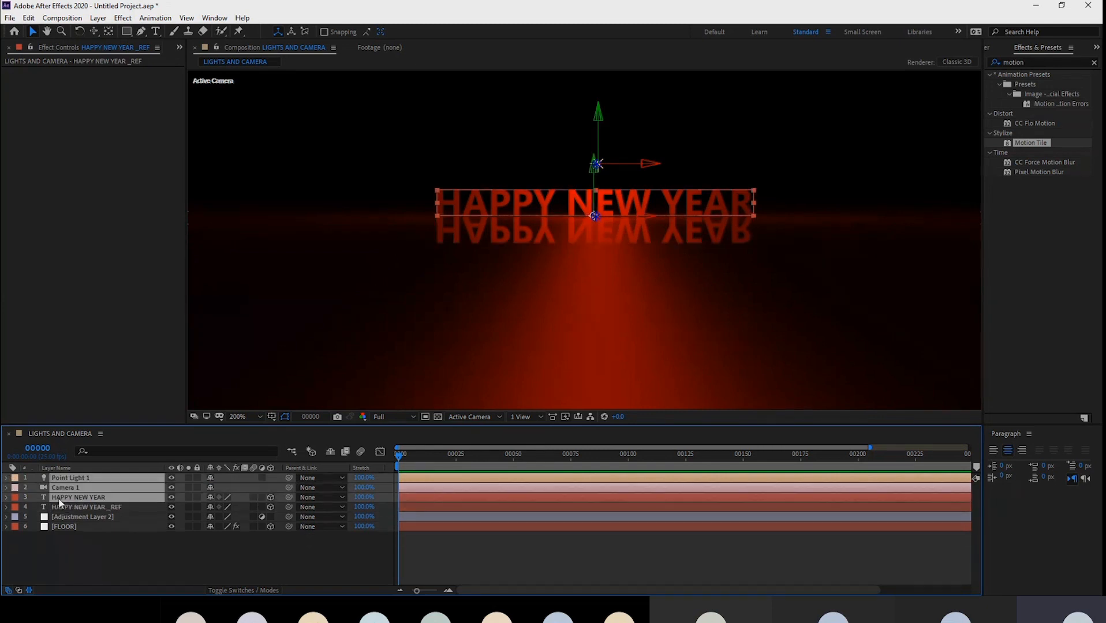
ctrl+click(62, 507)
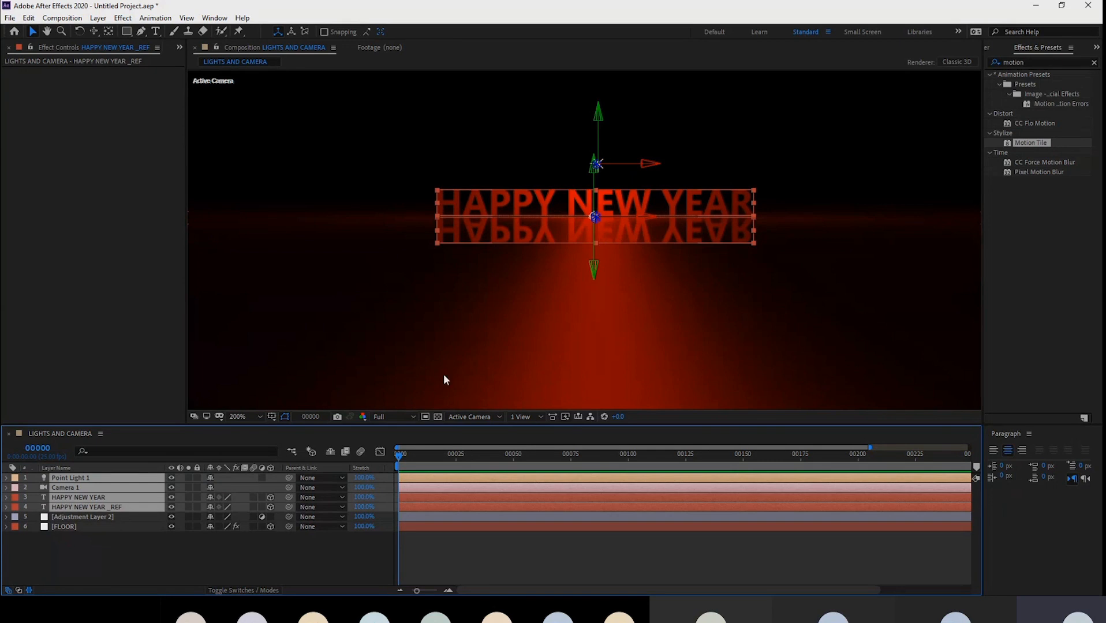
- Review the adjustment layer and FLOOR separately, and reselect the four layers above the adjustment layer
click(111, 544)
click(58, 517)
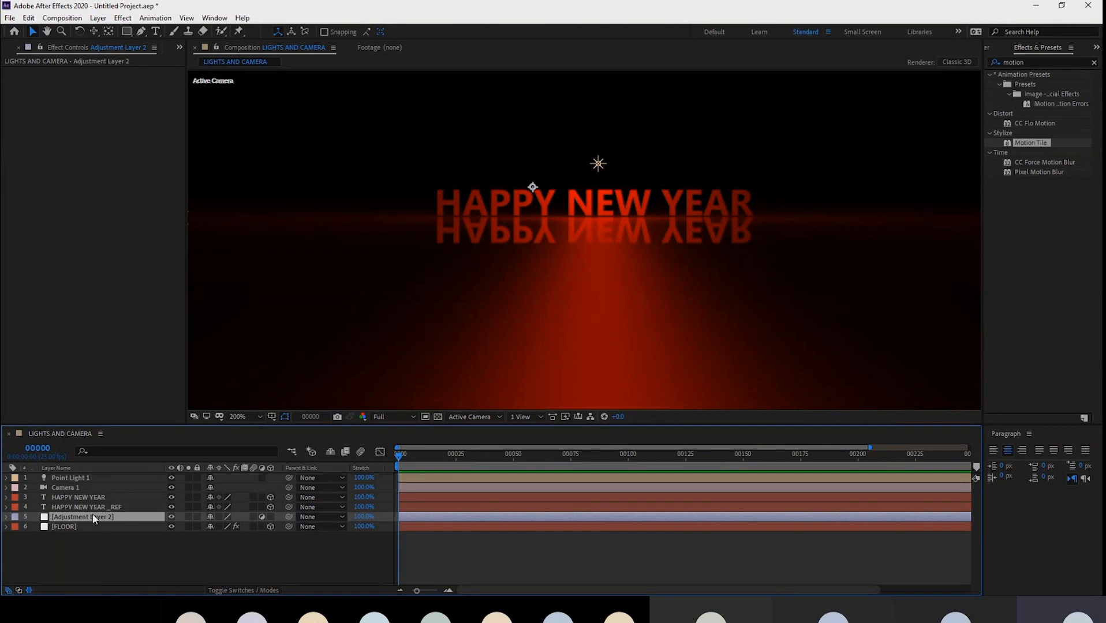
click(75, 525)
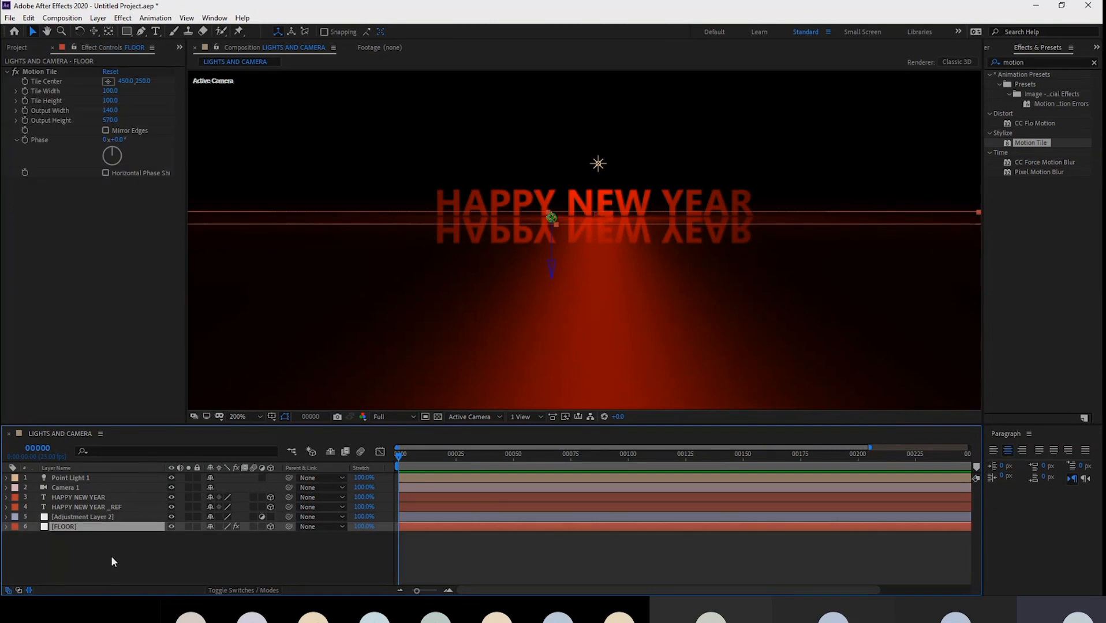
click(110, 555)
click(90, 508)
shift+click(74, 477)
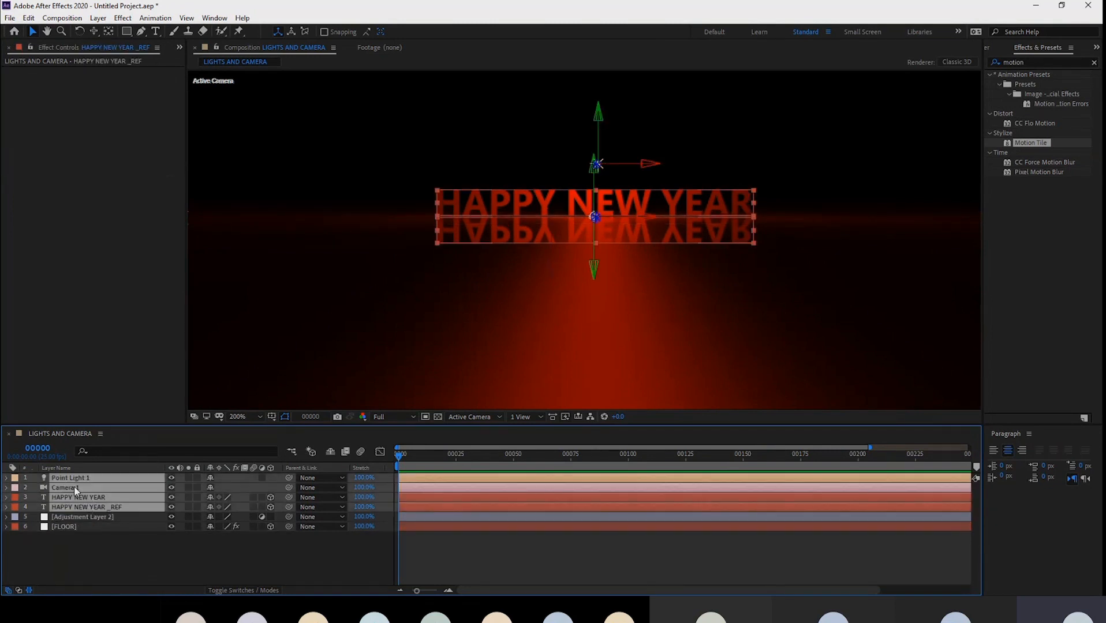
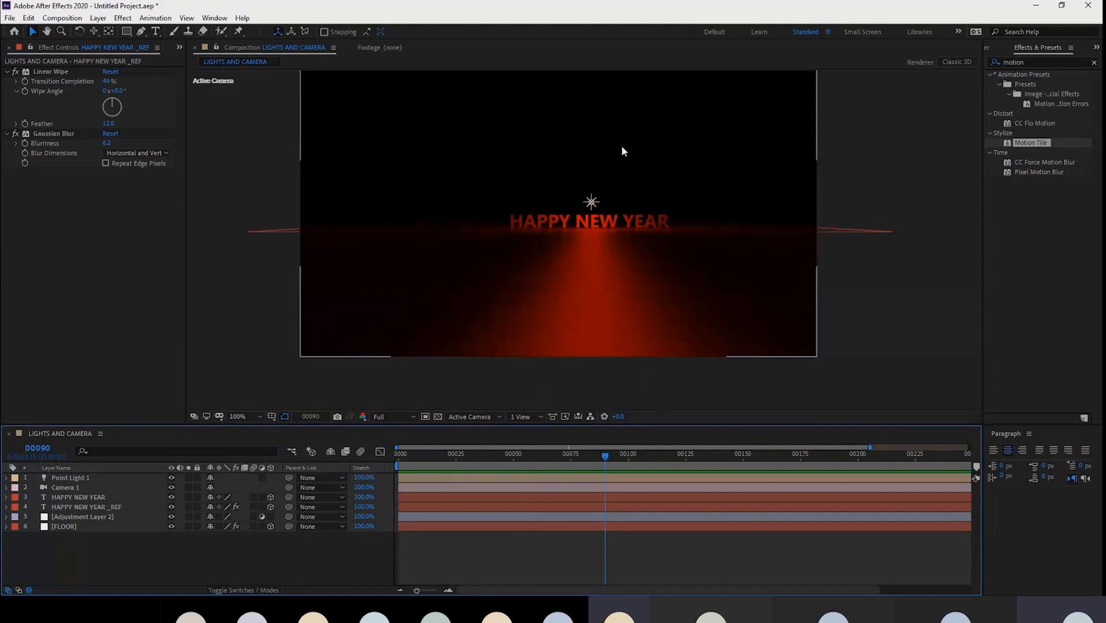
- Try small camera moves around the HAPPY NEW YEAR text and undo them
scroll(634, 193, up, 1)
scroll(639, 194, down, 1)
drag(669, 202, 710, 217)
key(v)
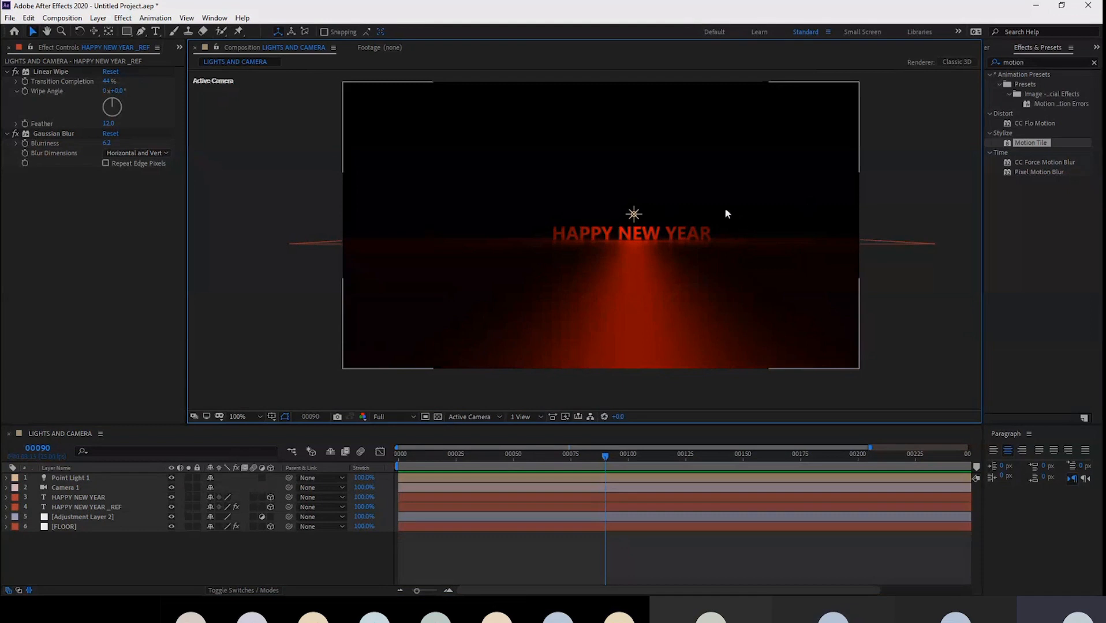
key(c)
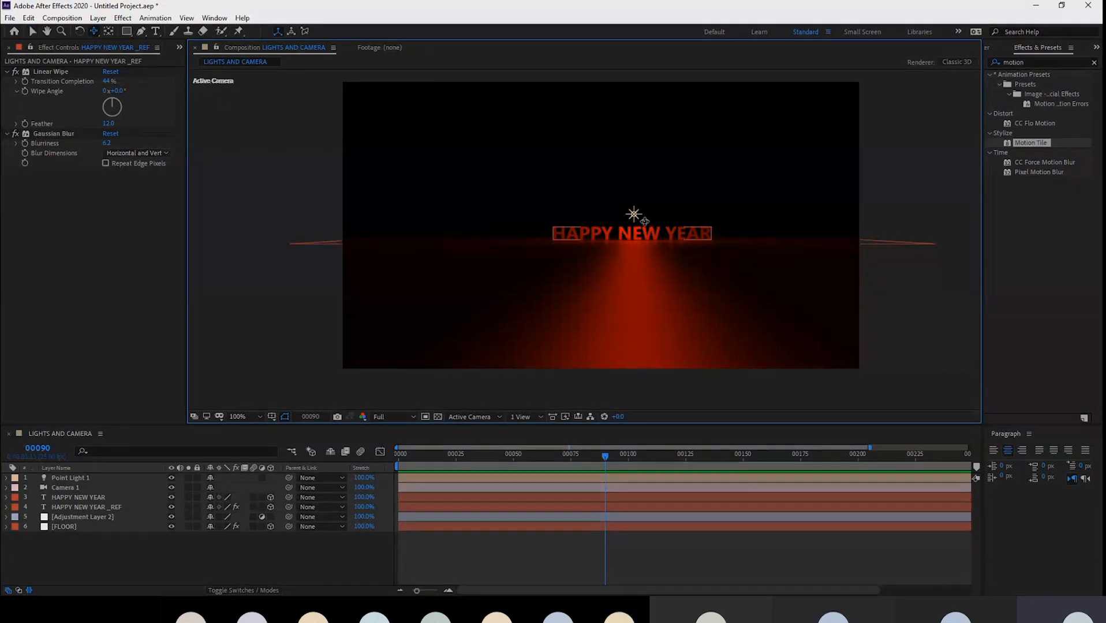
drag(636, 222, 631, 221)
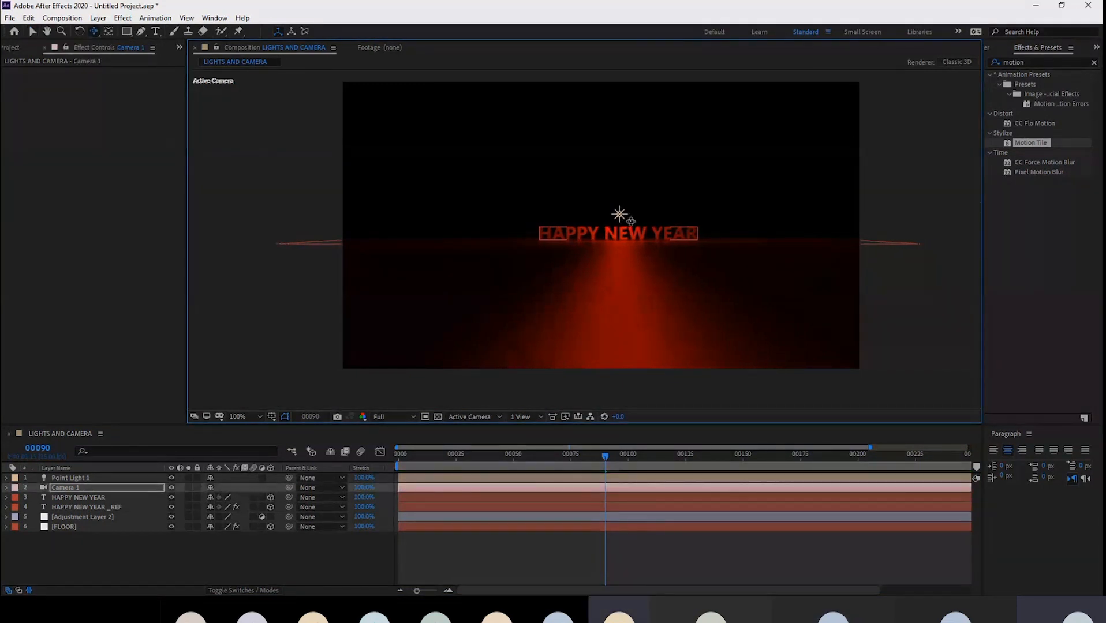
key(ctrl+z)
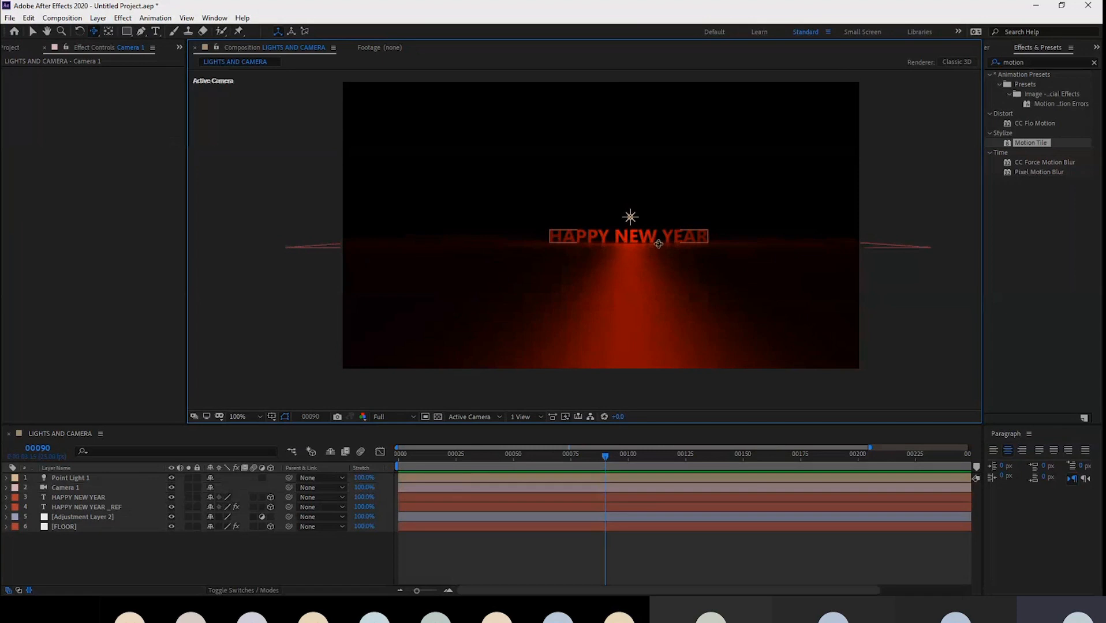
drag(659, 247, 651, 231)
key(ctrl+z)
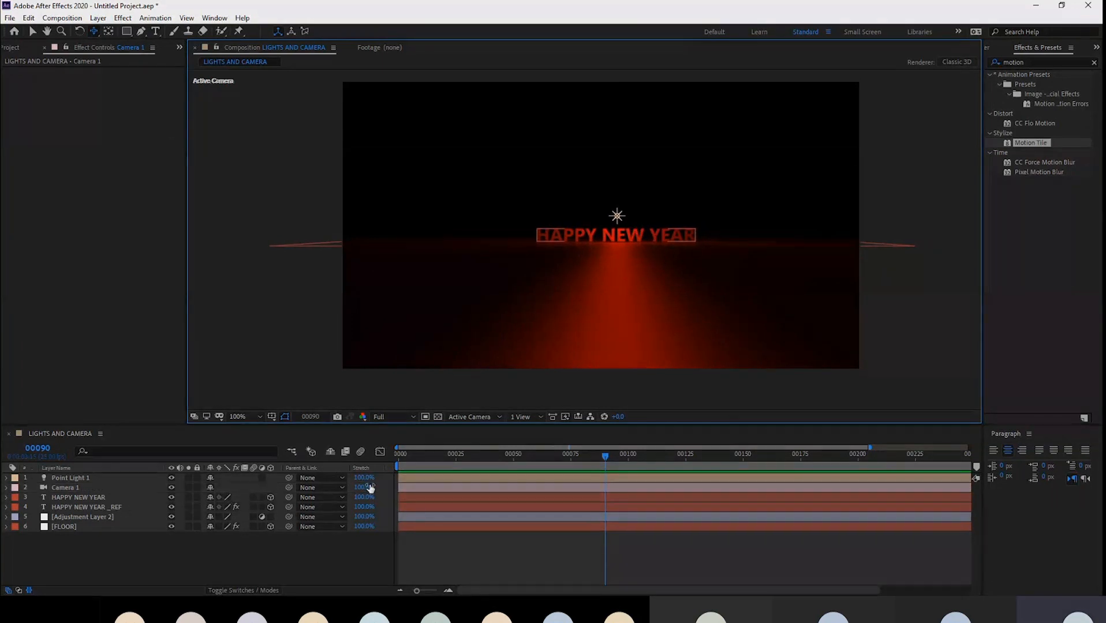
- Select Point Light 1, reveal its Light Options and enlarge the timeline area to show them all
click(178, 552)
click(67, 479)
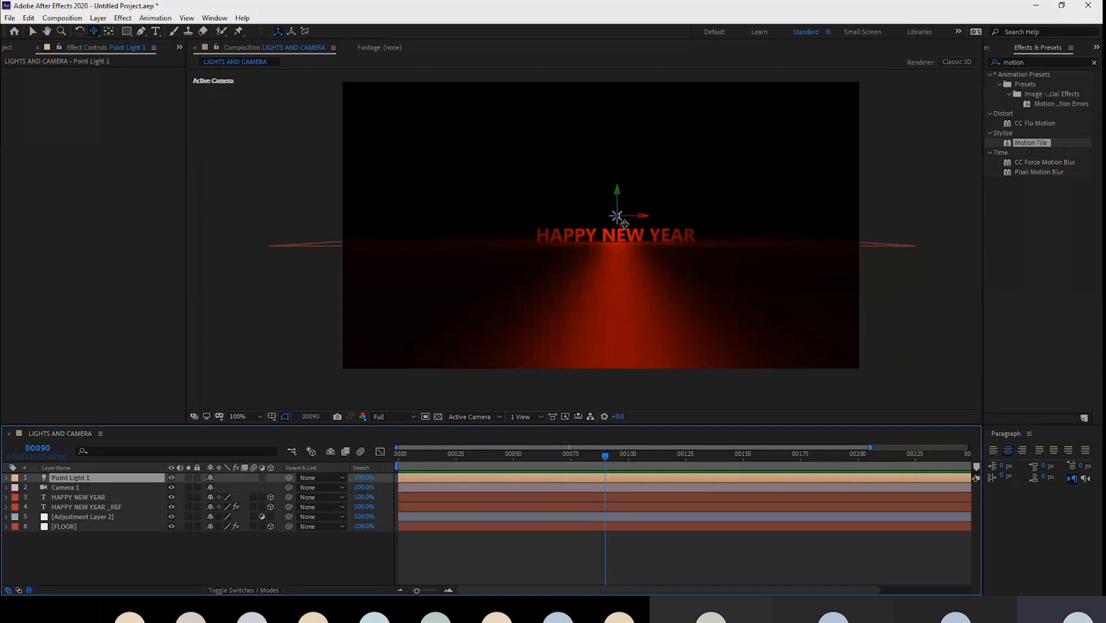
key(period)
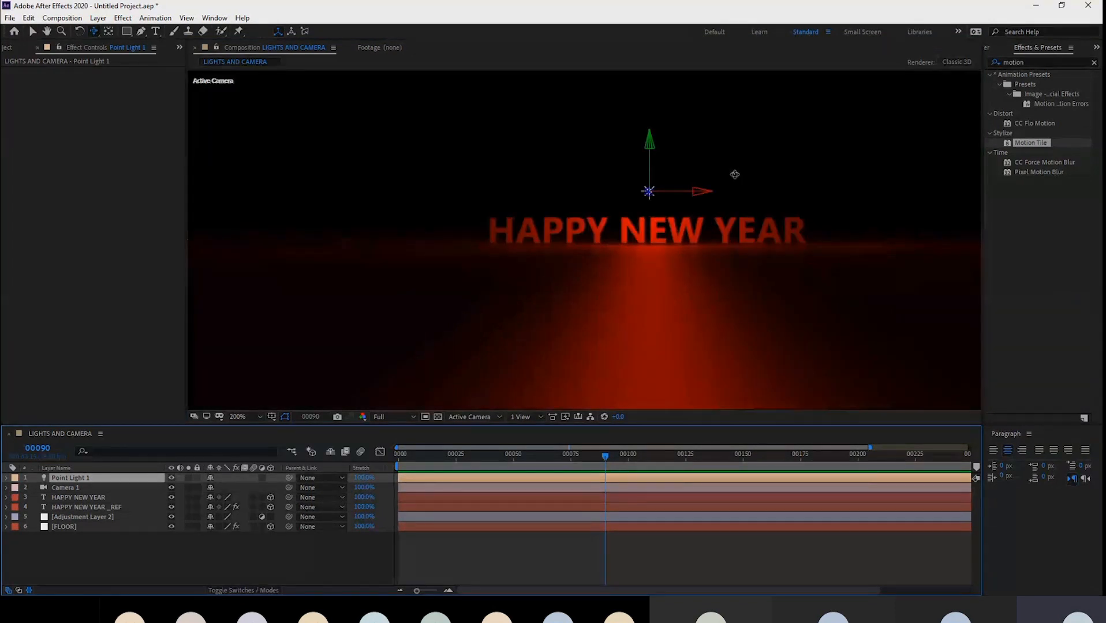
key(v)
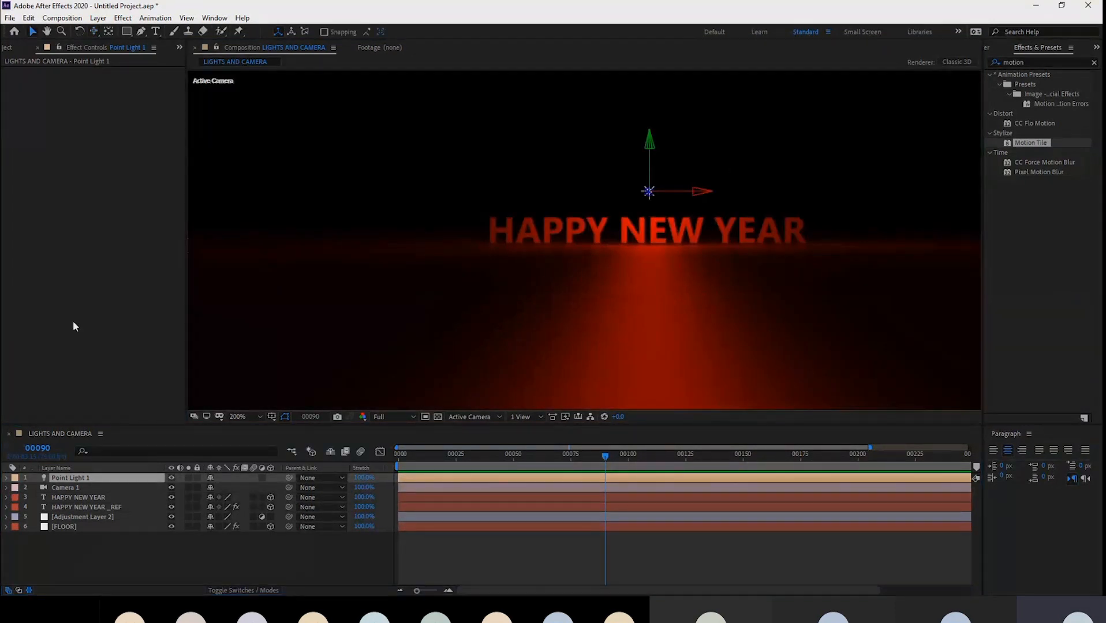
click(72, 482)
click(72, 479)
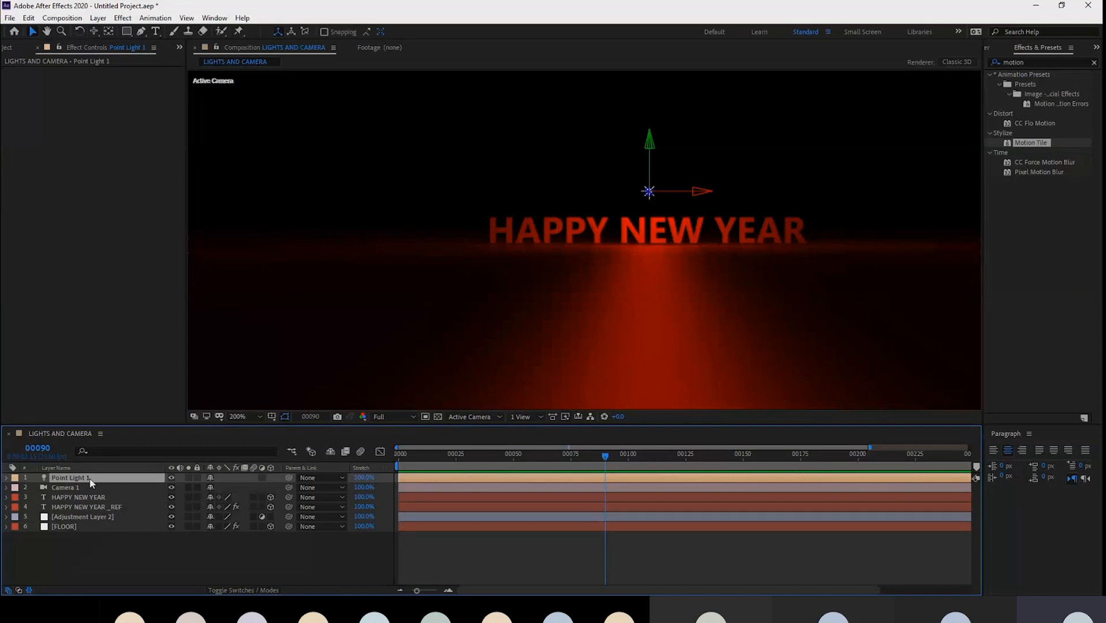
key(a)
key(a)
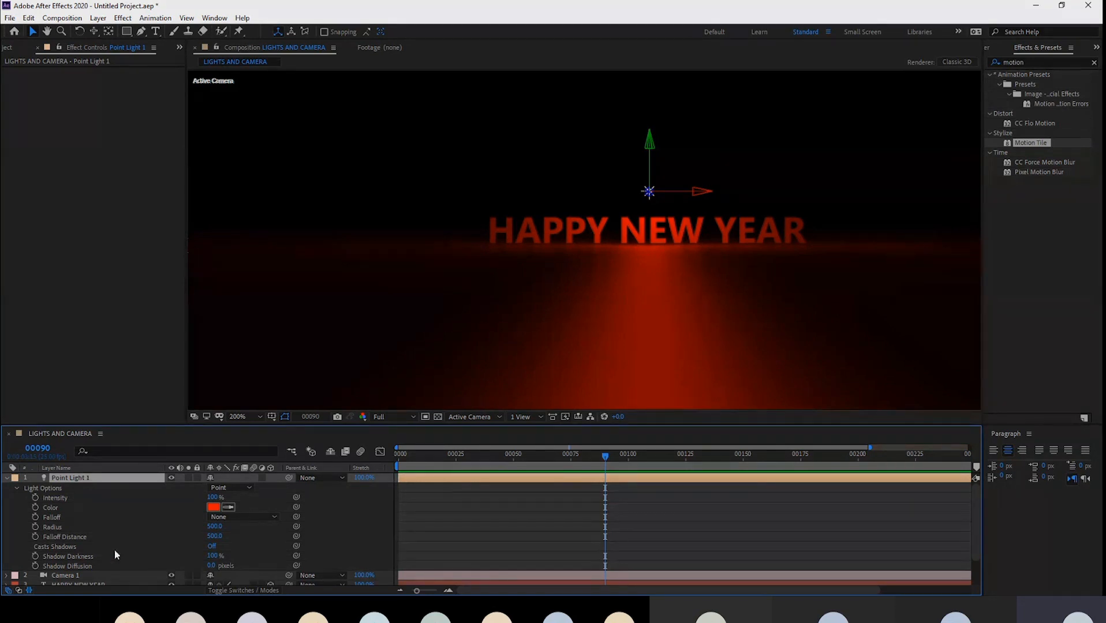
drag(257, 426, 257, 394)
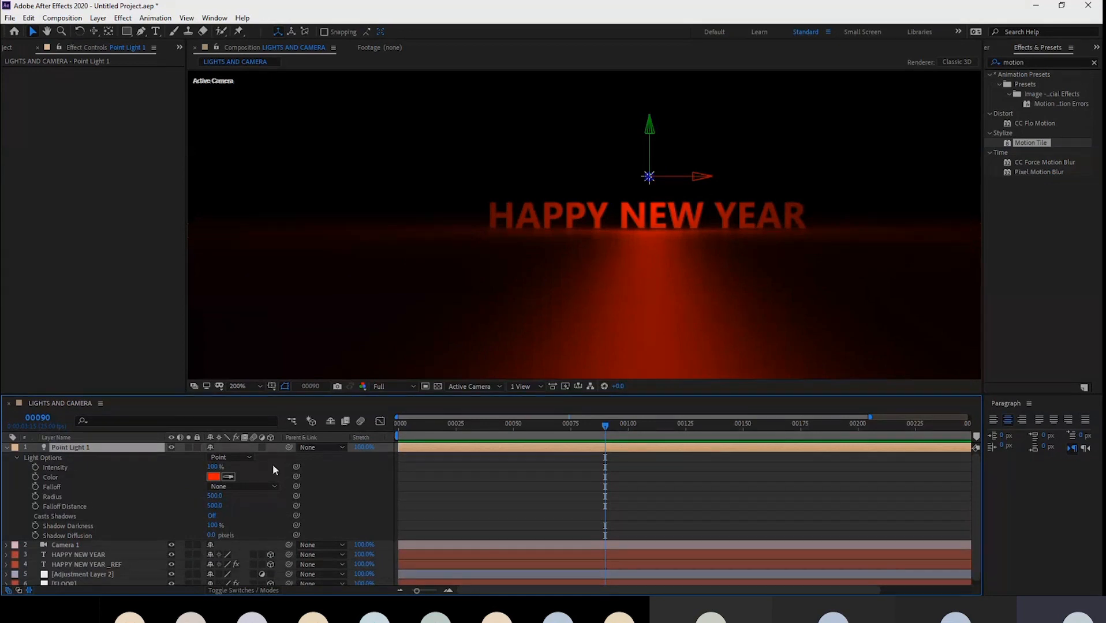
- Set Point Light 1's Intensity to 0% at frame 0 and start keyframing it
drag(213, 466, 151, 470)
drag(469, 428, 346, 440)
click(214, 467)
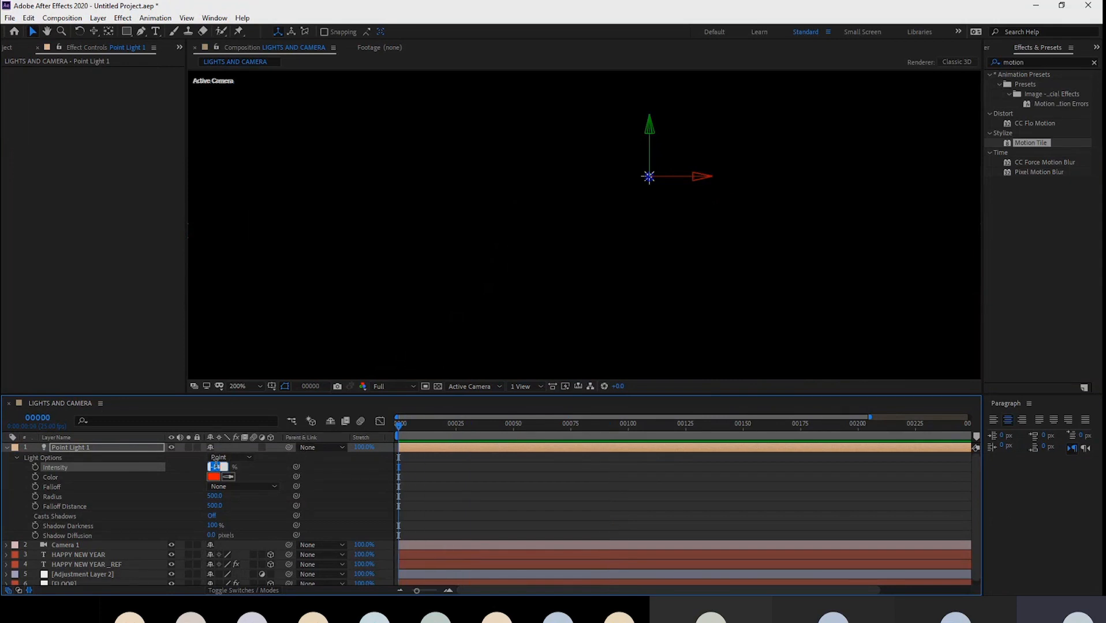
text(0)
key(Return)
click(35, 467)
- Add an Intensity keyframe of 100% for Point Light 1 at frame 50
key(space)
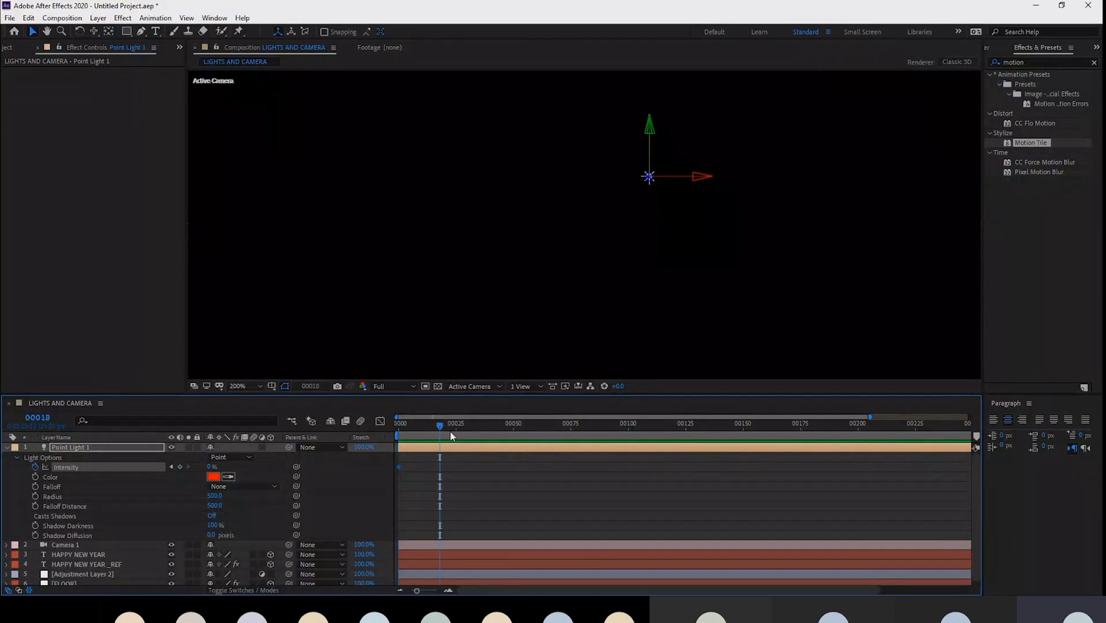
click(512, 434)
drag(212, 467, 405, 473)
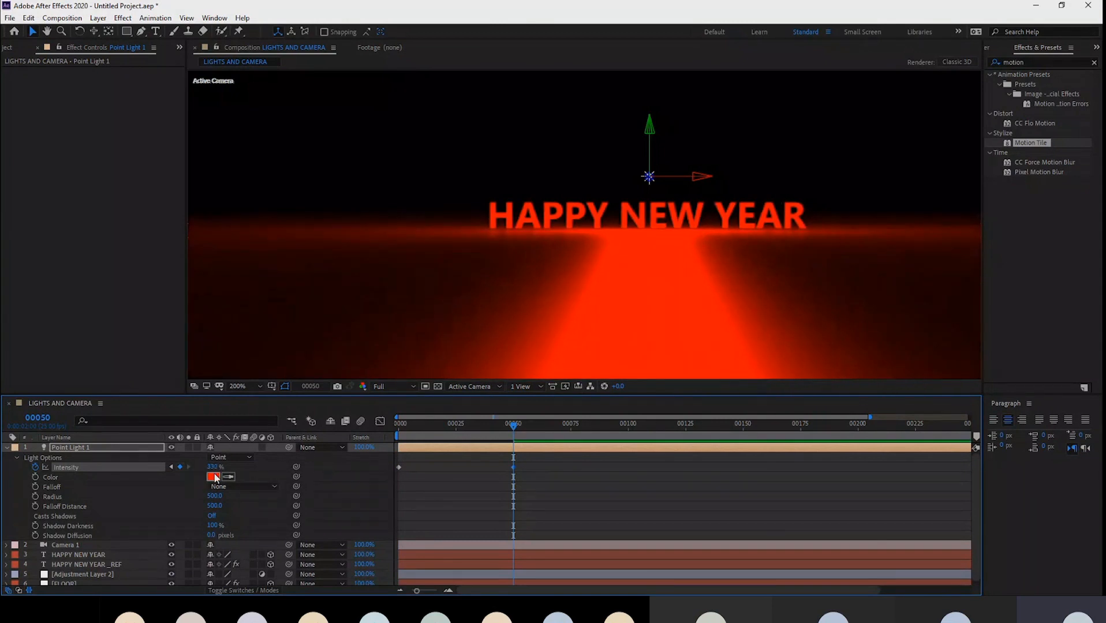
click(213, 467)
text(100)
key(Return)
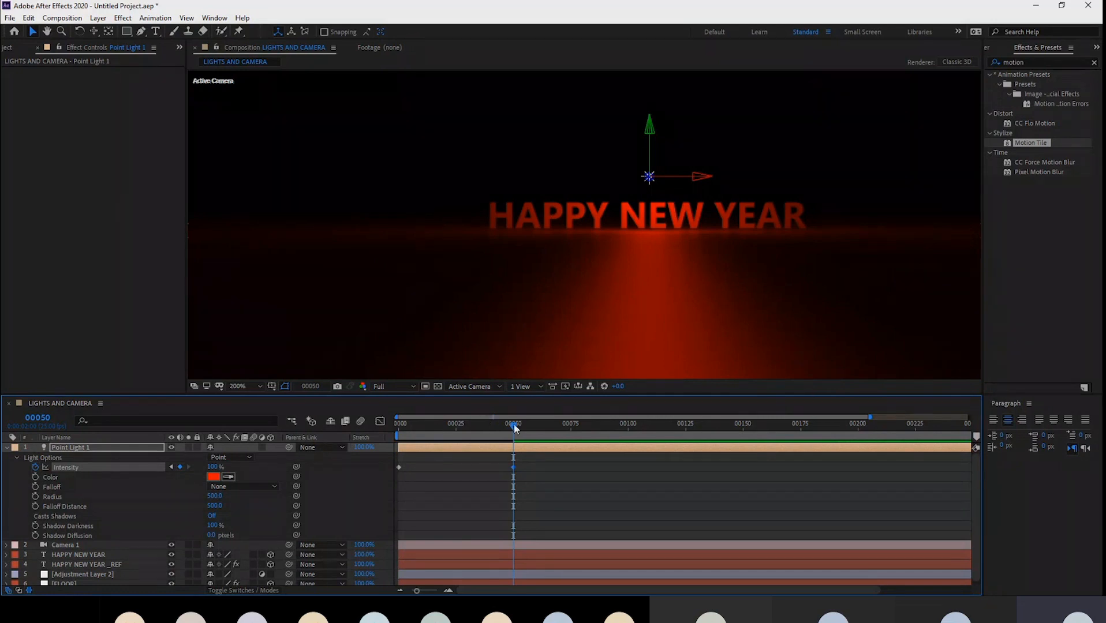
- Preview the light's intensity animation from frame 0, once with the whole composition framed and once closer on the text
drag(515, 428, 365, 442)
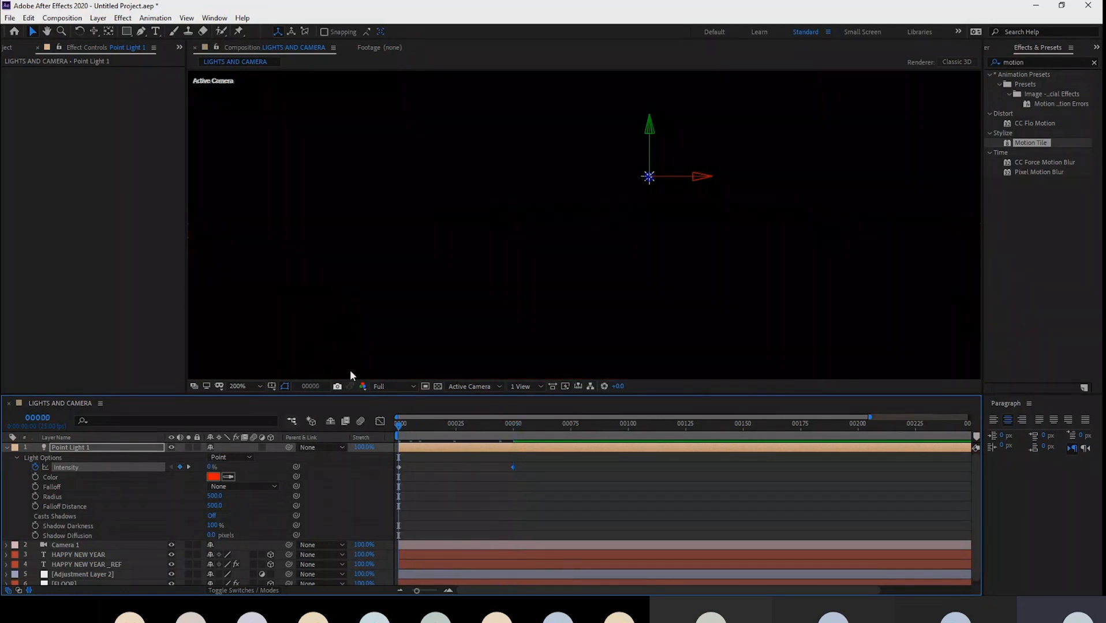
key(comma)
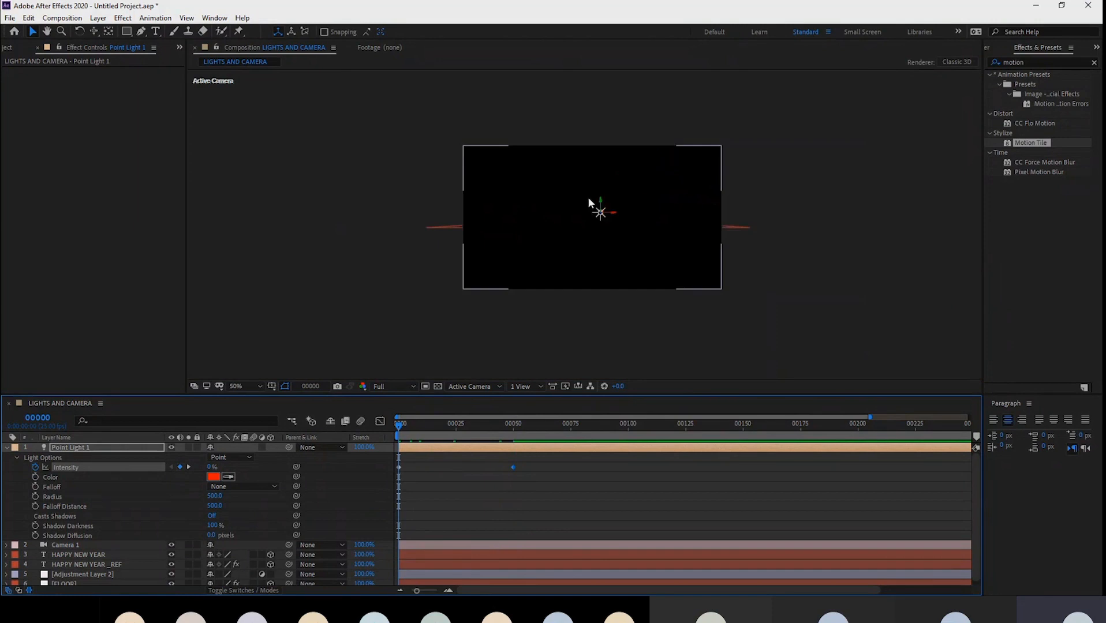
drag(584, 218, 569, 227)
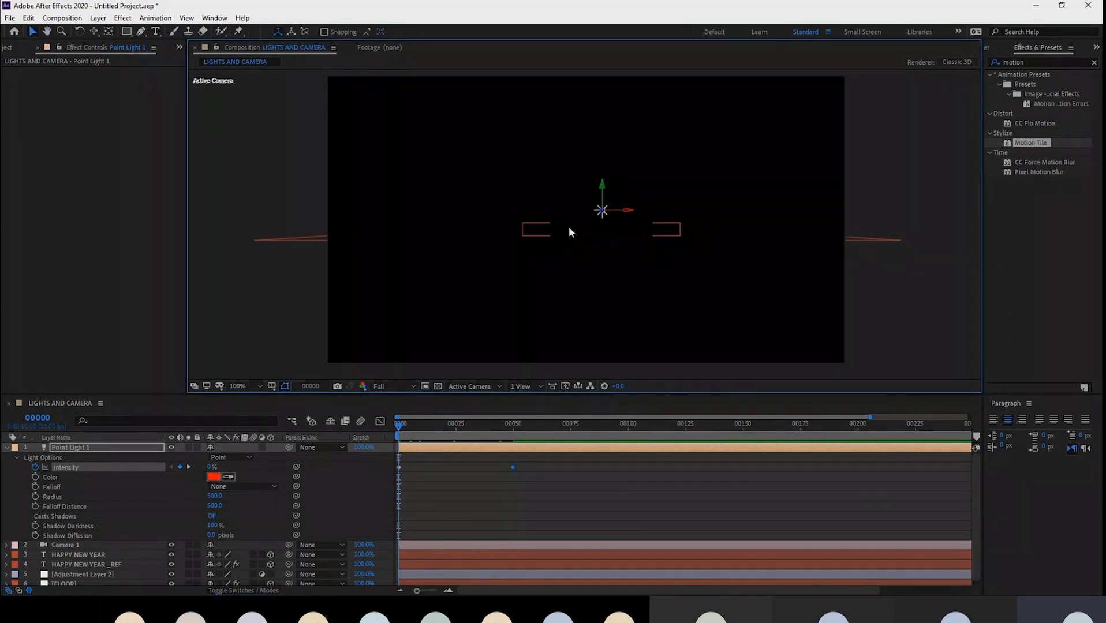
key(space)
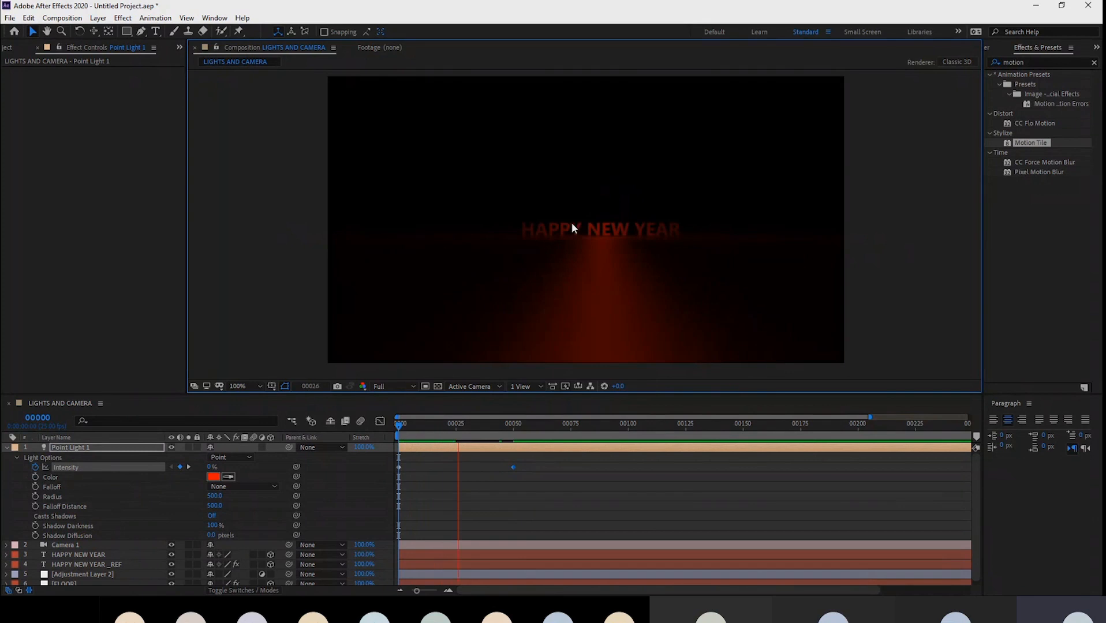
key(space)
key(period)
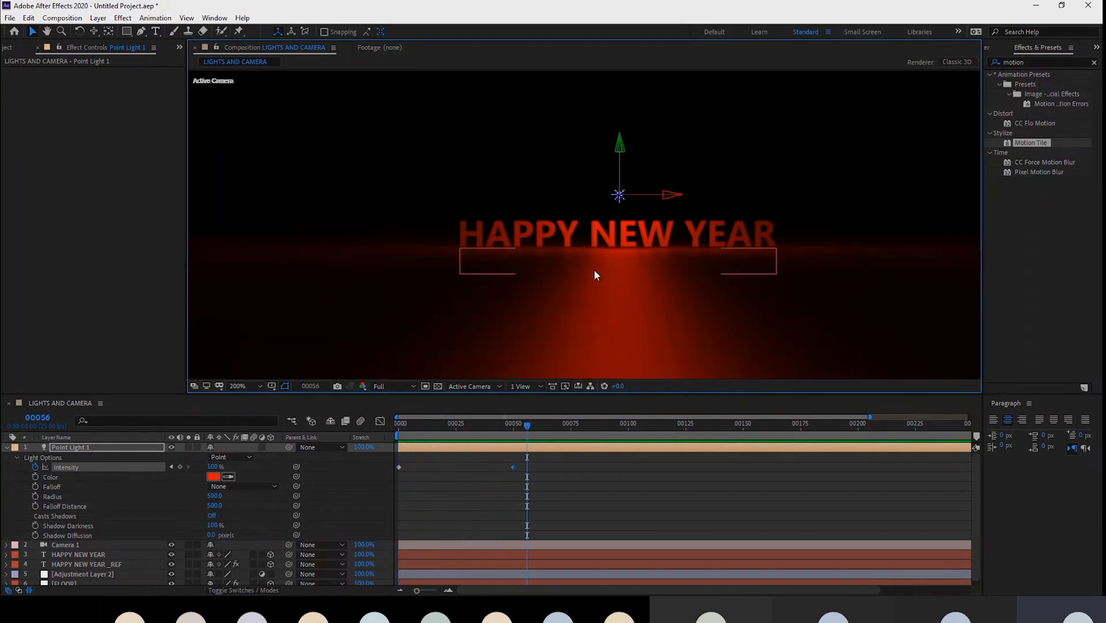
drag(601, 246, 612, 205)
click(69, 449)
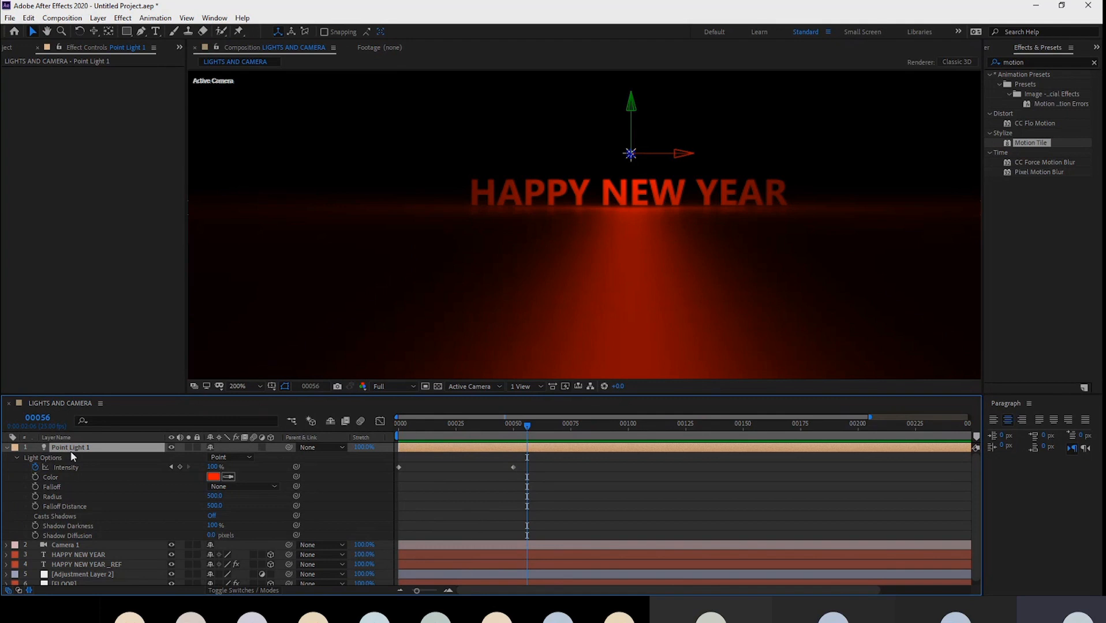
drag(435, 425, 323, 424)
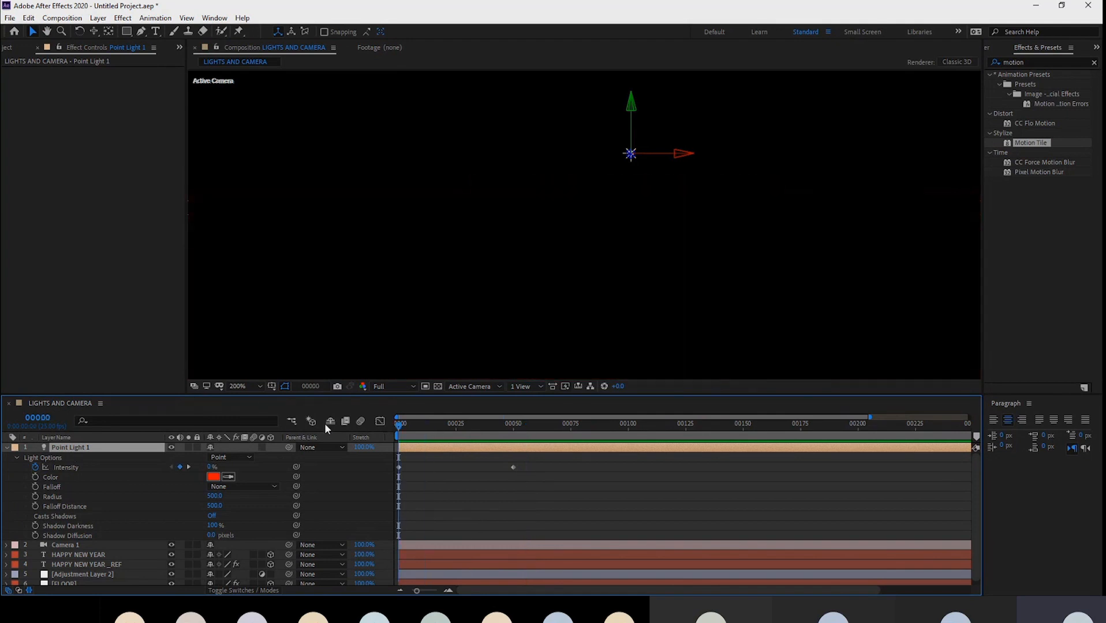
key(space)
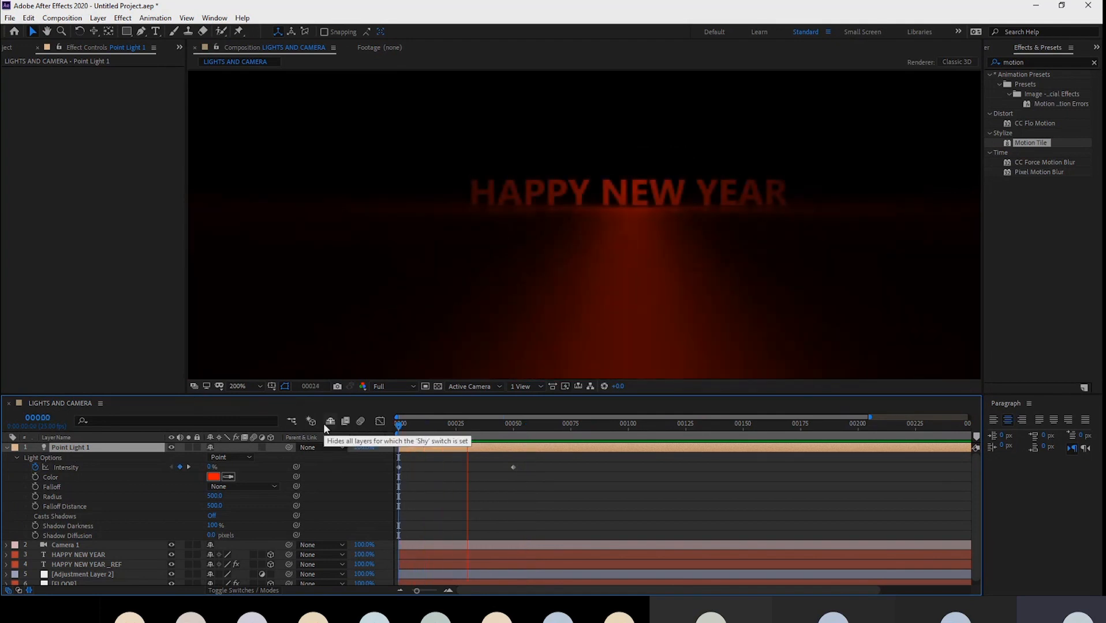
key(space)
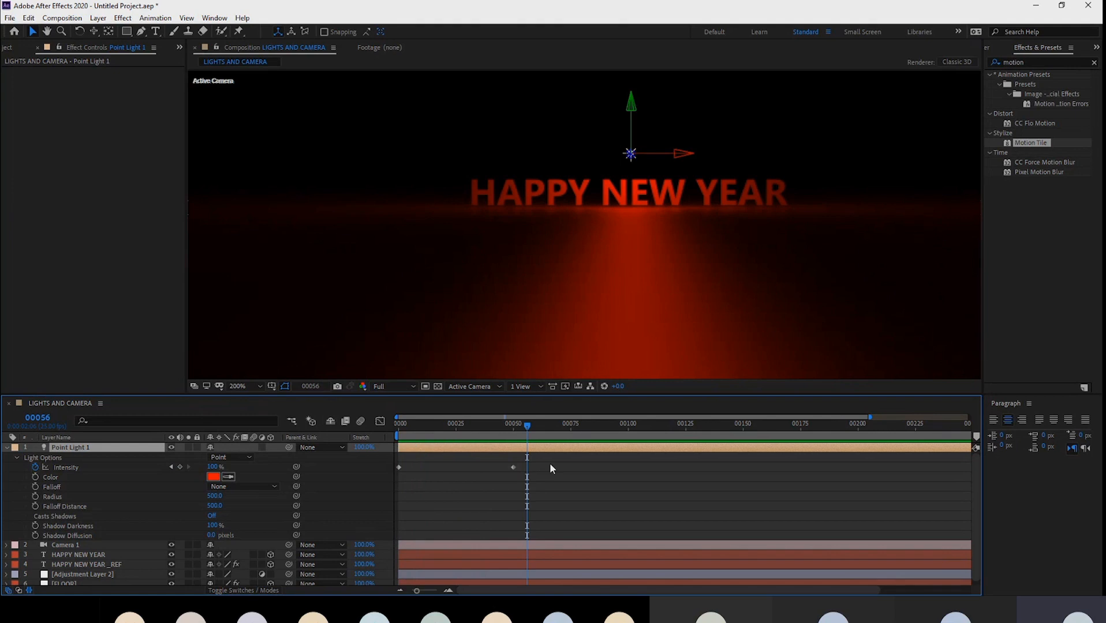
- Select both Intensity keyframes of Point Light 1 and place the playhead at frame 50
drag(549, 464, 389, 483)
drag(636, 471, 341, 500)
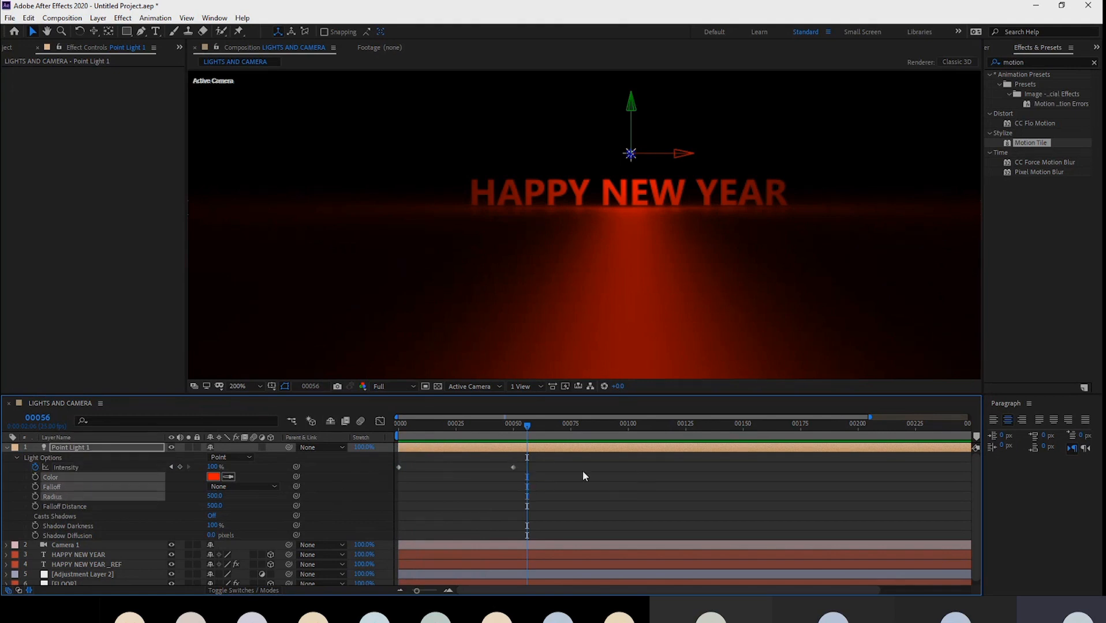
drag(581, 471, 358, 482)
drag(531, 425, 511, 471)
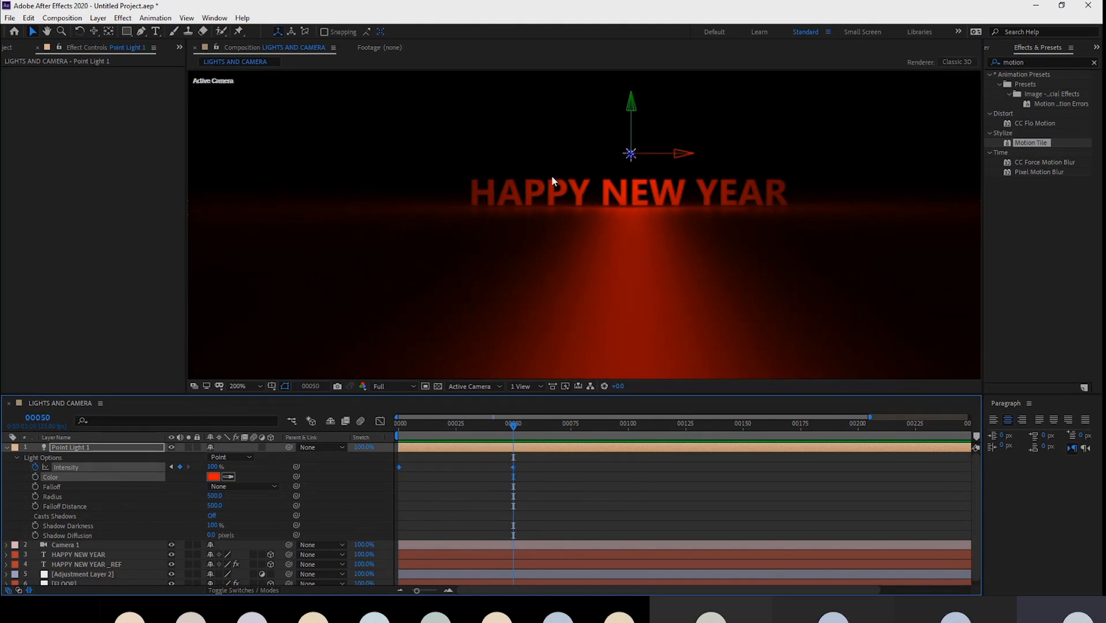
- Change Point Light 1's color to blue and check the scene at frame 56
click(213, 476)
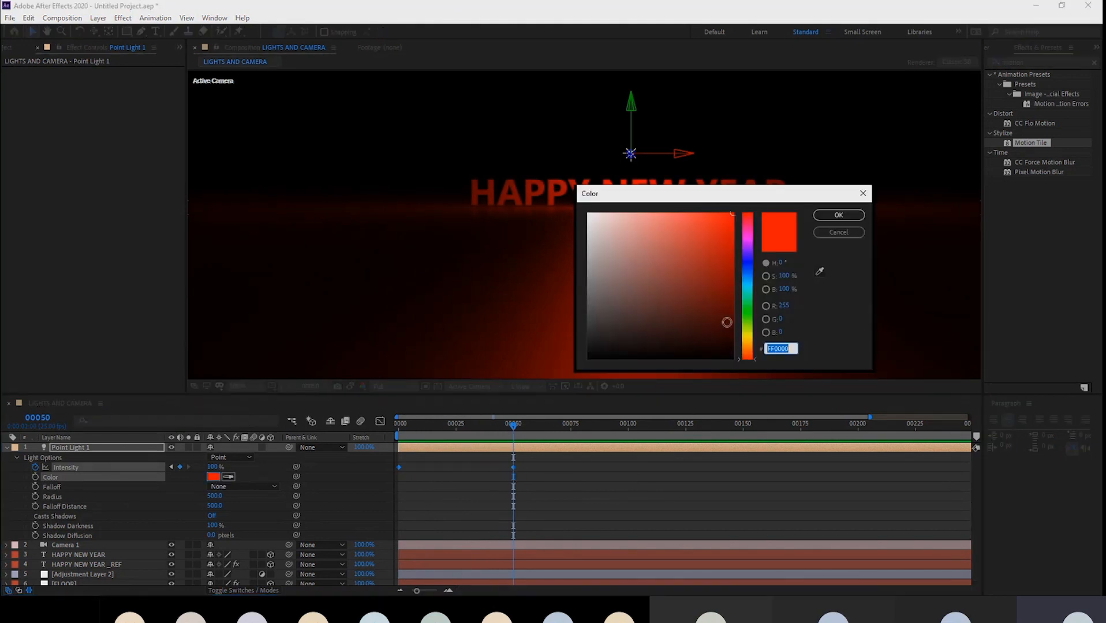
click(748, 279)
click(839, 215)
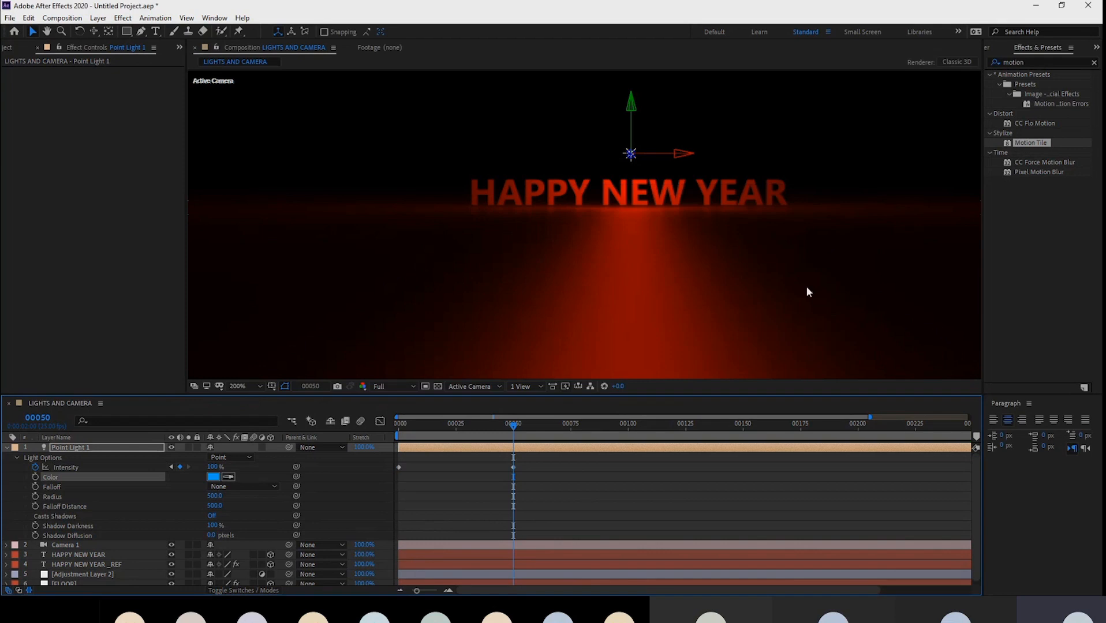
drag(510, 434, 527, 455)
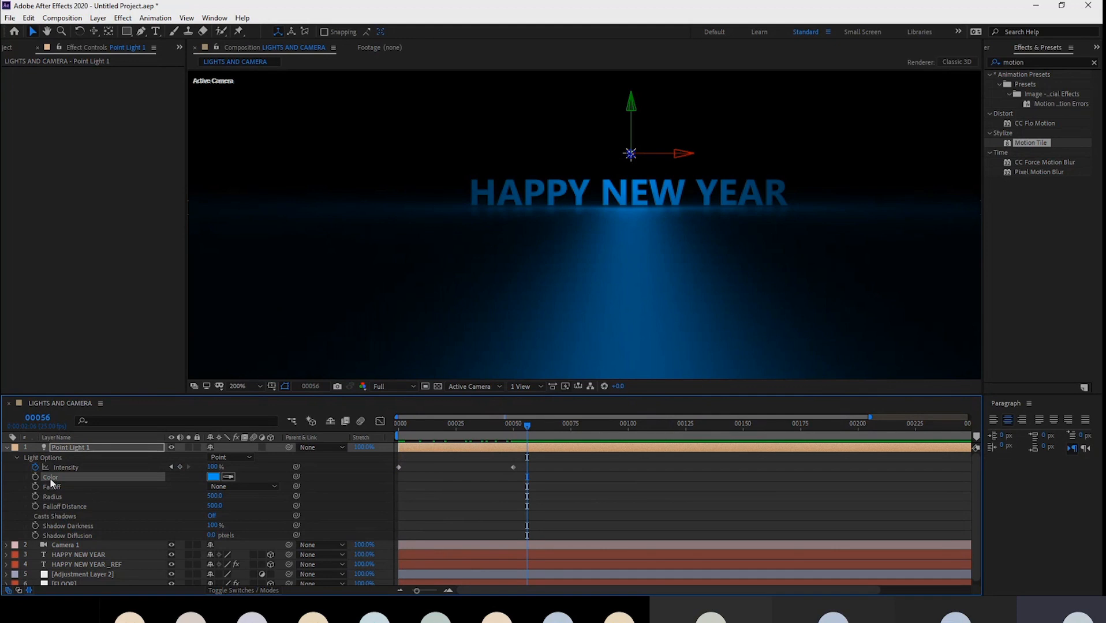
key(comma)
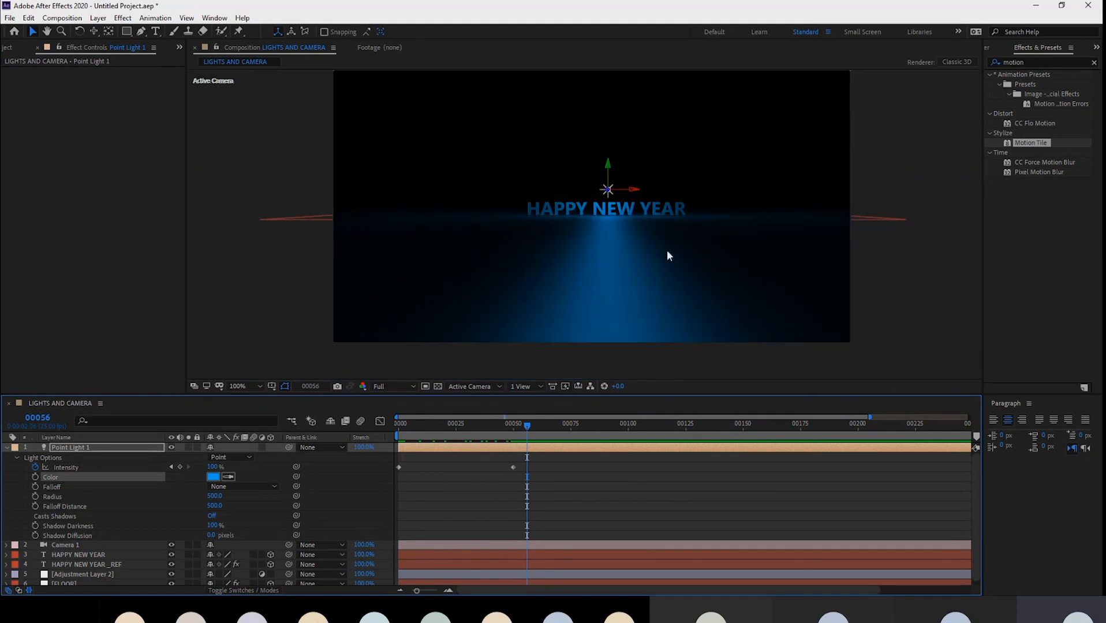
- Try the Smooth falloff on Point Light 1 and switch it back to None
click(245, 488)
click(238, 511)
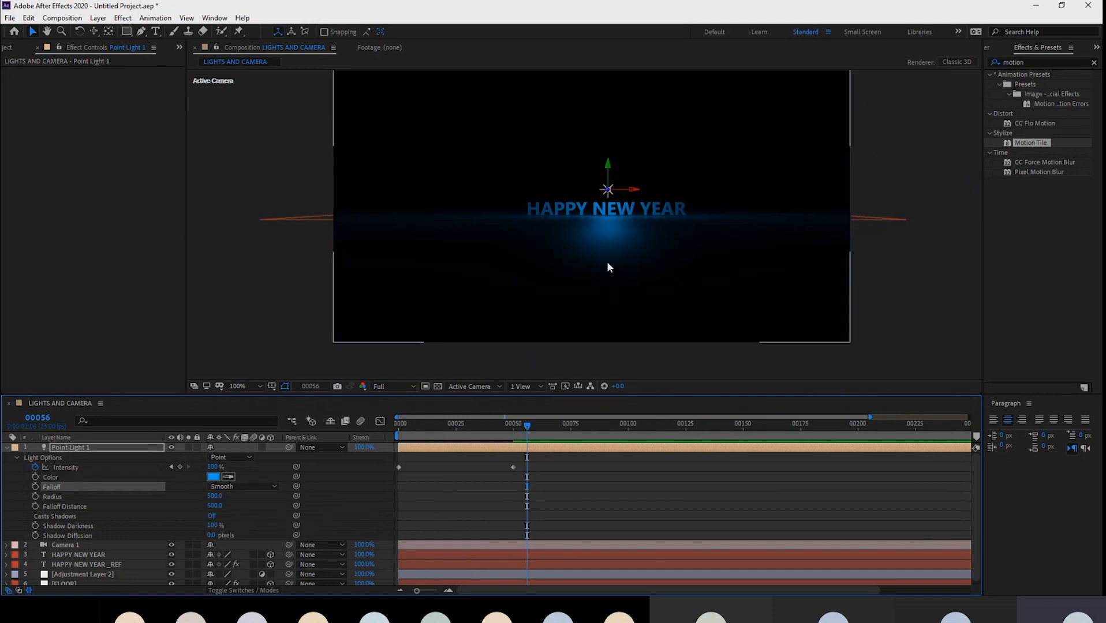
key(period)
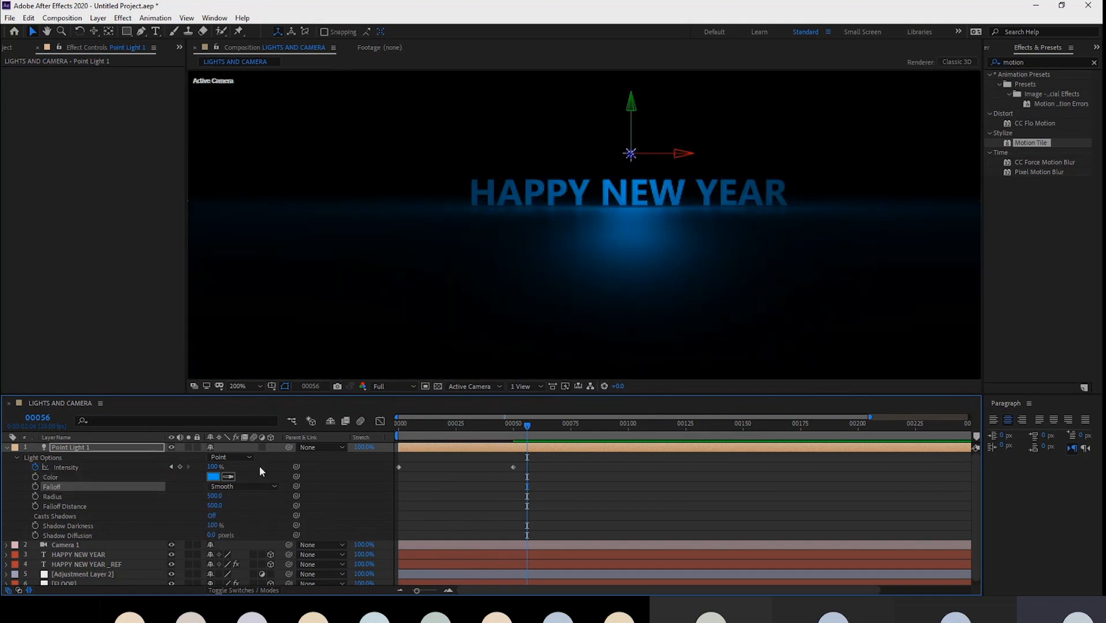
click(247, 489)
click(235, 499)
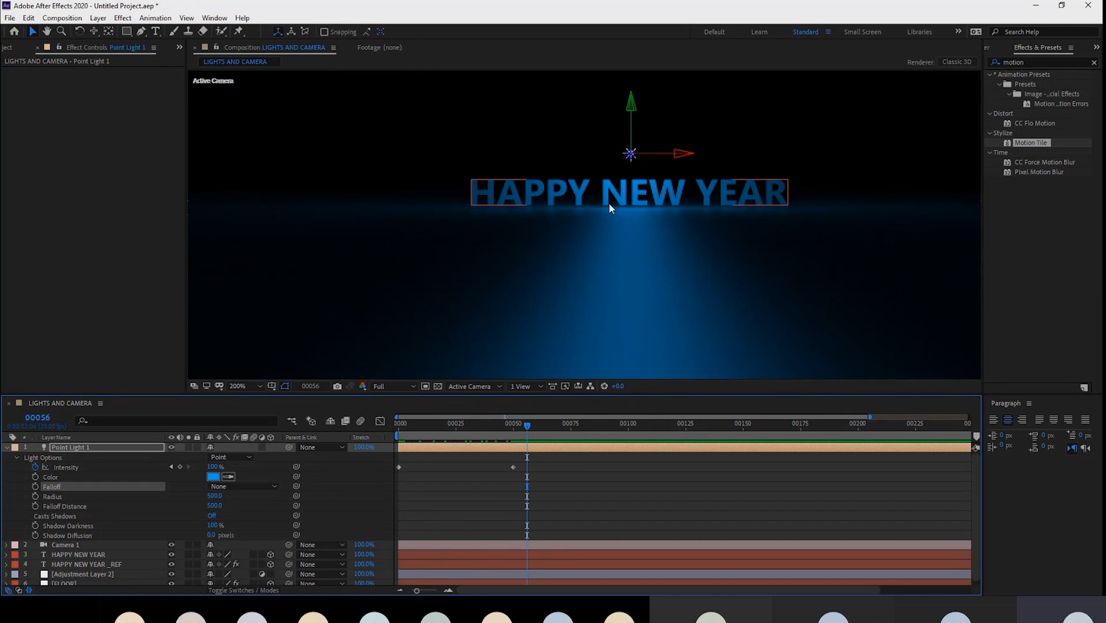
- Try Smooth falloff on Point Light 1 and change it to Inverse Square Clamped
key(comma)
key(comma)
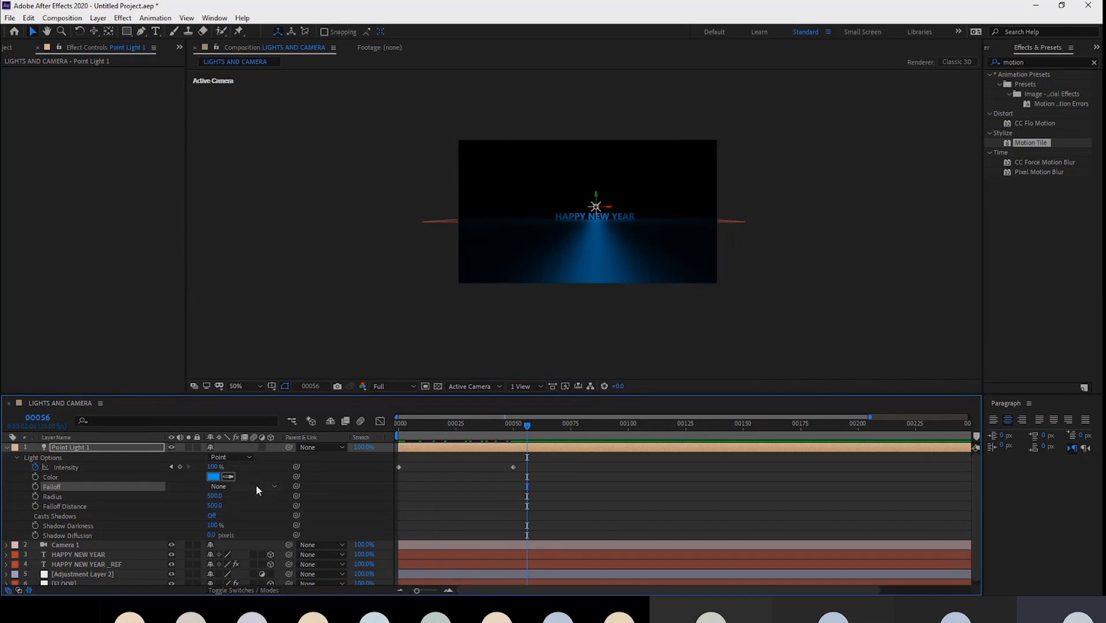
click(245, 488)
click(242, 511)
click(254, 486)
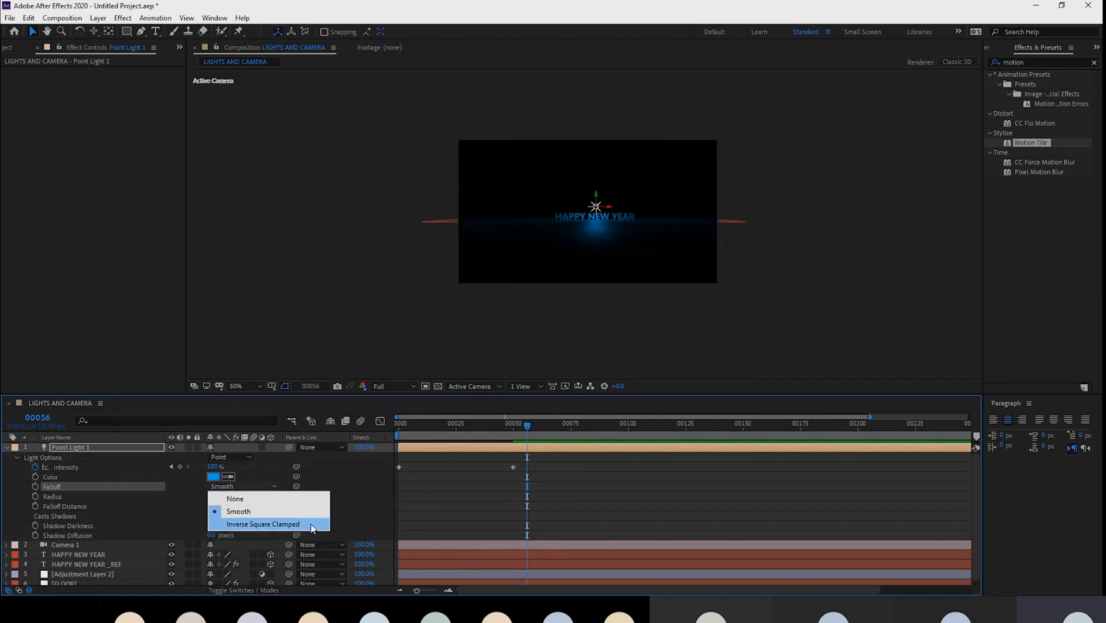
click(259, 524)
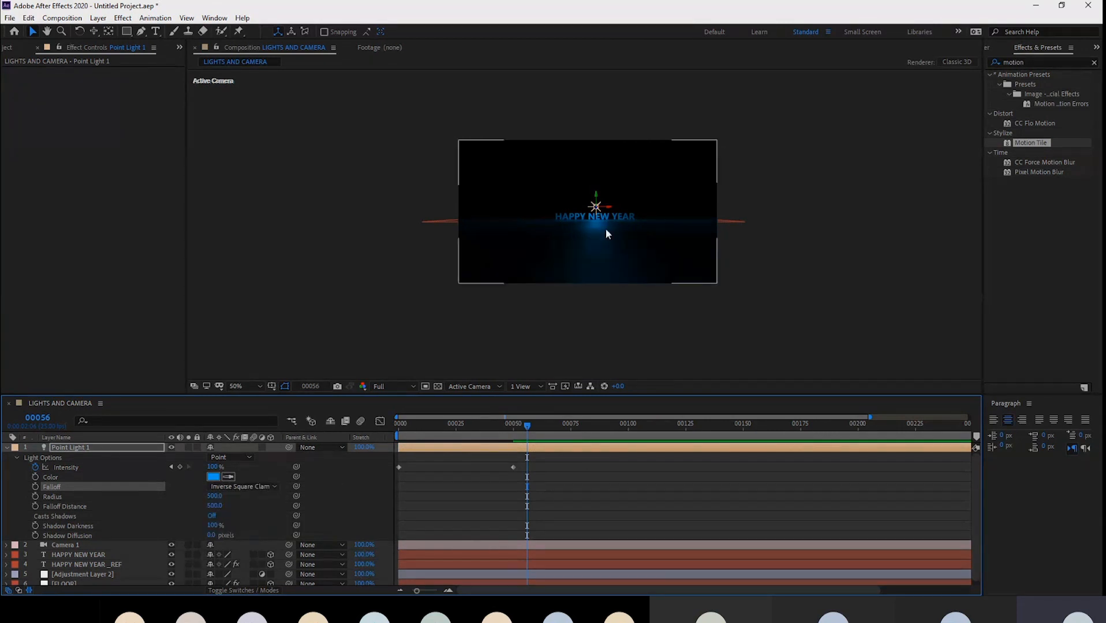
scroll(606, 240, up, 4)
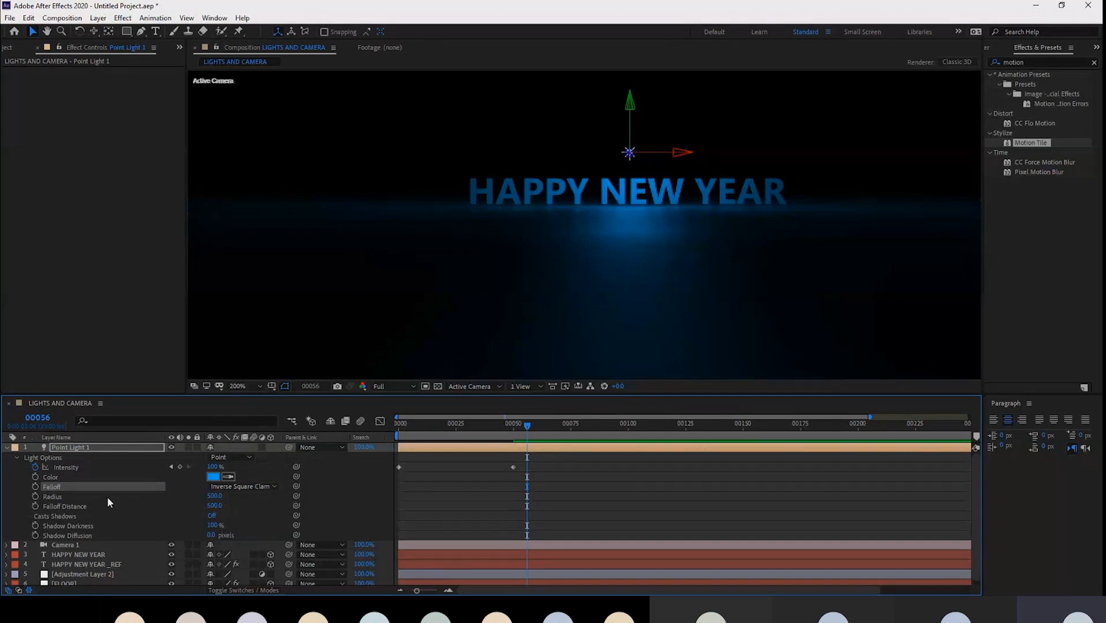
- Reduce Point Light 1's radius to 219 and raise its falloff distance to 630
drag(214, 496, 191, 499)
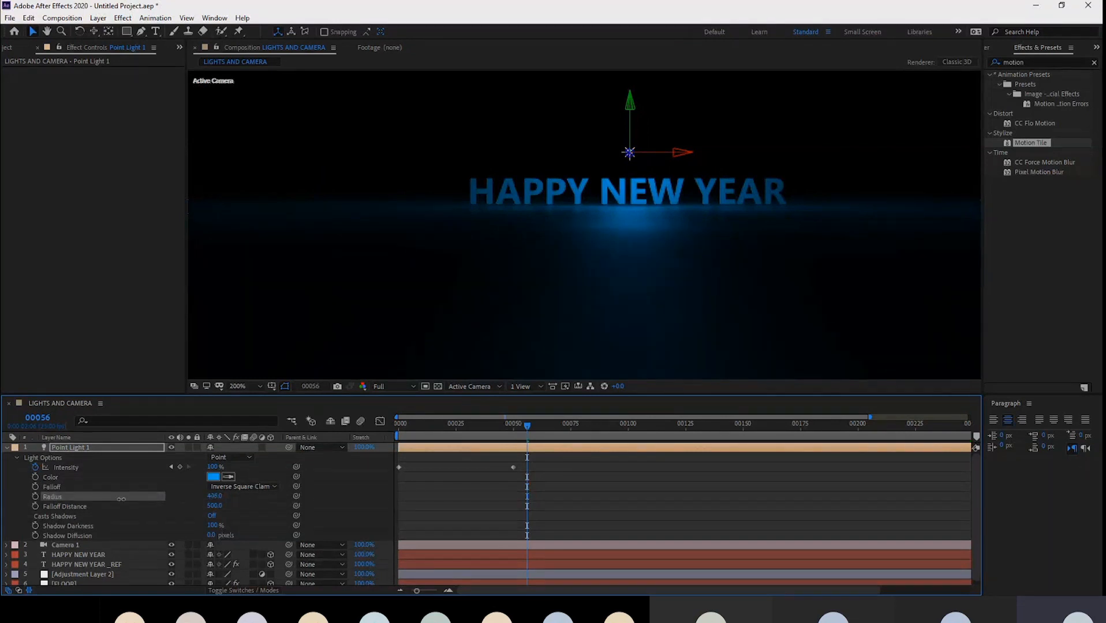
drag(121, 498, 62, 505)
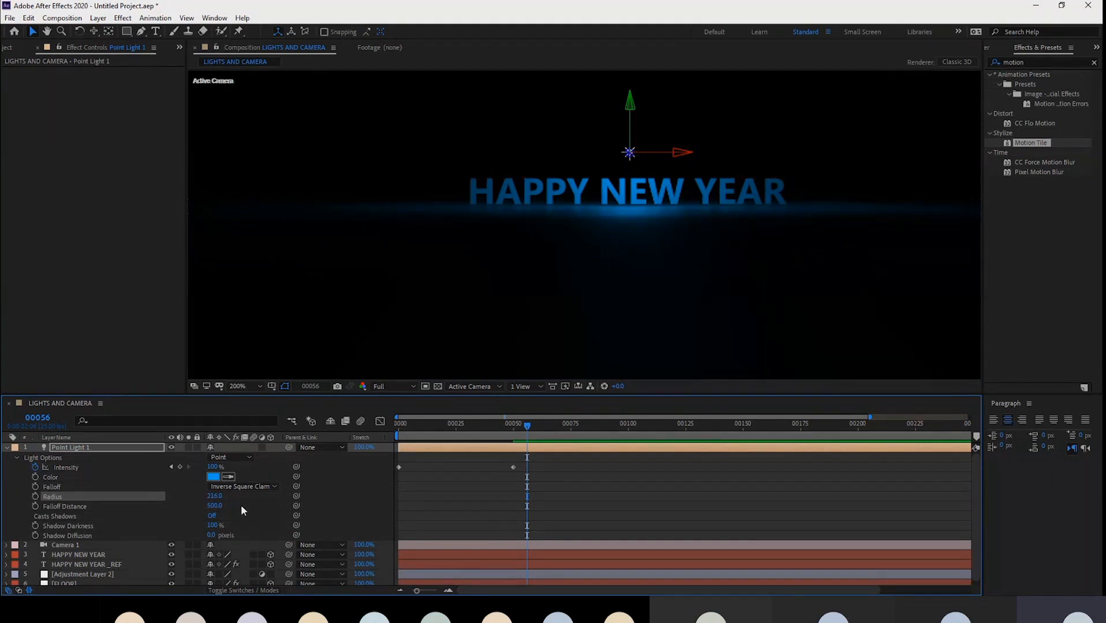
click(251, 489)
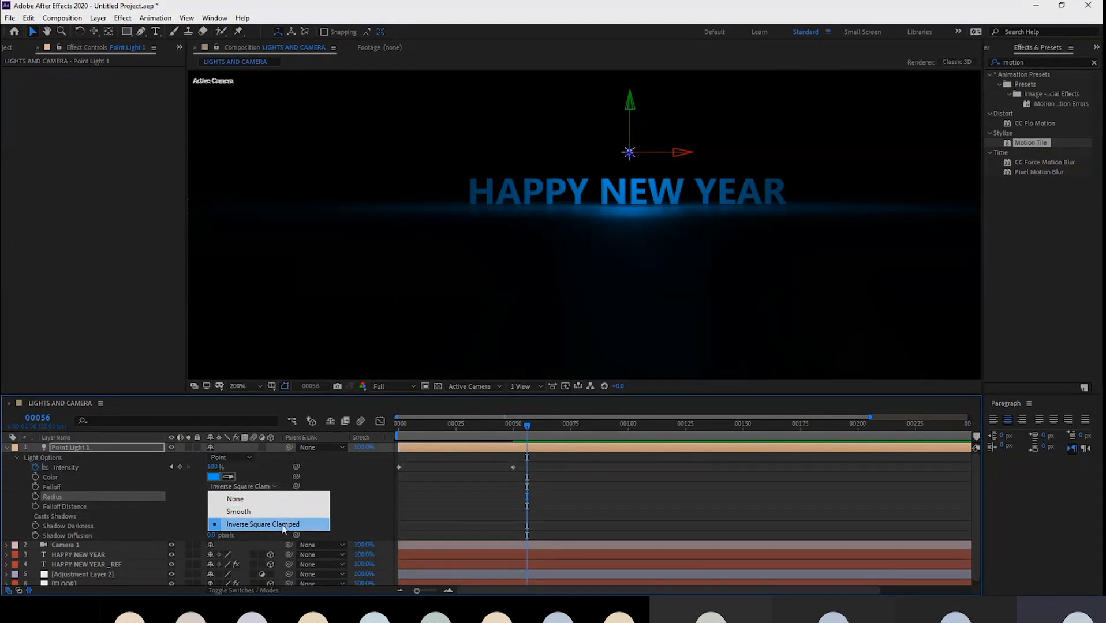
click(361, 500)
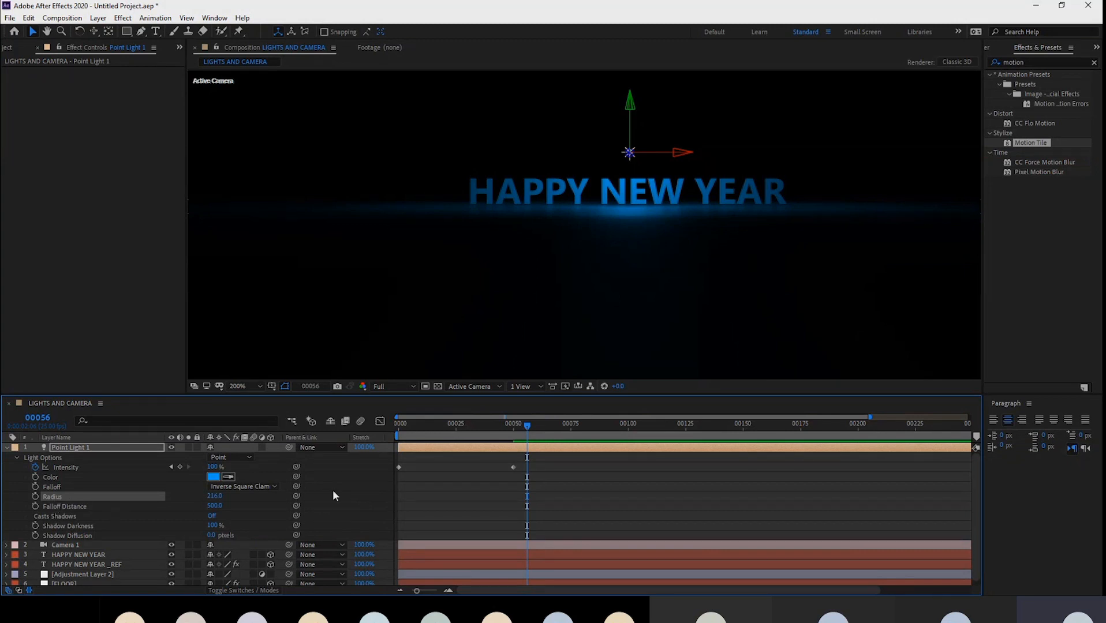
mouse_move(215, 497)
mouse_down()
mouse_move(239, 496)
mouse_move(210, 496)
mouse_up()
click(217, 513)
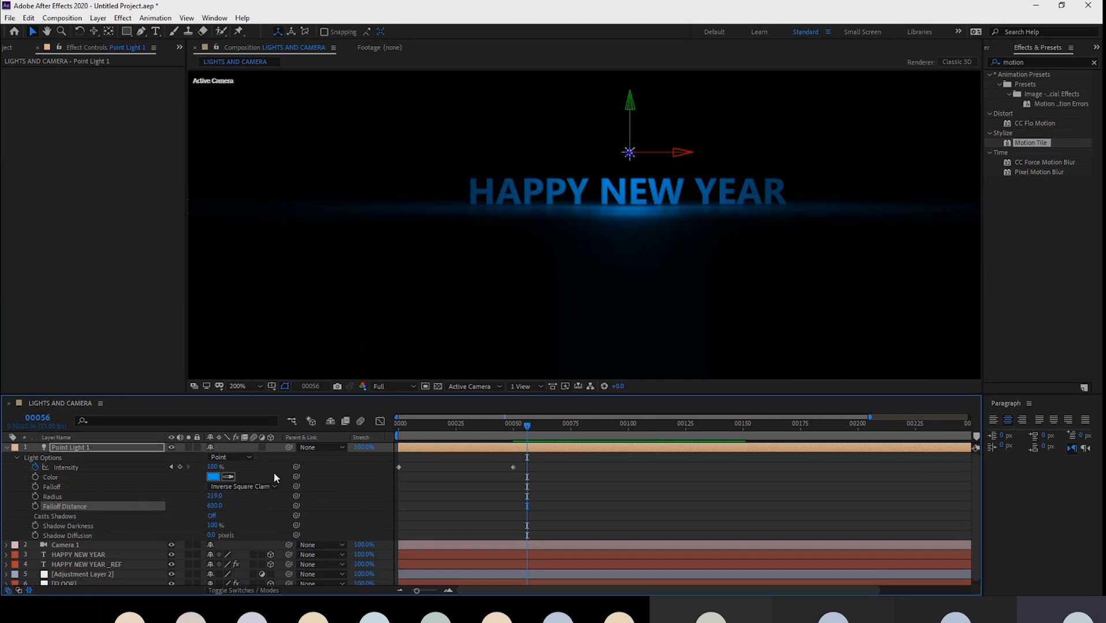
- Raise Point Light 1's falloff distance to 829 under Smooth falloff and return the falloff to Inverse Square Clamped
click(243, 486)
click(254, 512)
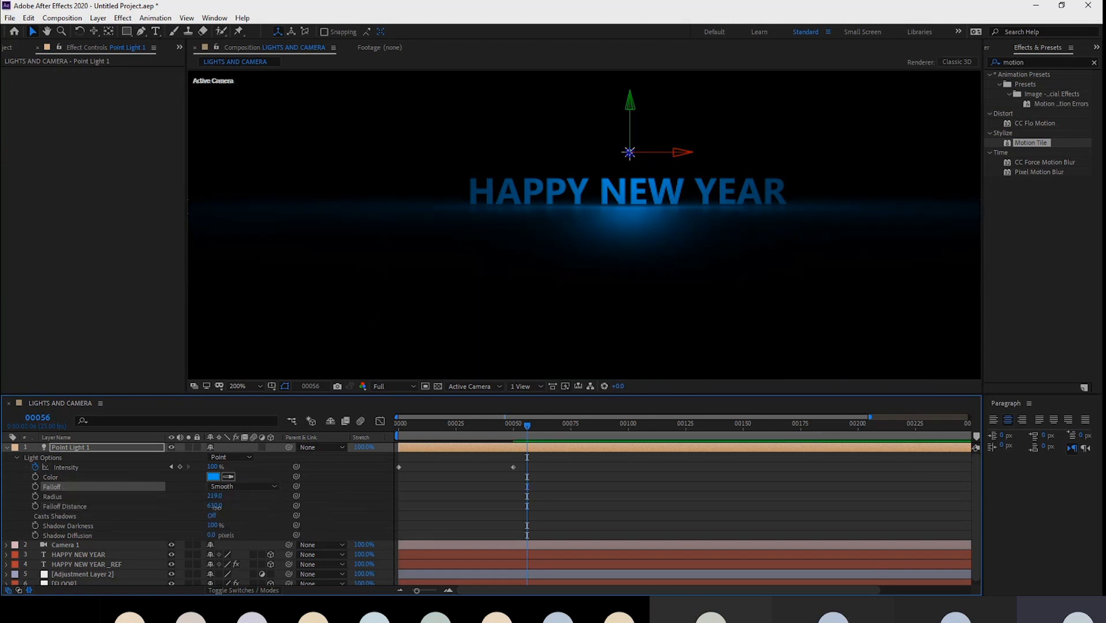
drag(81, 522, 312, 509)
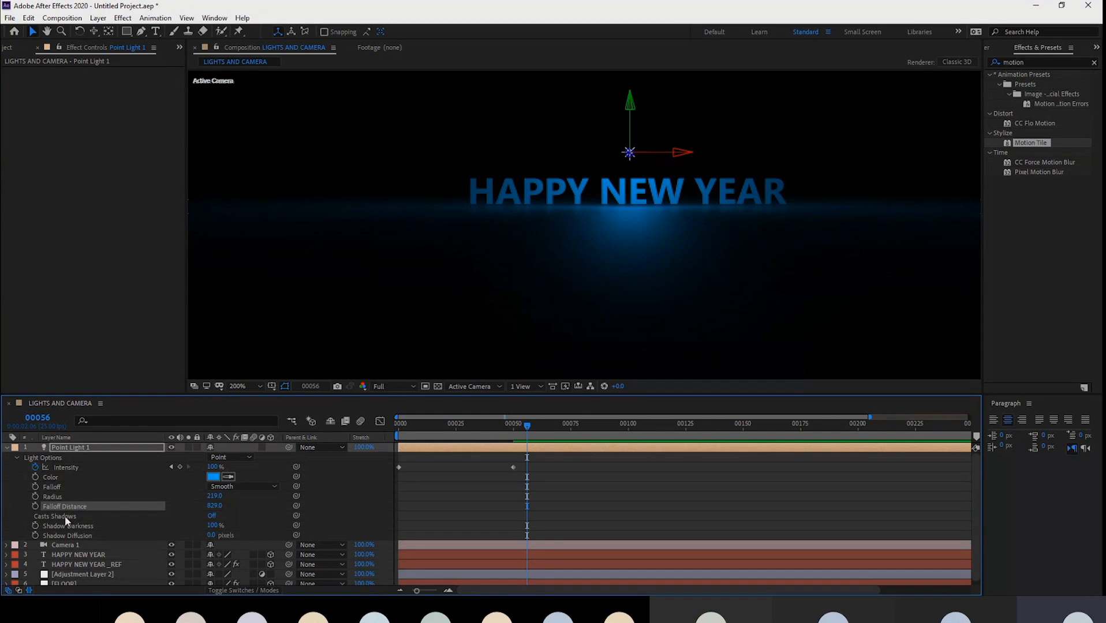
click(241, 487)
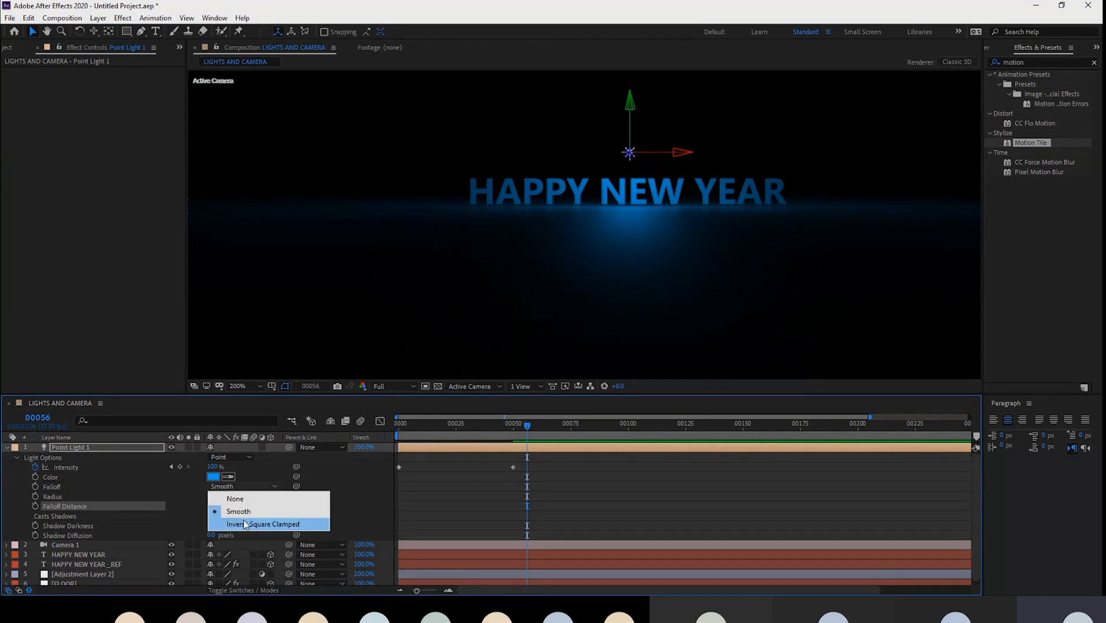
click(246, 524)
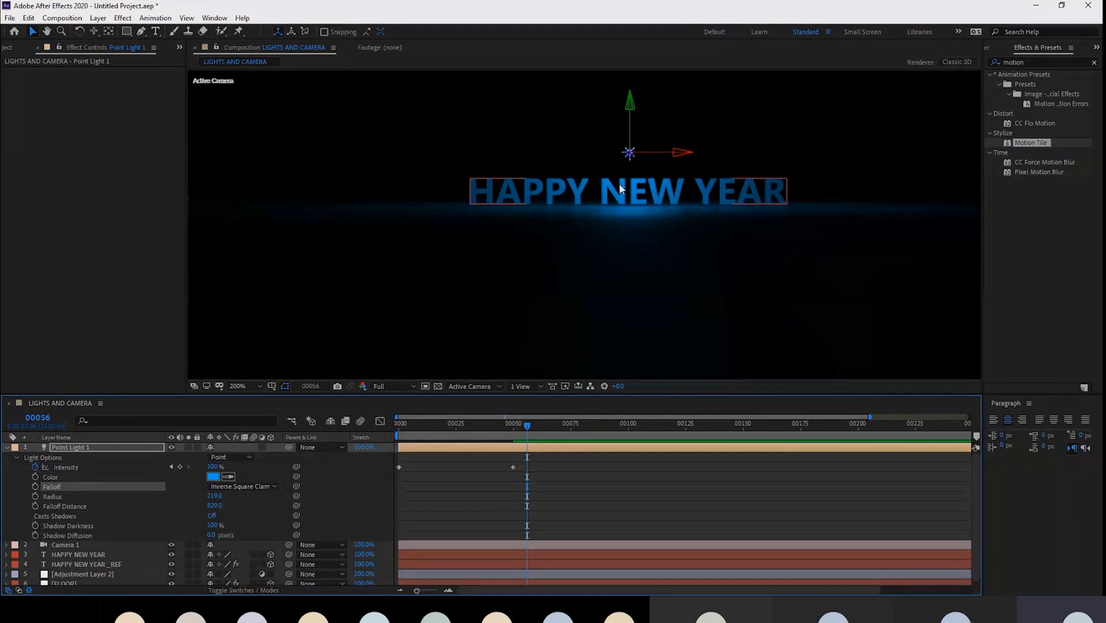
- Check the lit scene from Custom View 1, return to Active Camera and collapse Point Light 1's properties
click(499, 386)
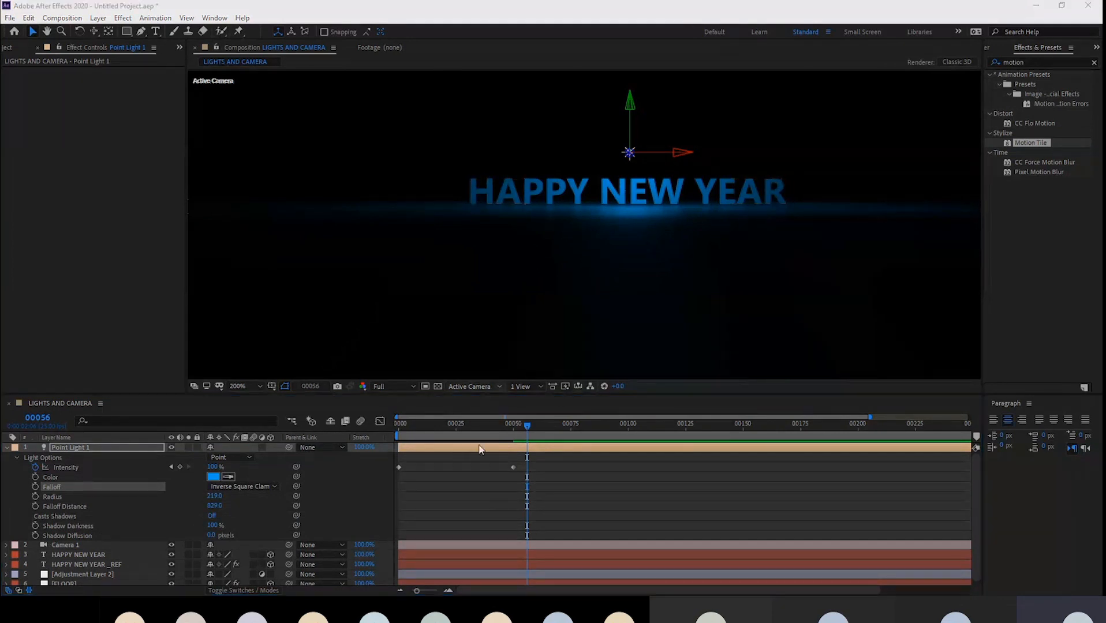
click(489, 506)
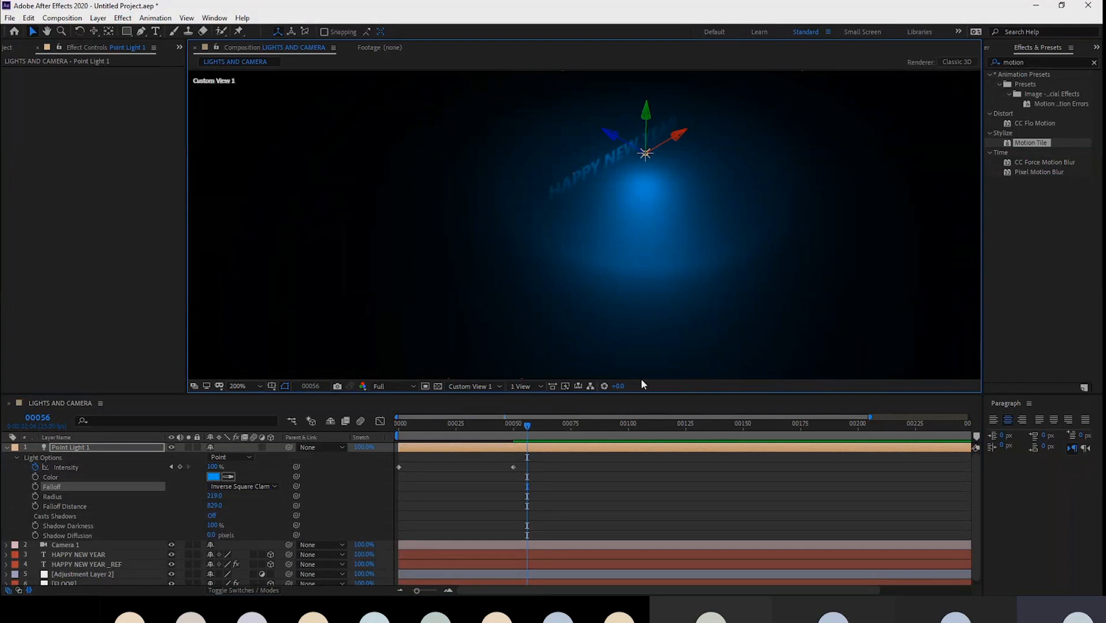
click(472, 387)
click(491, 395)
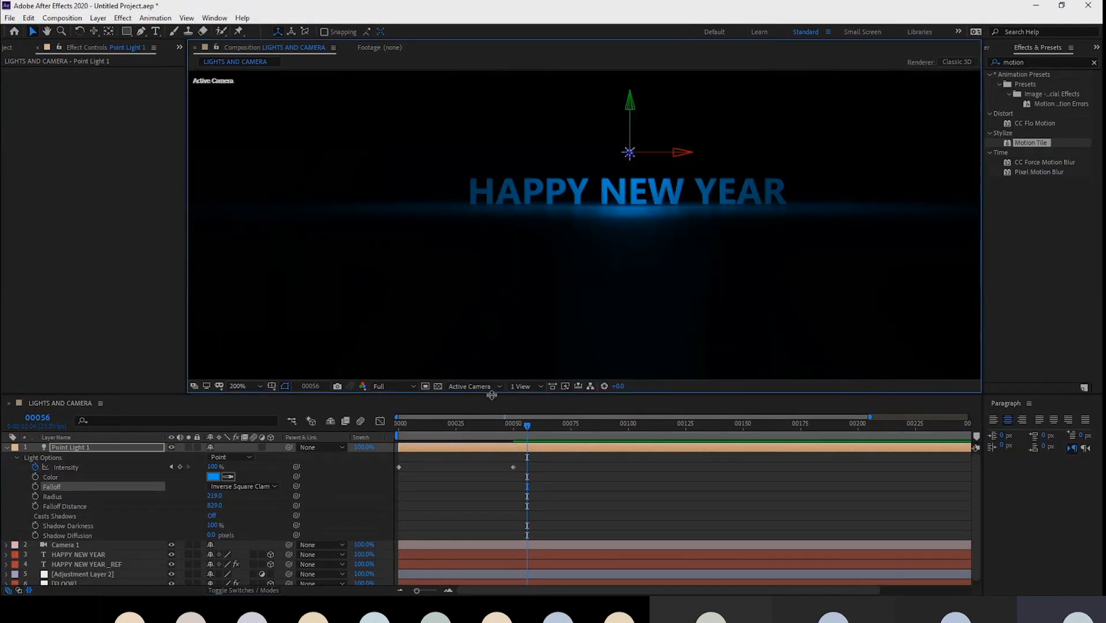
click(7, 448)
scroll(625, 215, down, 2)
scroll(644, 211, up, 2)
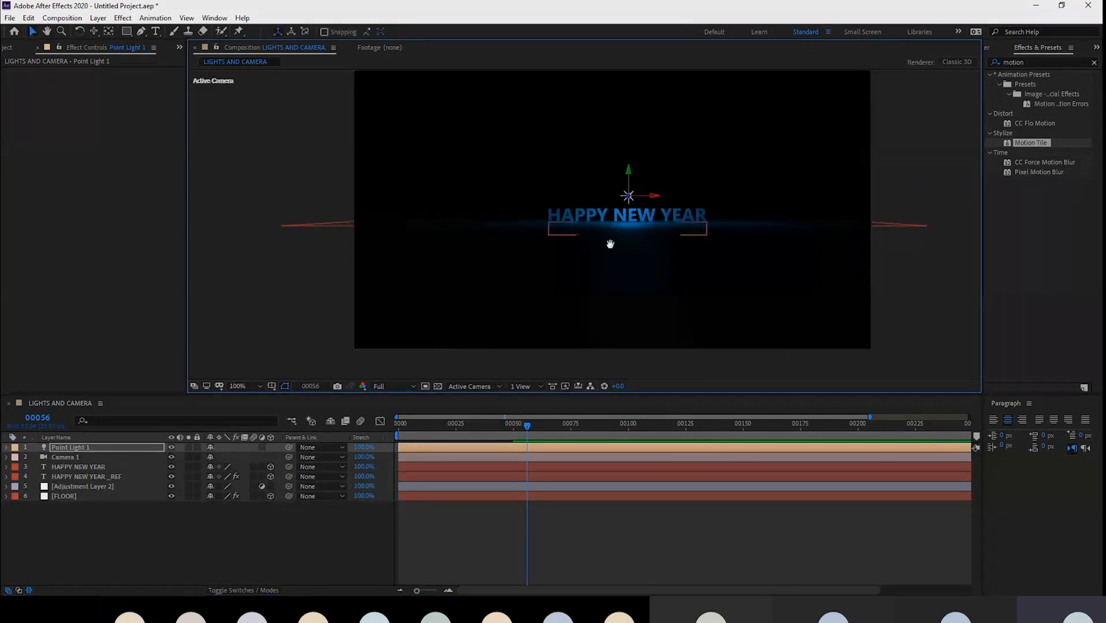
drag(609, 242, 591, 265)
- Create a black 900 × 500 px solid layer named CC_SNOWFALL
right_click(113, 547)
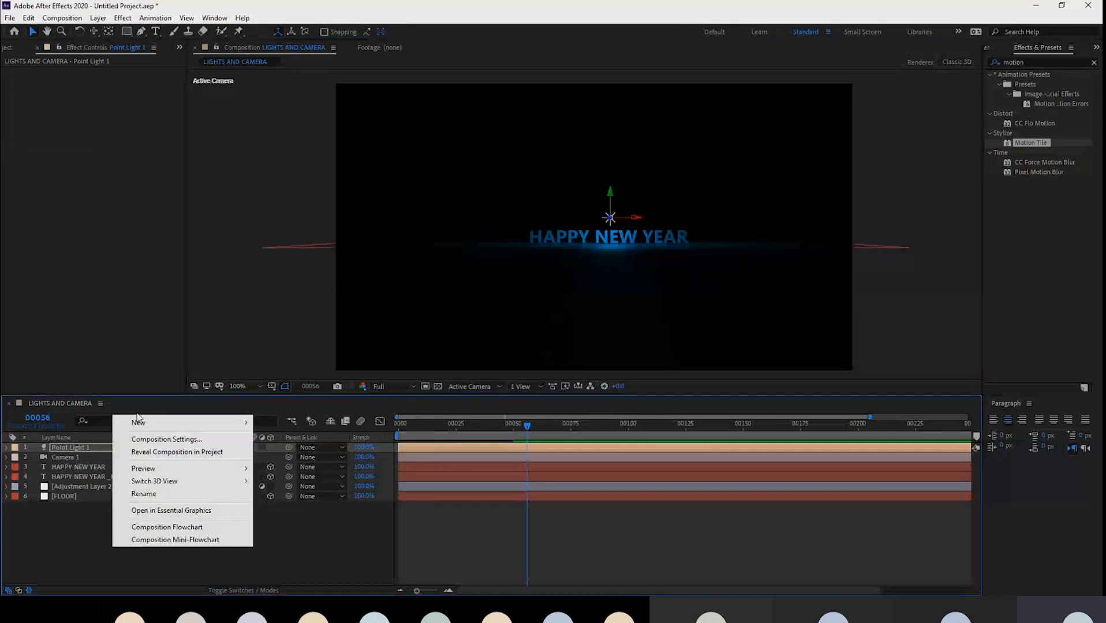
mouse_move(138, 423)
click(356, 467)
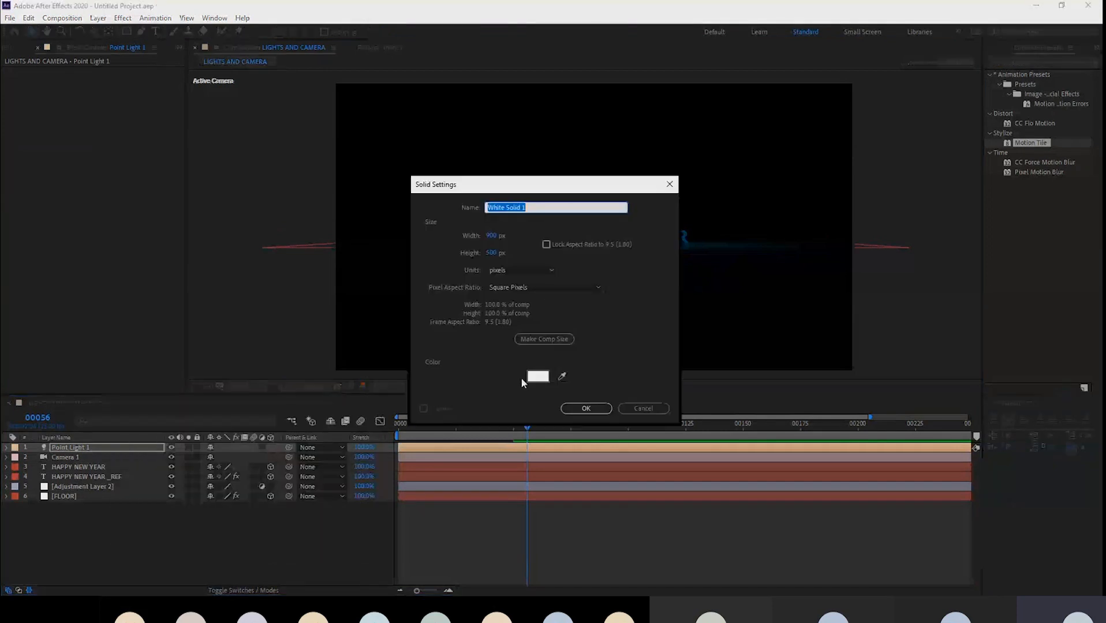
click(538, 376)
click(843, 217)
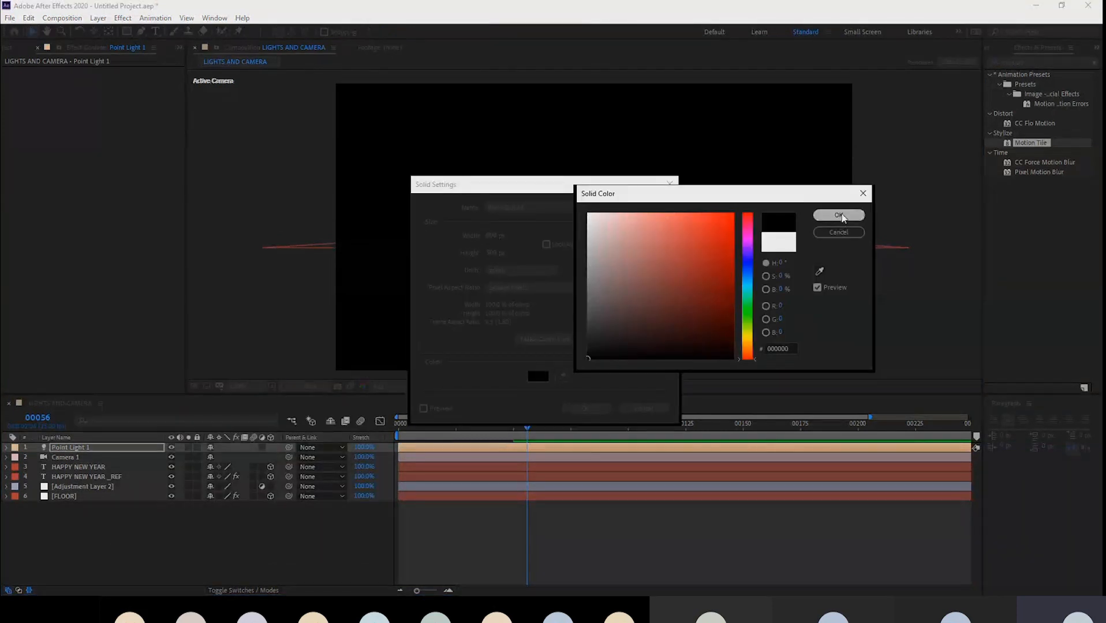
text(CC)
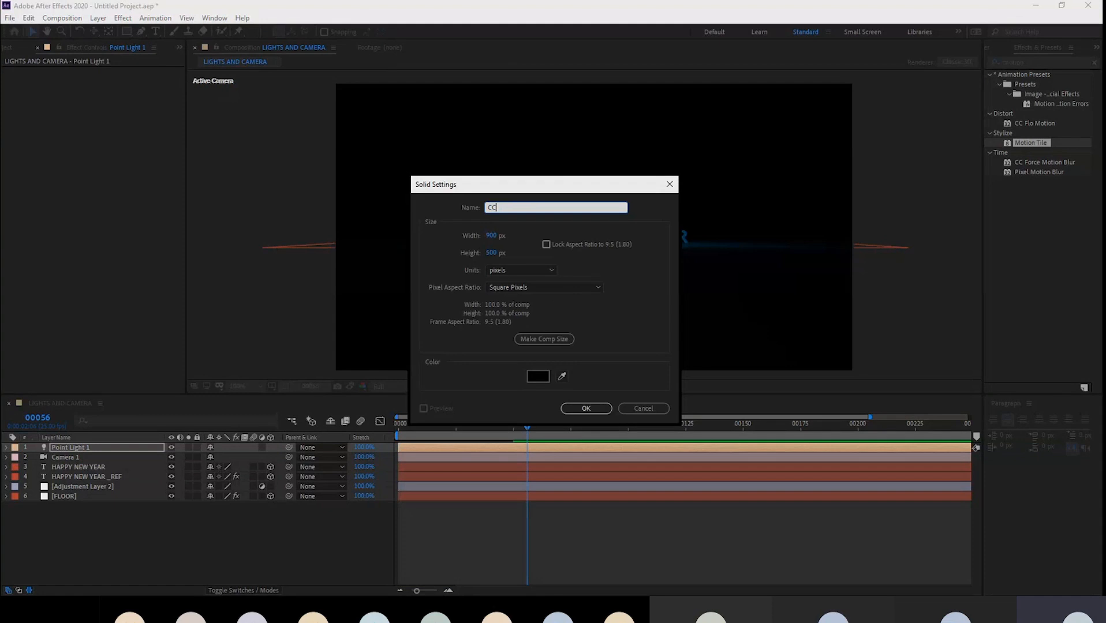
text(_SNOWFALL)
click(586, 408)
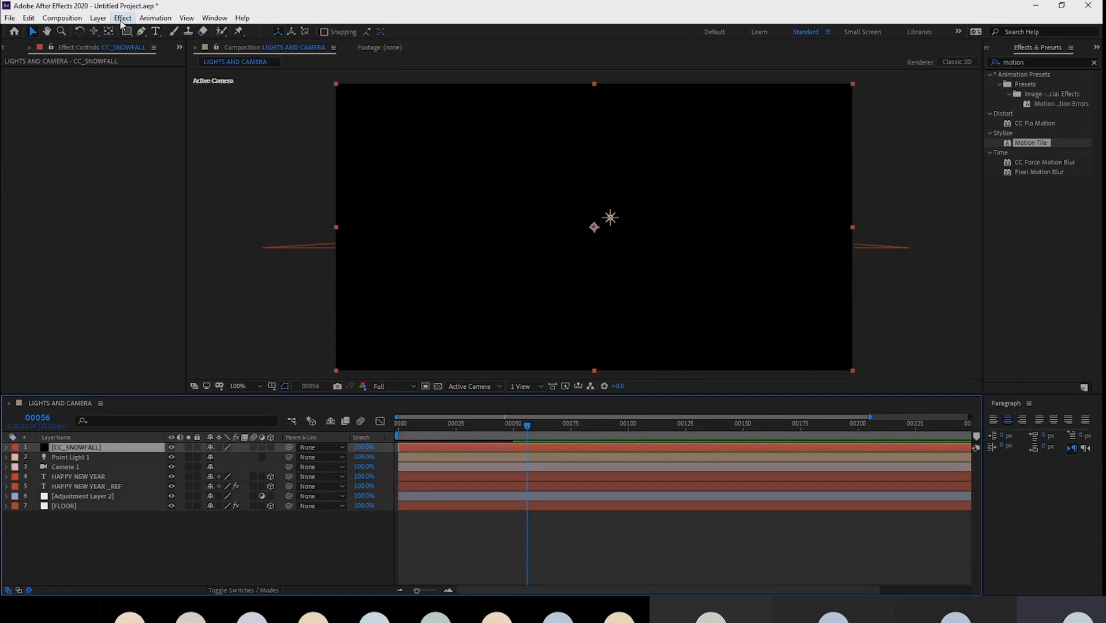
- Apply the CC Snowfall effect to the CC_SNOWFALL solid and set its opacity to 100
click(122, 18)
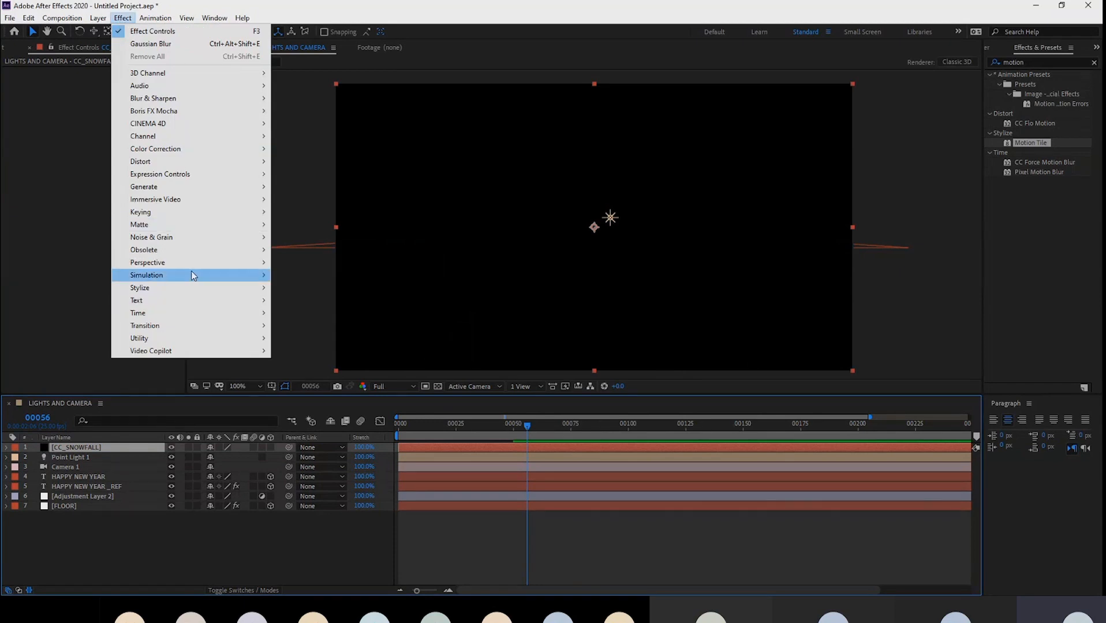
mouse_move(247, 277)
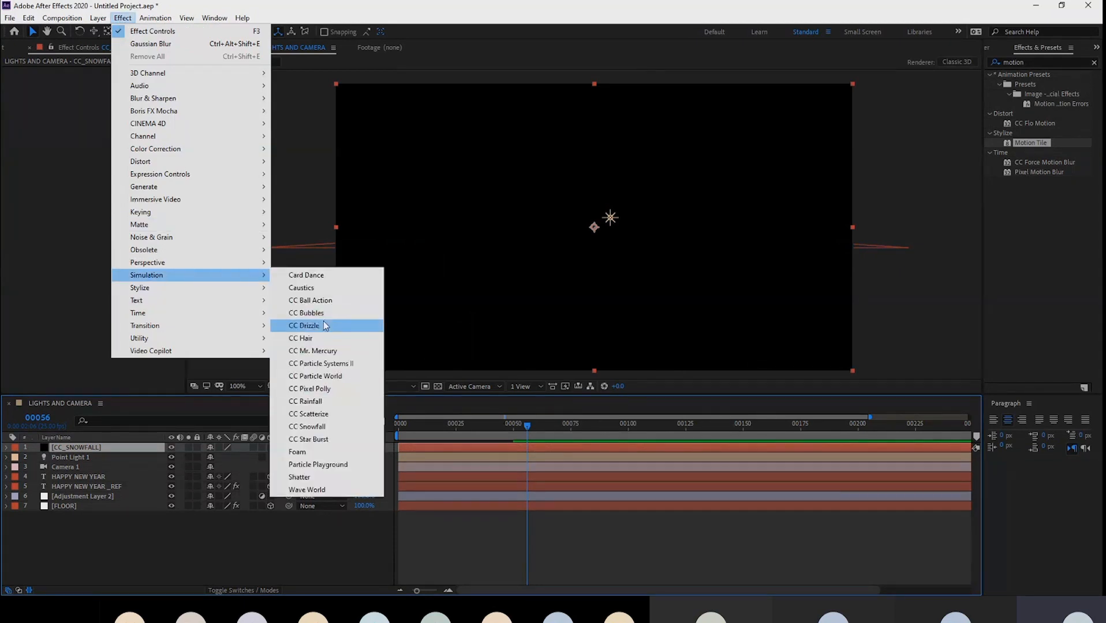
click(312, 427)
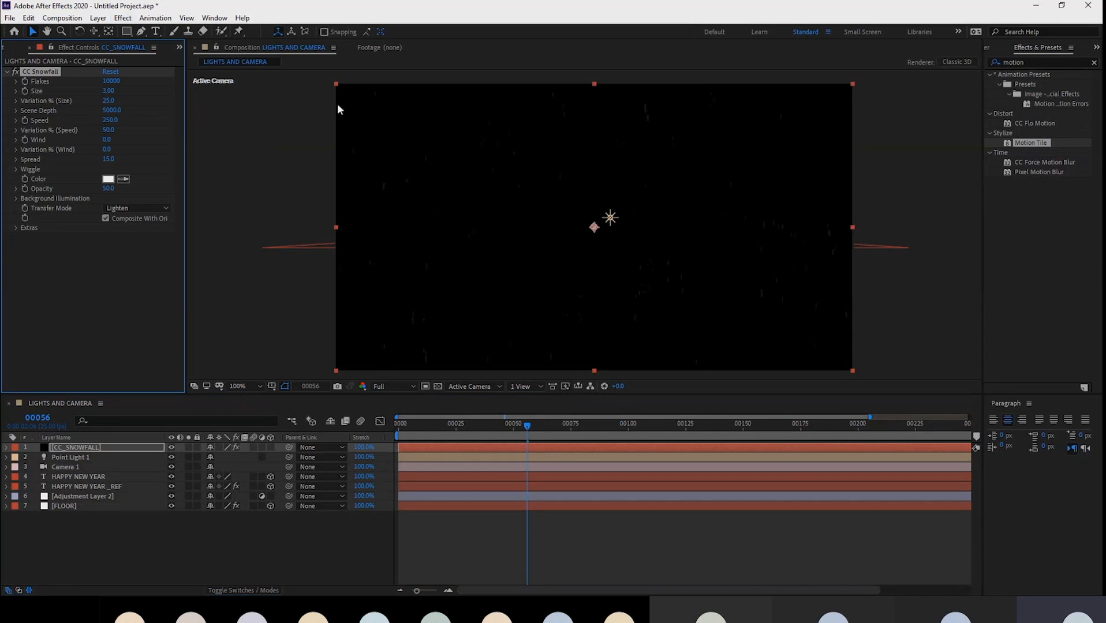
click(108, 189)
text(100)
key(Return)
- Add a Curves effect to the CC_SNOWFALL layer and bend the RGB curve steeply upward to brighten the flakes
click(122, 18)
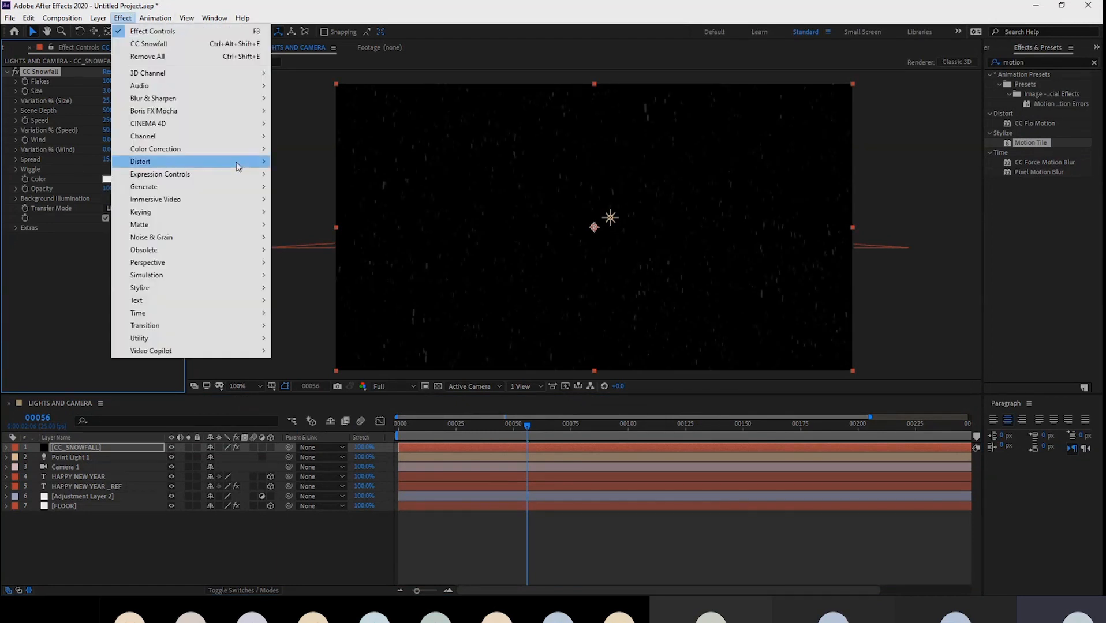
mouse_move(214, 165)
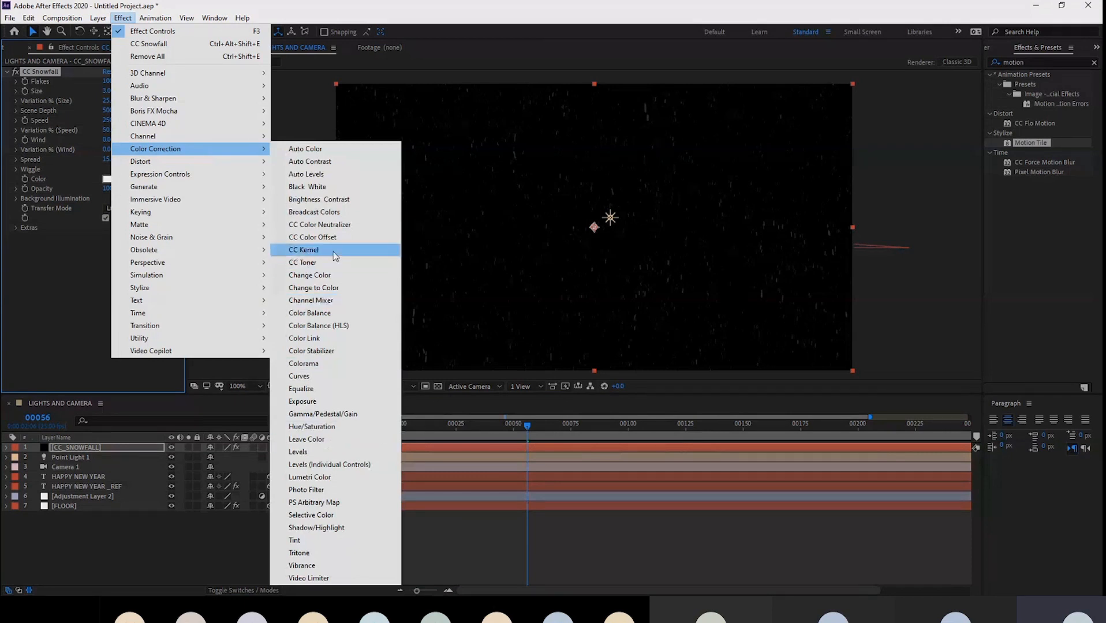
click(299, 375)
drag(82, 282, 60, 248)
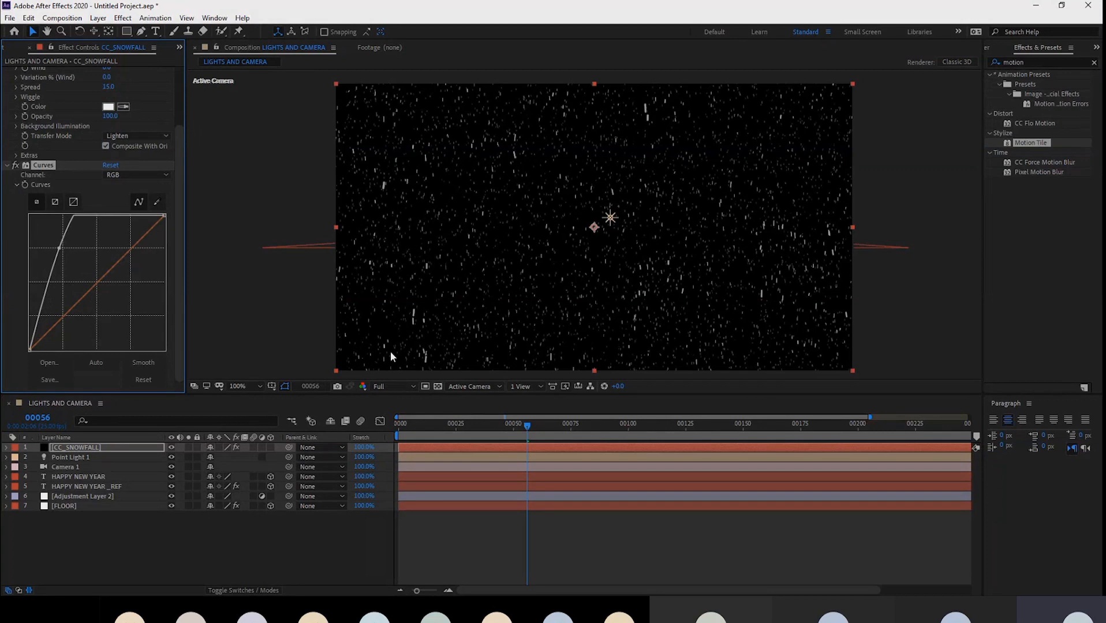
- Set CC Snowfall's size, speed and wind variations to 100% and its wind to 339
scroll(181, 152, up, 3)
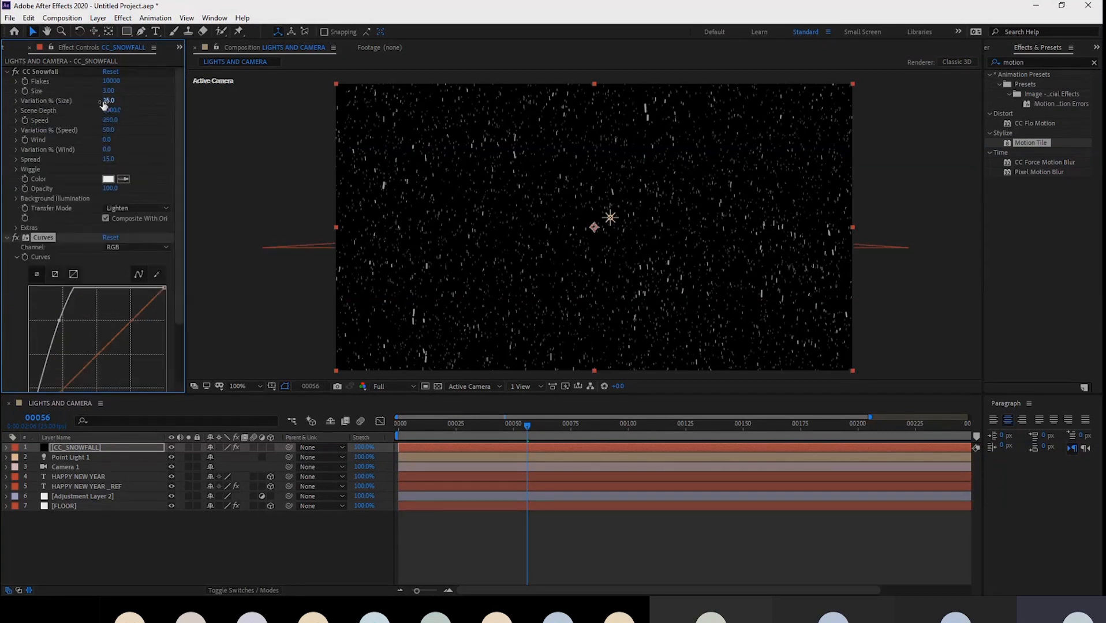
drag(110, 101, 241, 103)
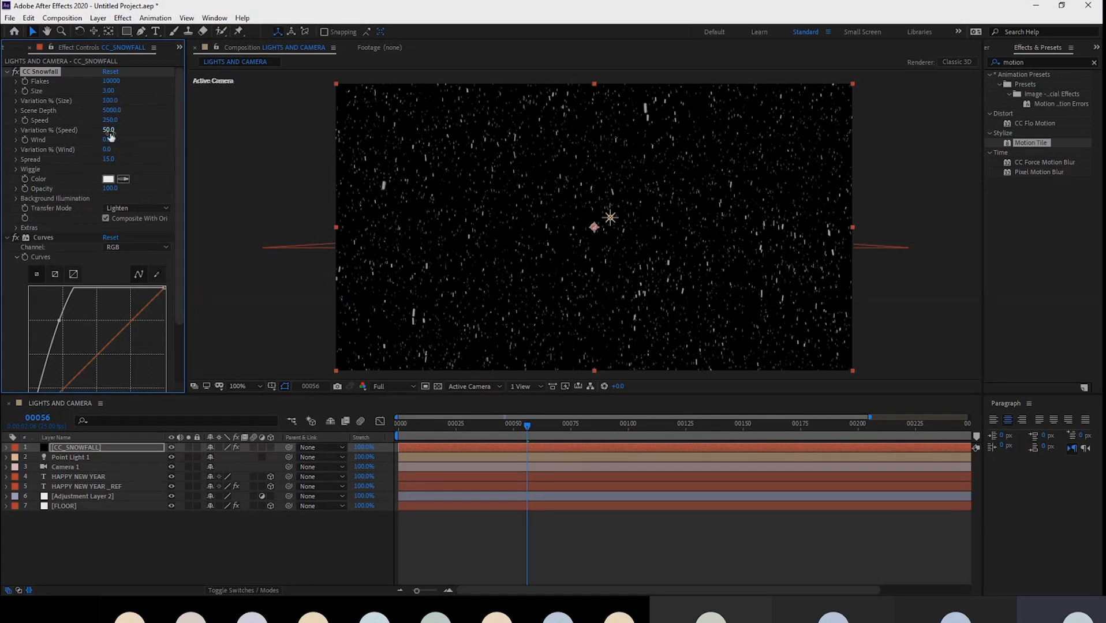
drag(109, 130, 255, 140)
drag(108, 150, 312, 152)
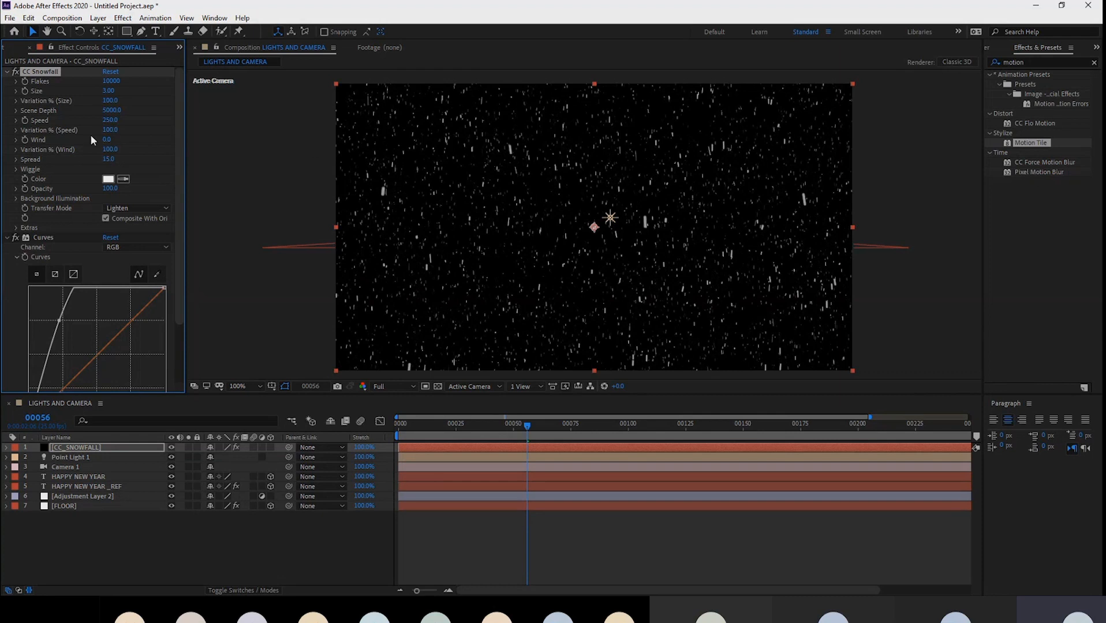
mouse_move(107, 140)
mouse_down()
mouse_move(456, 189)
mouse_move(247, 197)
mouse_move(196, 172)
mouse_move(240, 180)
mouse_up()
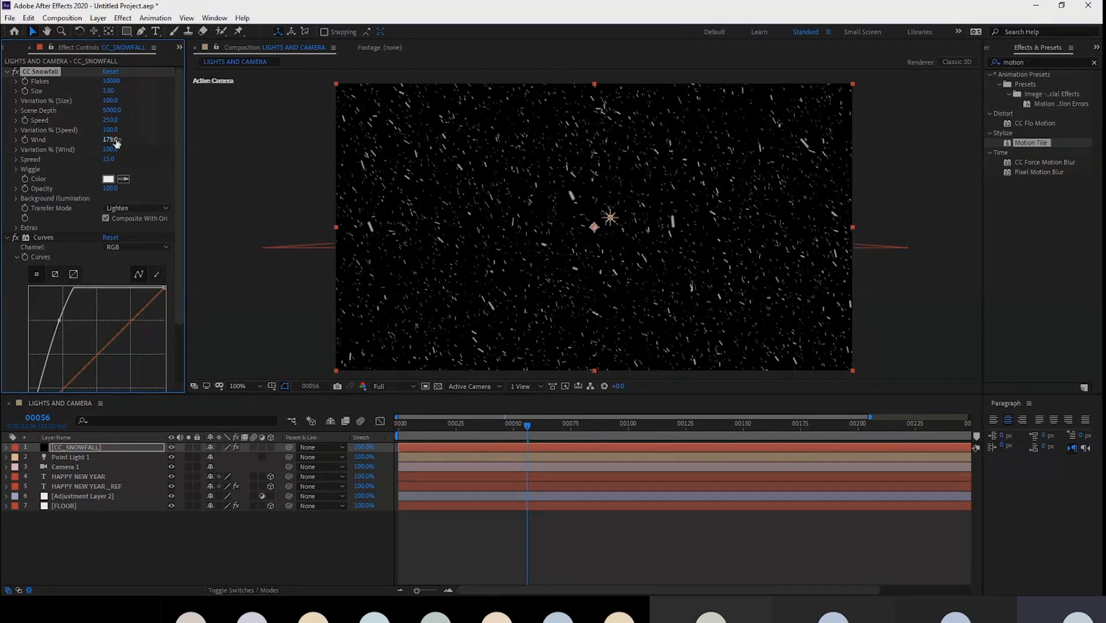
drag(117, 143, 234, 167)
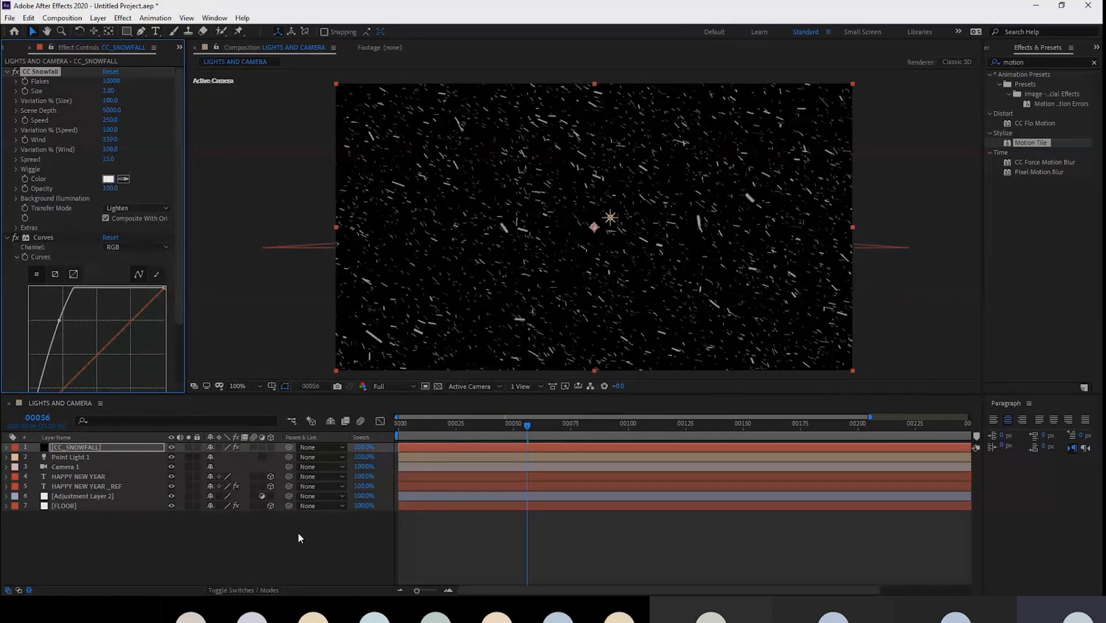
- Make the CC_SNOWFALL layer 3D and raise the composition viewer's exposure to +1.6
click(84, 450)
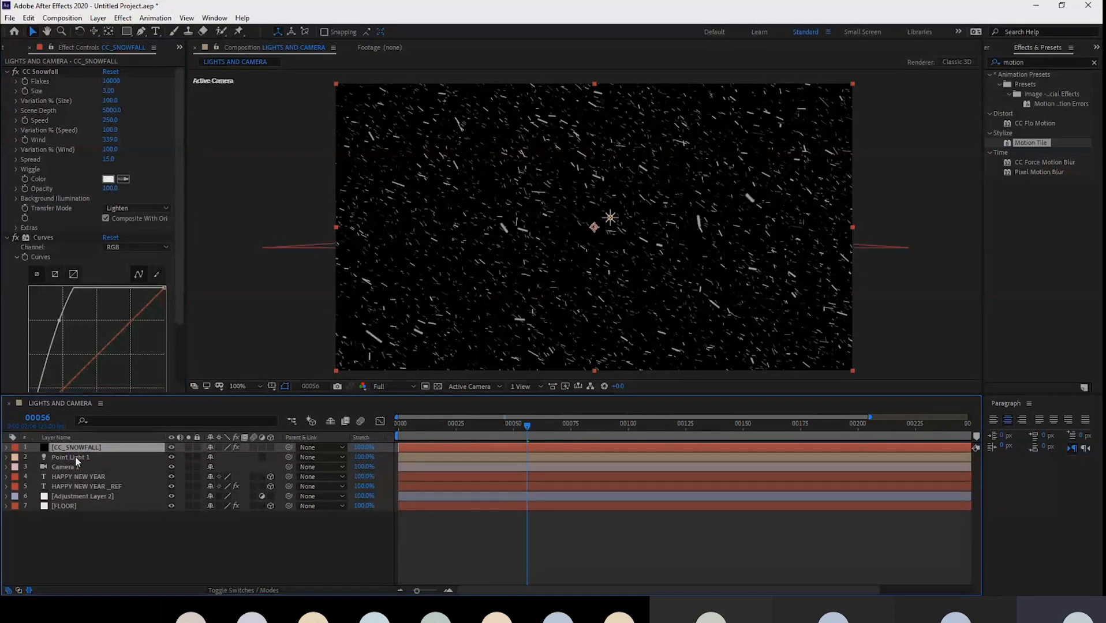
click(271, 448)
click(272, 448)
click(271, 448)
drag(618, 387, 628, 386)
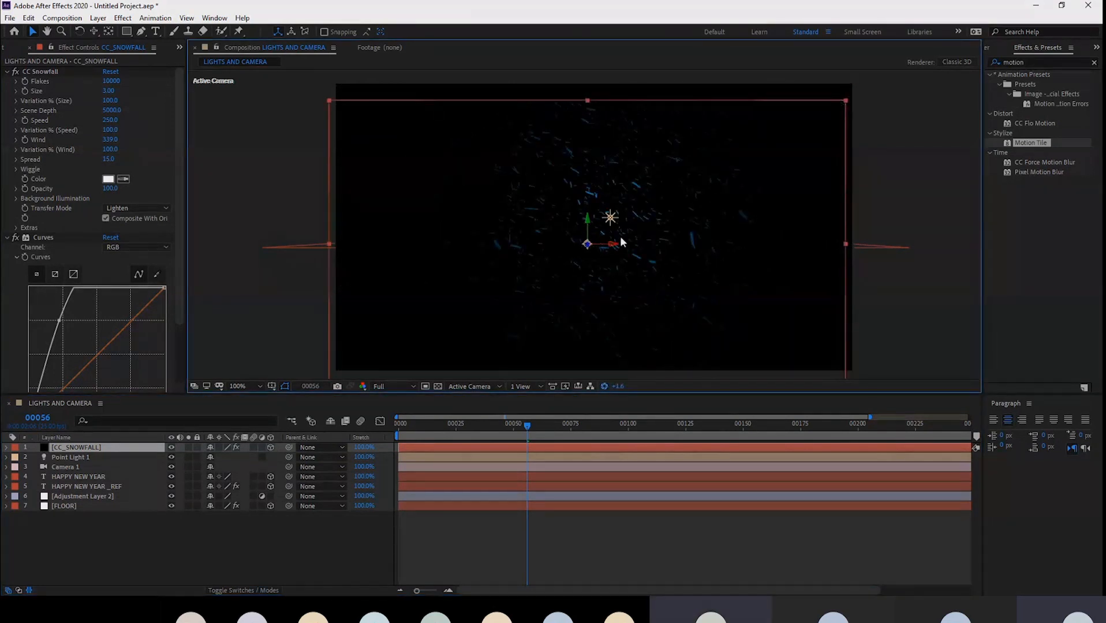
- Reset the composition viewer's exposure to +0.0 and align the 3D CC_SNOWFALL layer with the composition frame
click(604, 386)
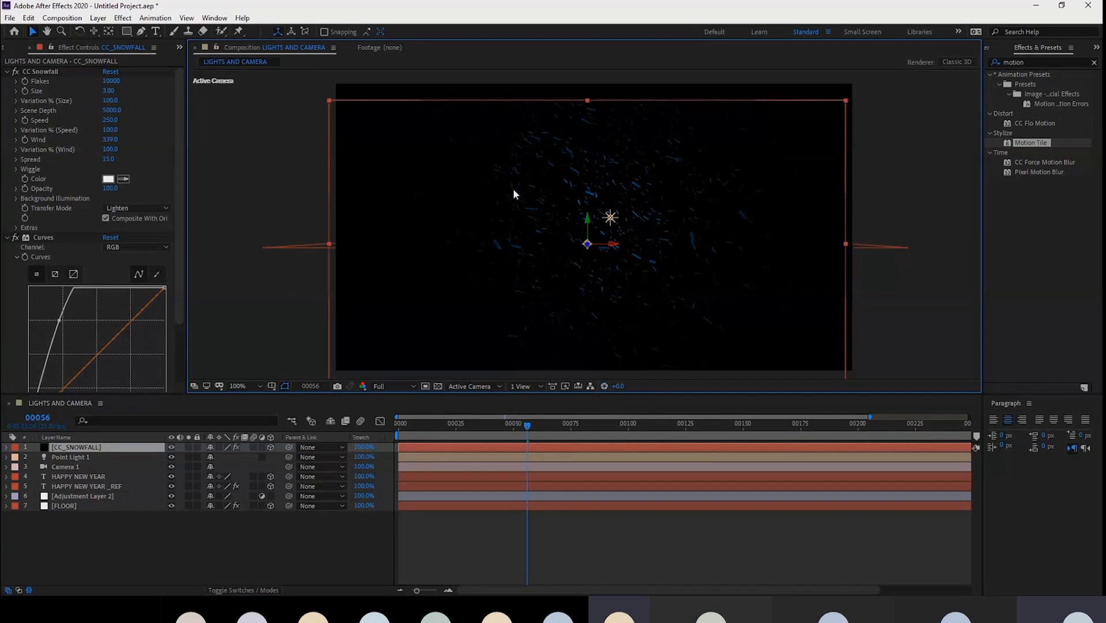
click(266, 448)
click(270, 447)
click(271, 446)
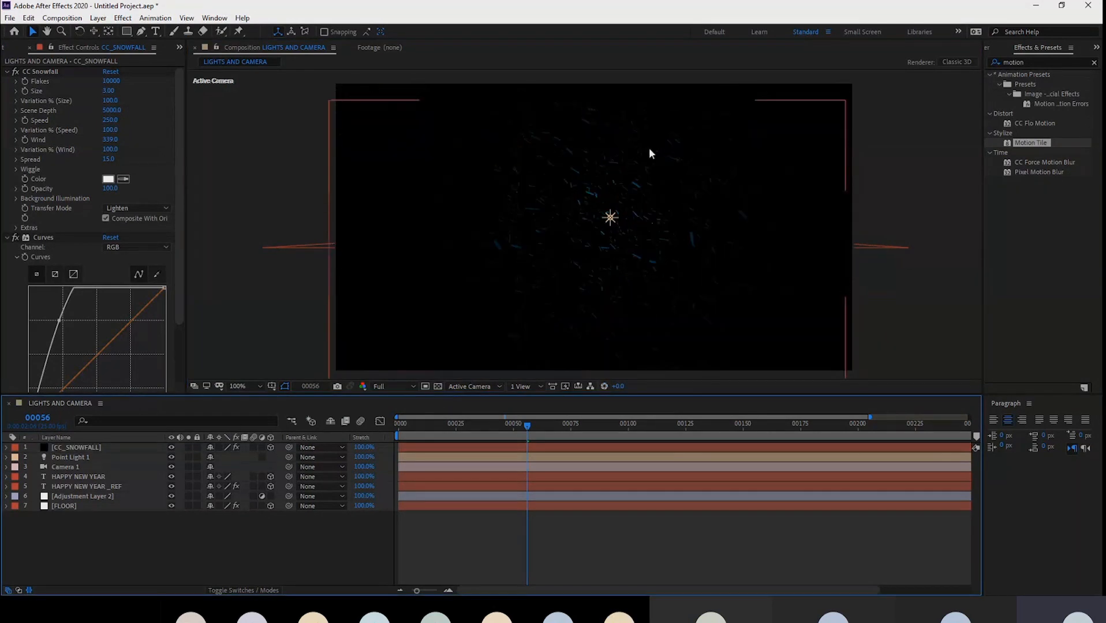
click(84, 447)
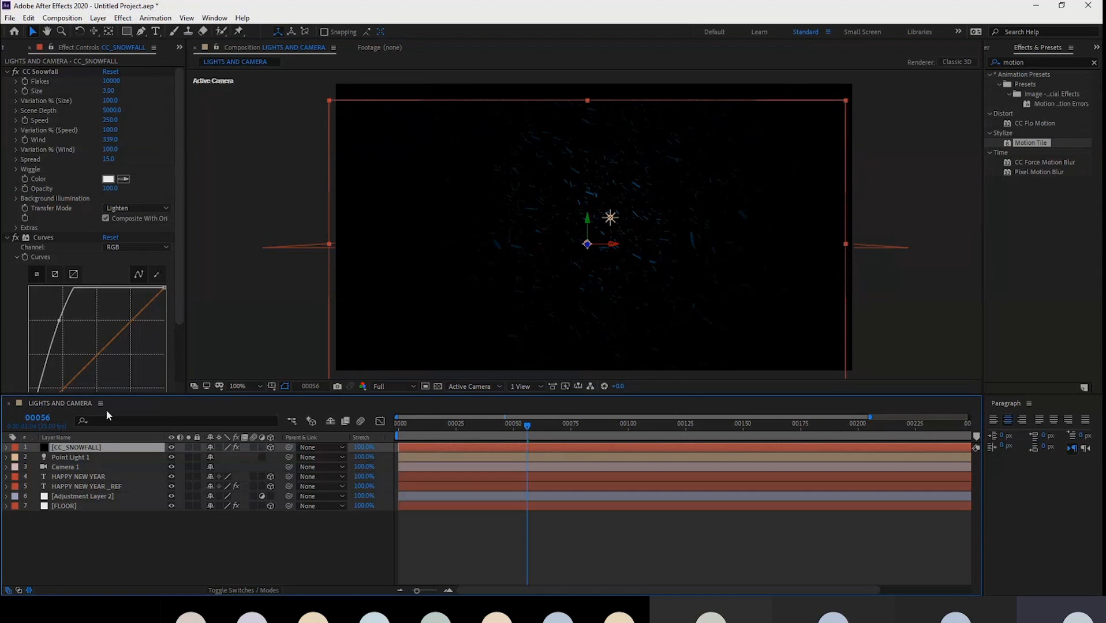
key(Return)
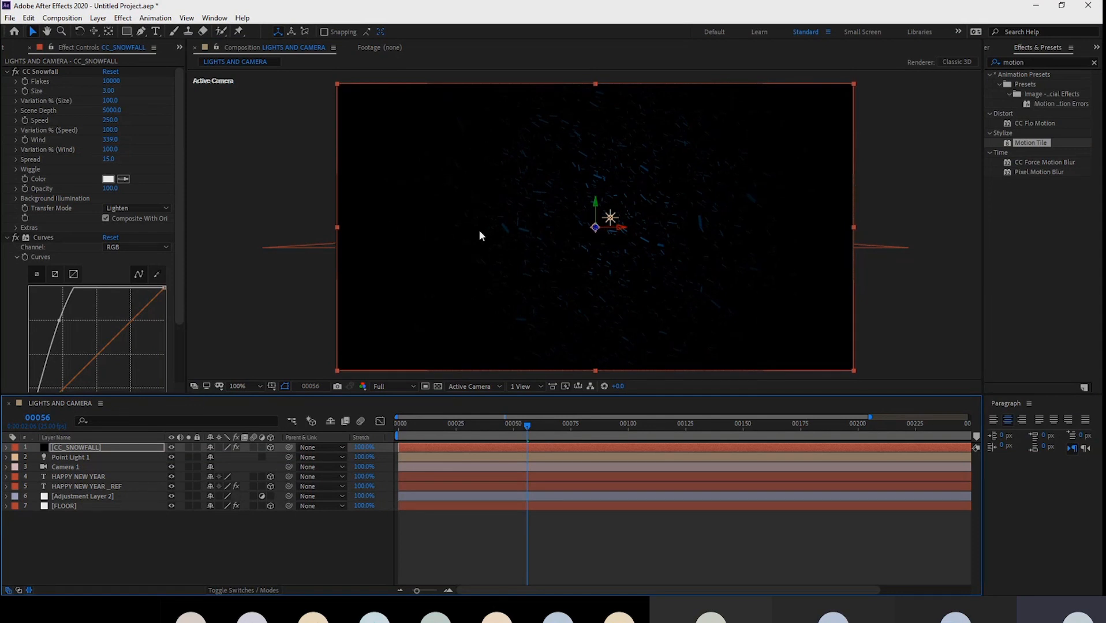
- Set the CC_SNOWFALL layer's blending mode to Add so the text and floor show through the snow
scroll(601, 226, up, 1)
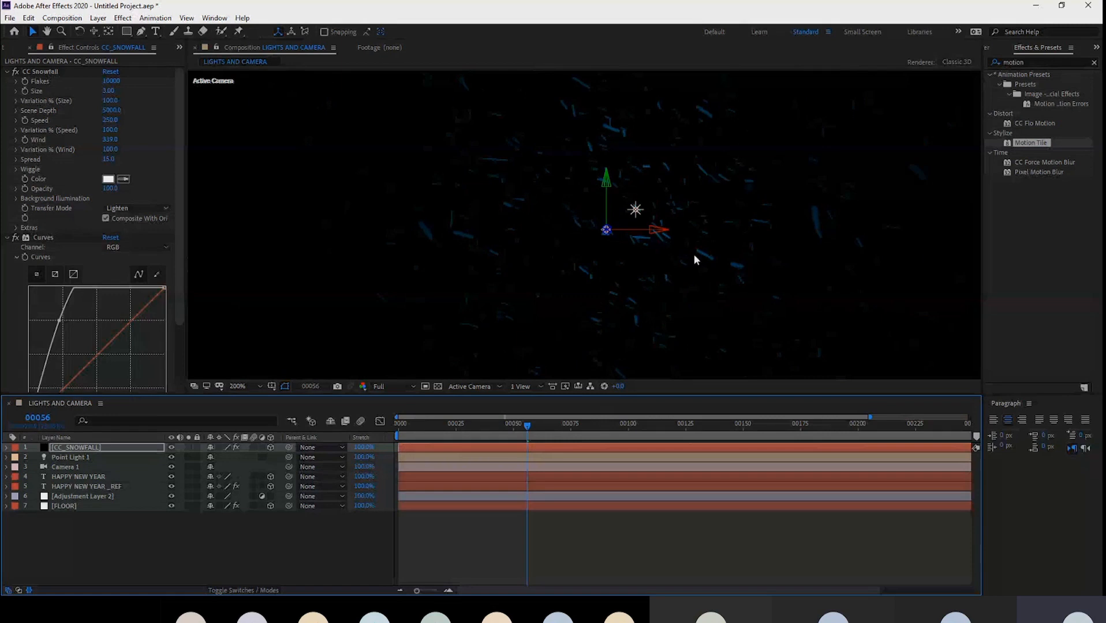
key(comma)
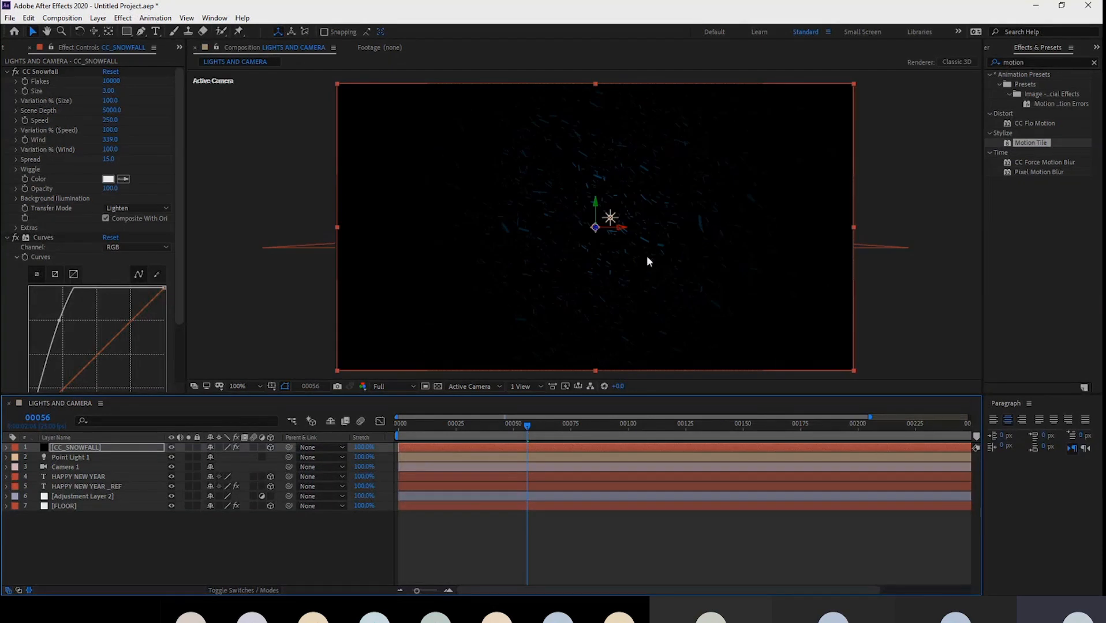
click(264, 589)
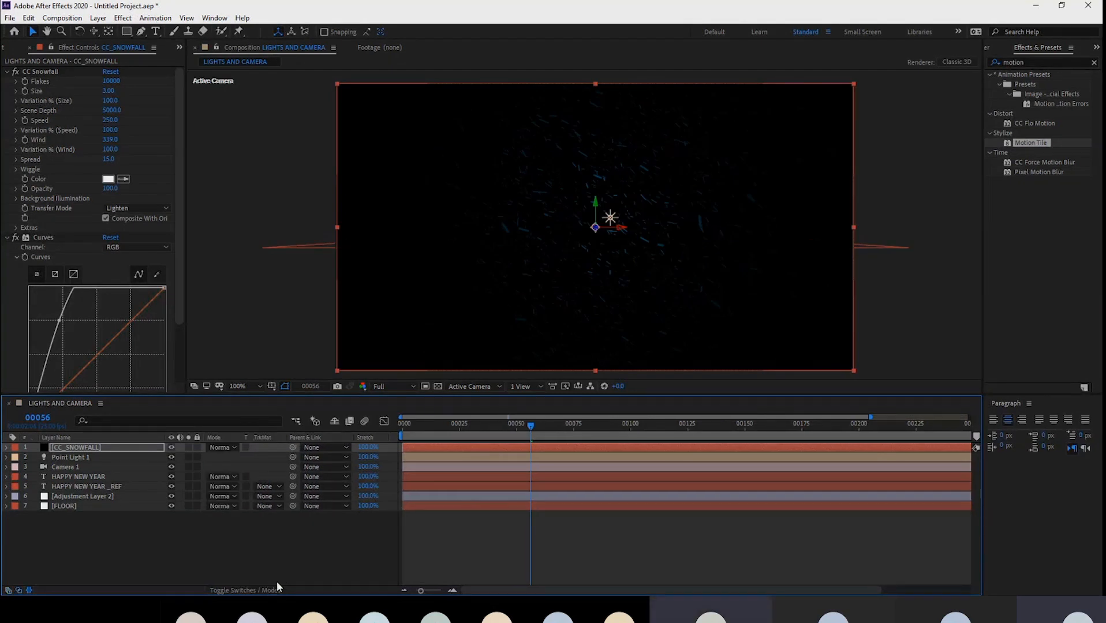
click(208, 447)
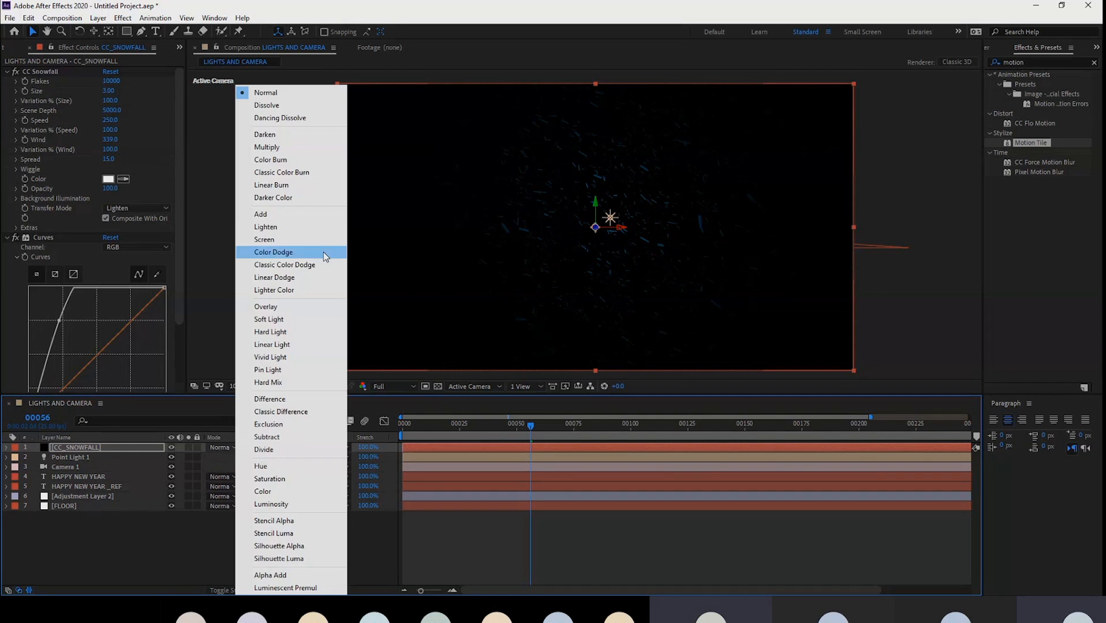
click(305, 215)
key(period)
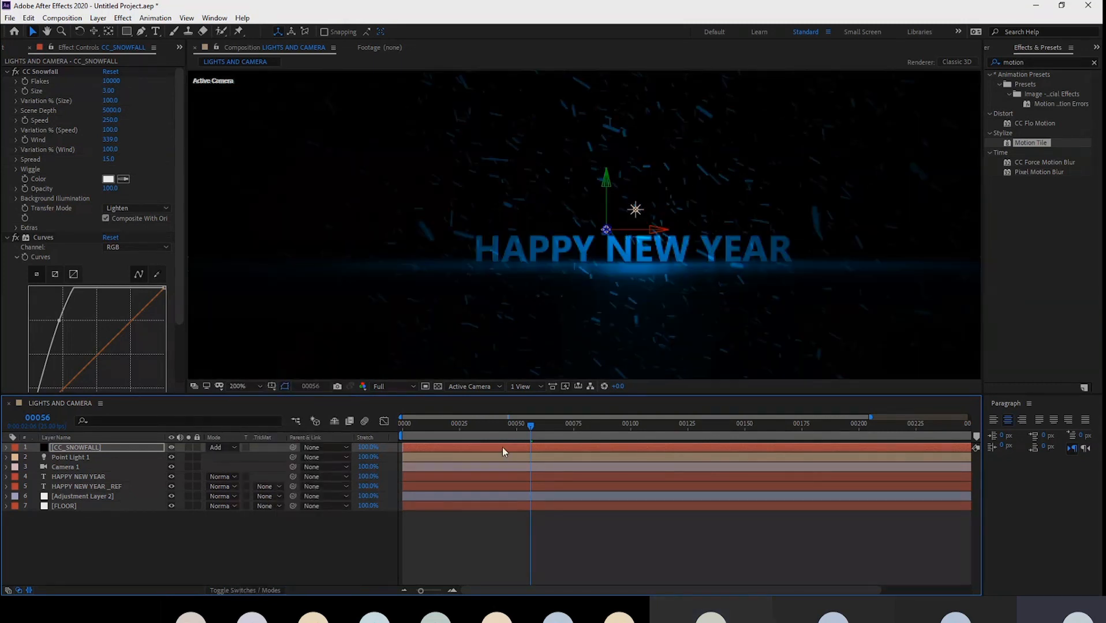
- Preview the animation from frame 0 in the maximized composition viewer, fitted to the available space
drag(428, 433, 348, 439)
key(grave)
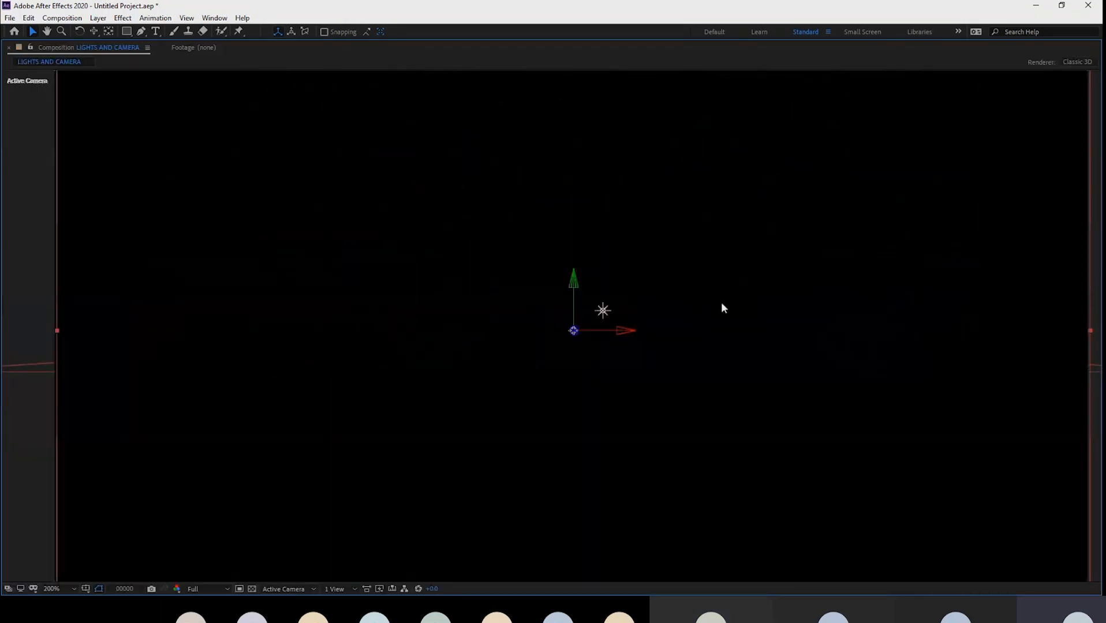
key(comma)
click(62, 589)
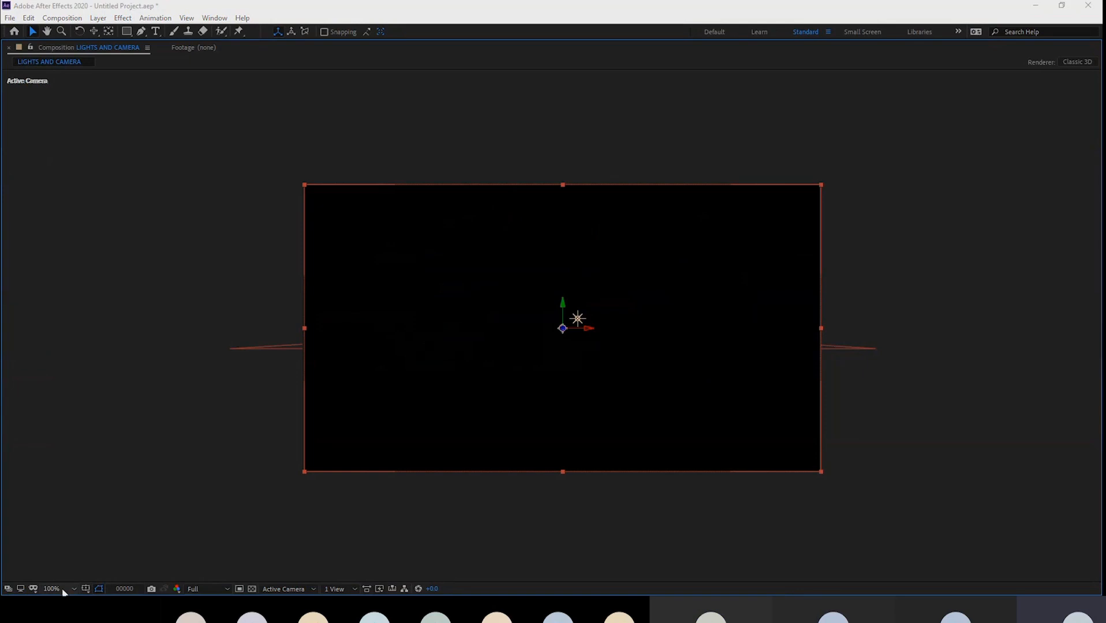
click(66, 386)
click(62, 384)
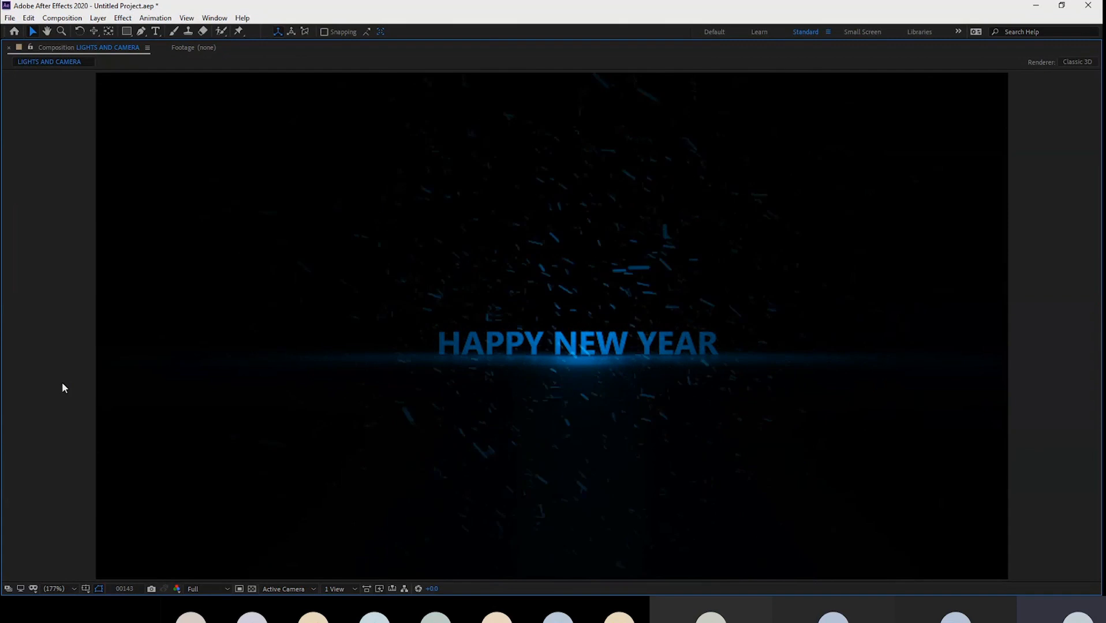
key(grave)
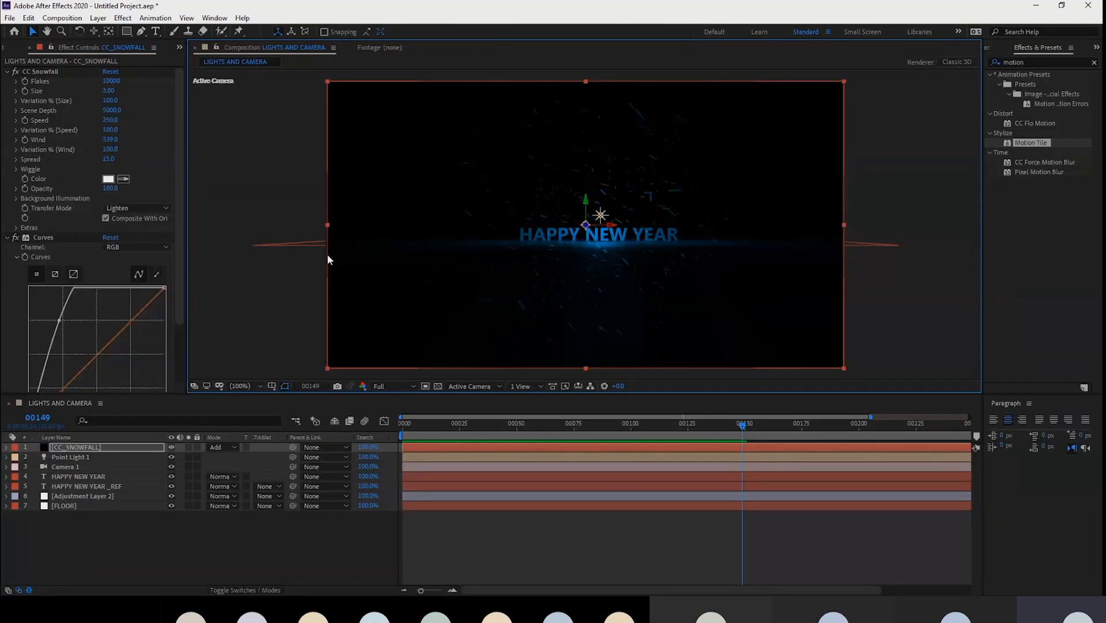
- Add a Glow effect to the CC_SNOWFALL layer and lower its glow threshold to 22%
key(period)
click(75, 447)
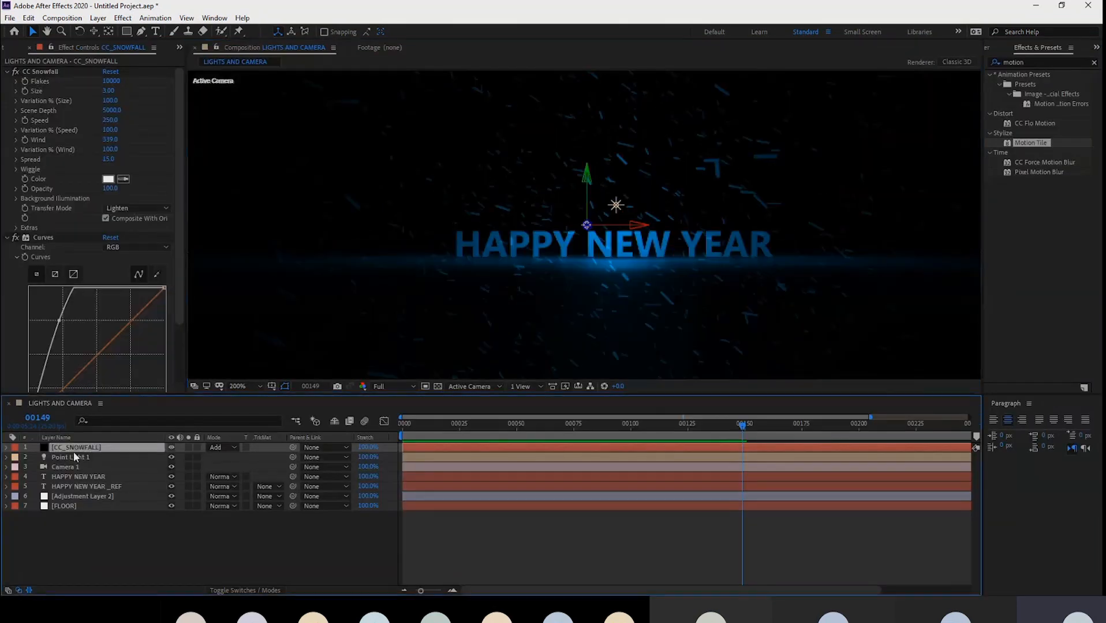
click(123, 18)
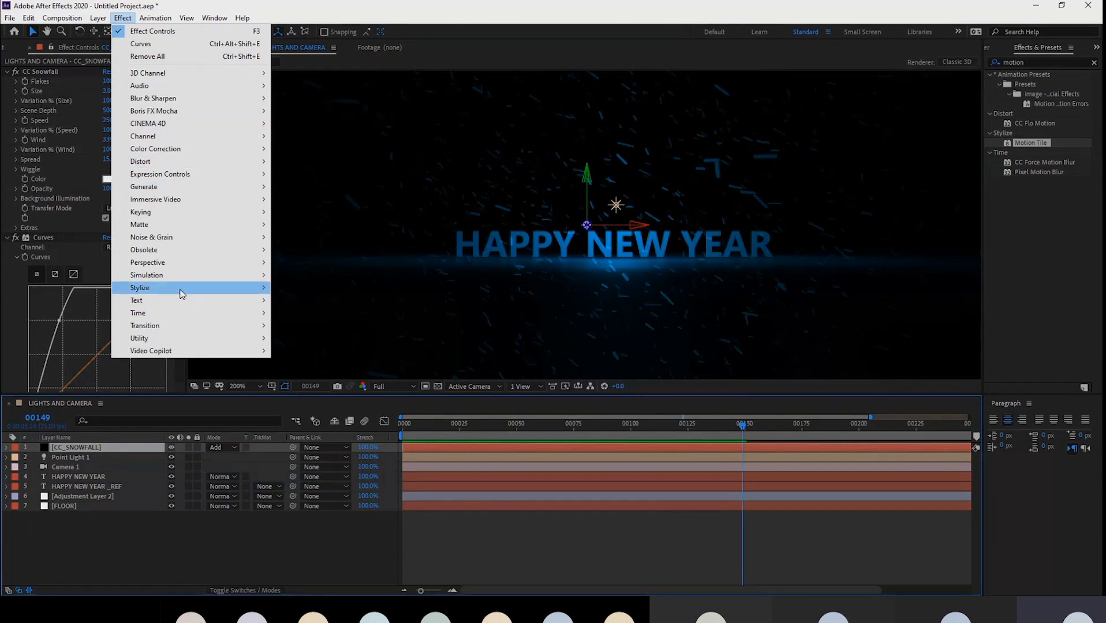
mouse_move(181, 290)
click(324, 491)
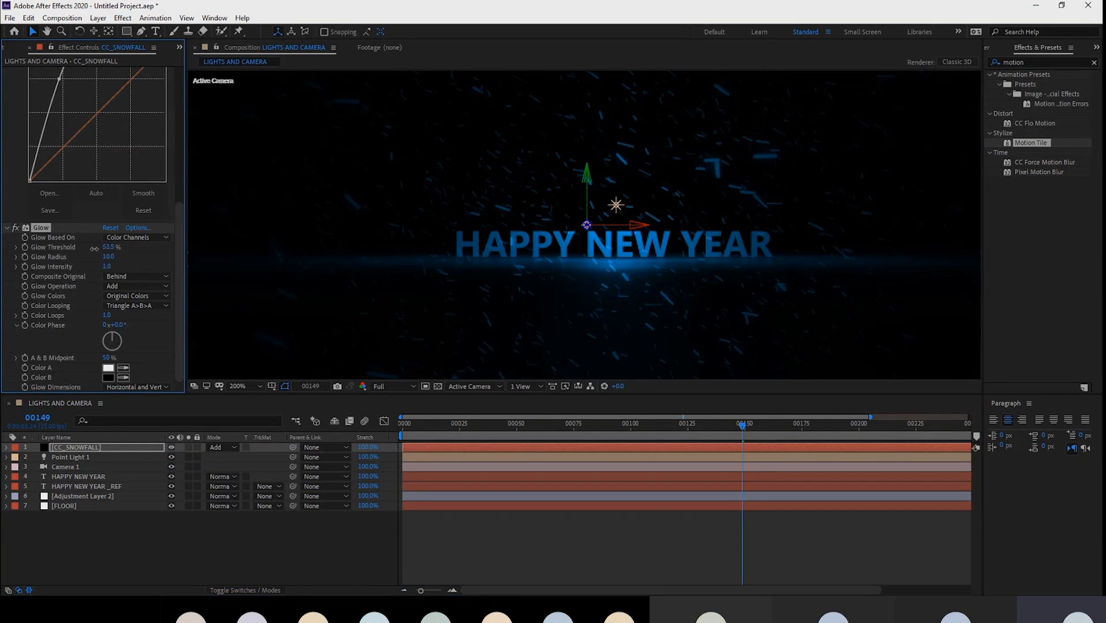
drag(78, 258, 97, 255)
- Duplicate the CC_SNOWFALL layer to intensify the snow and preview the animation from the start in the maximized viewer
click(89, 451)
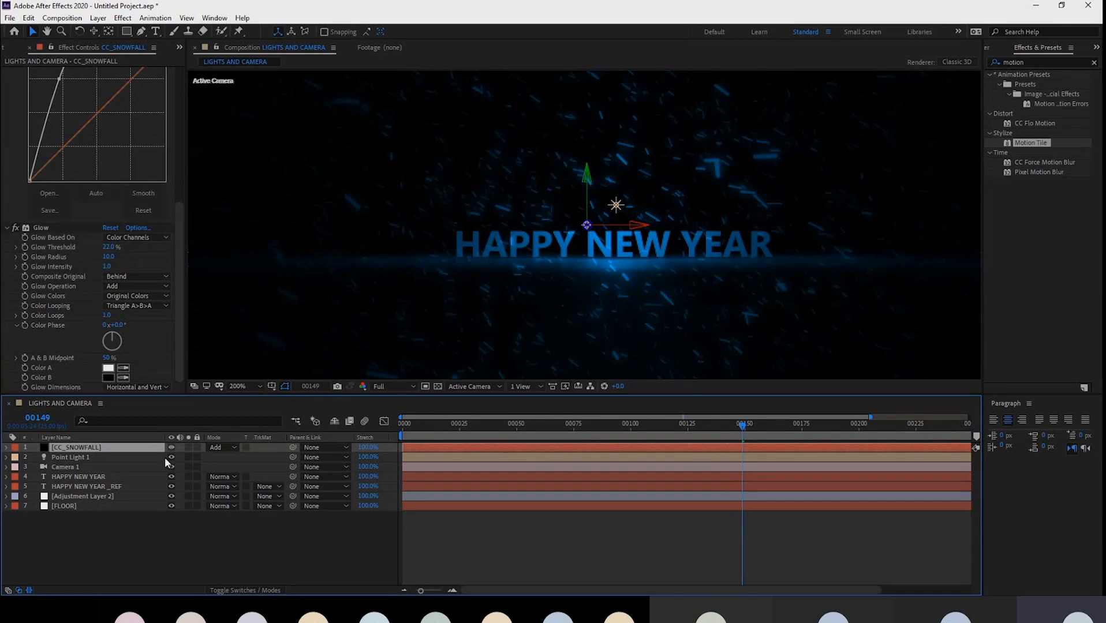
key(ctrl+d)
drag(453, 429, 346, 430)
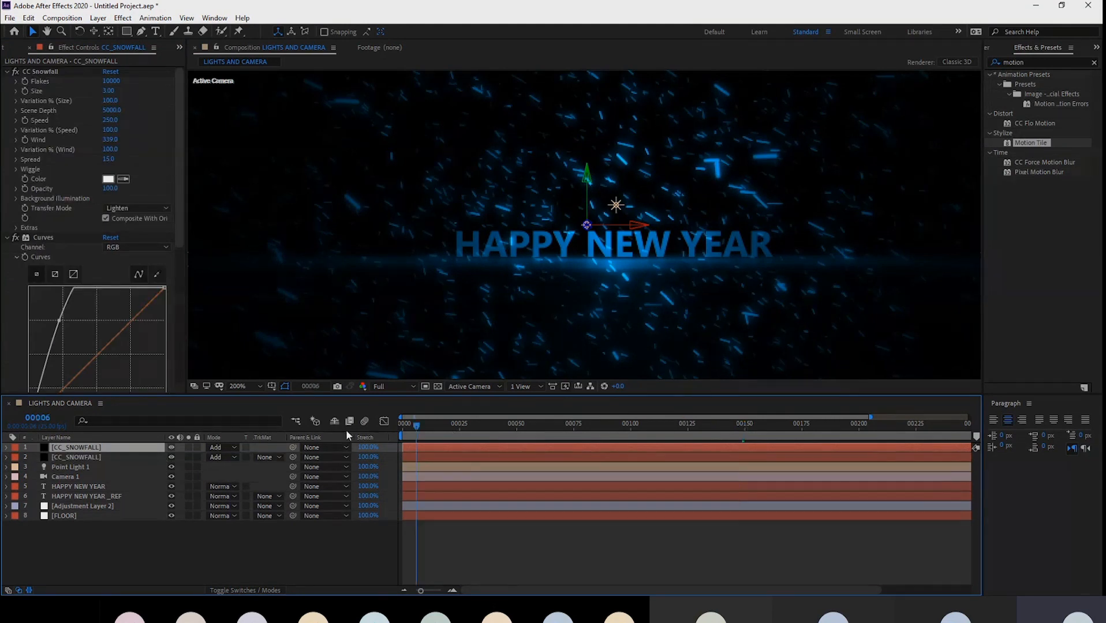
key(grave)
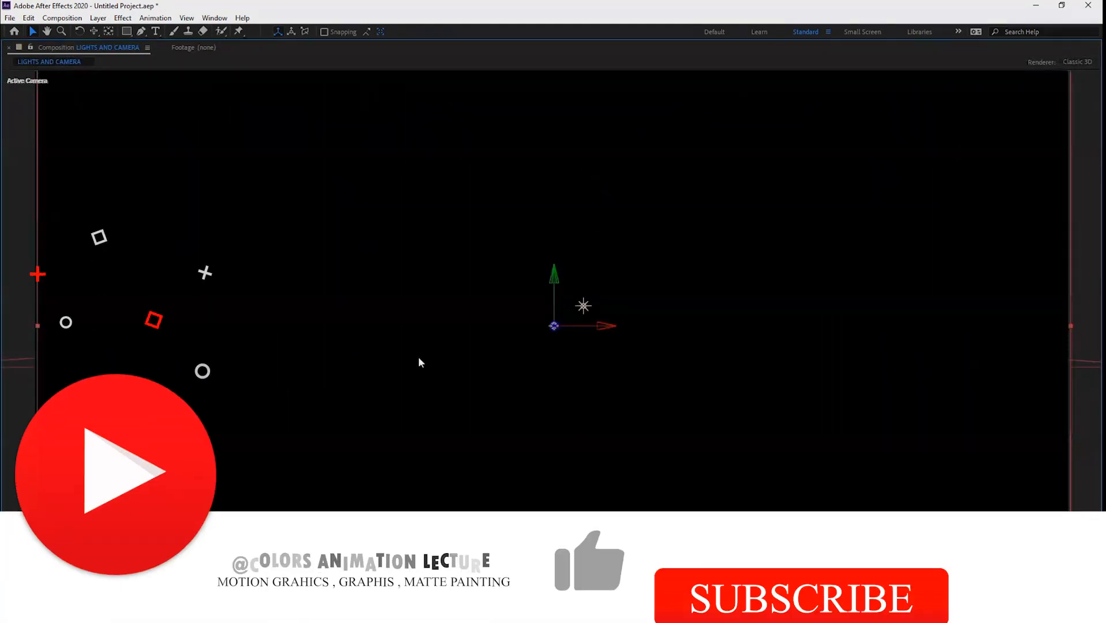
key(space)
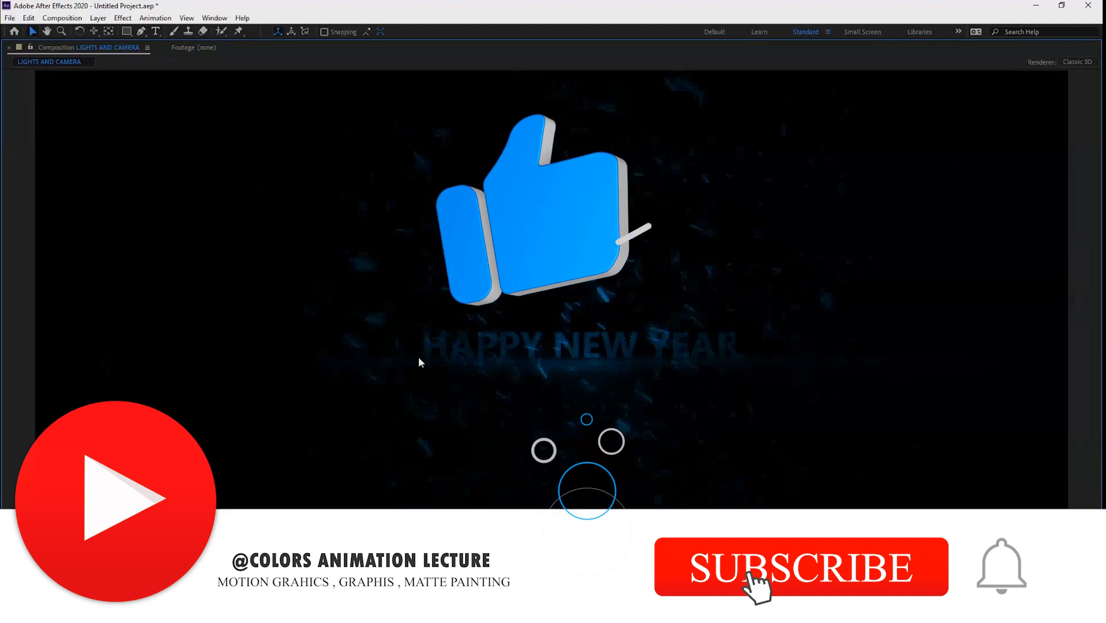